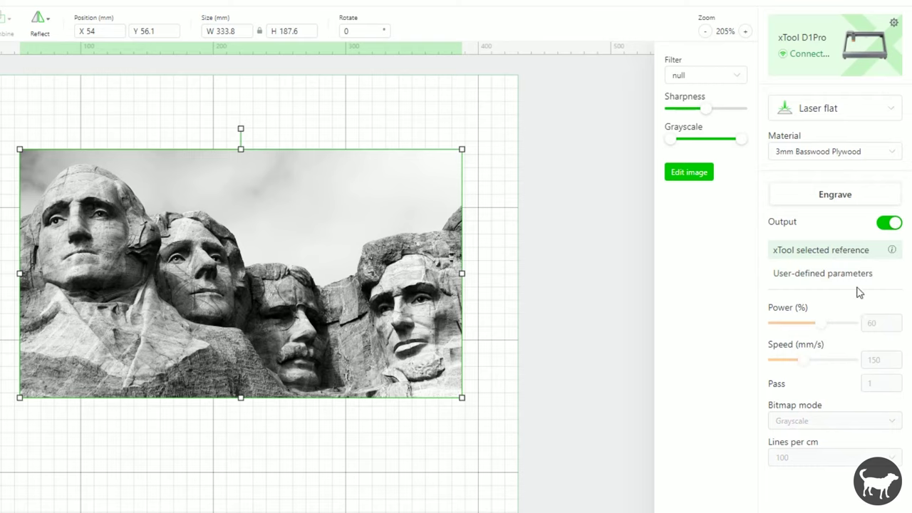
# Switch the engraving to user-defined parameters and choose User-defined material as the material.
pyautogui.click(817, 279)
pyautogui.click(824, 151)
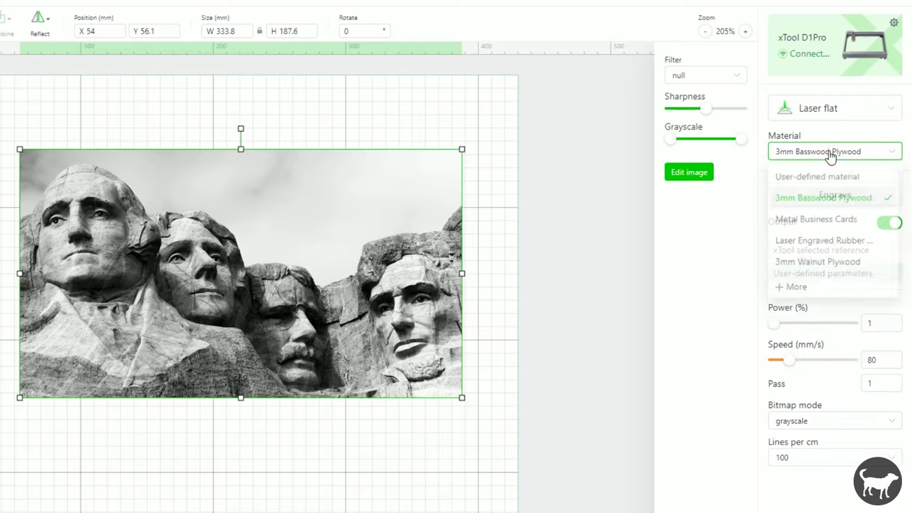
pyautogui.click(816, 178)
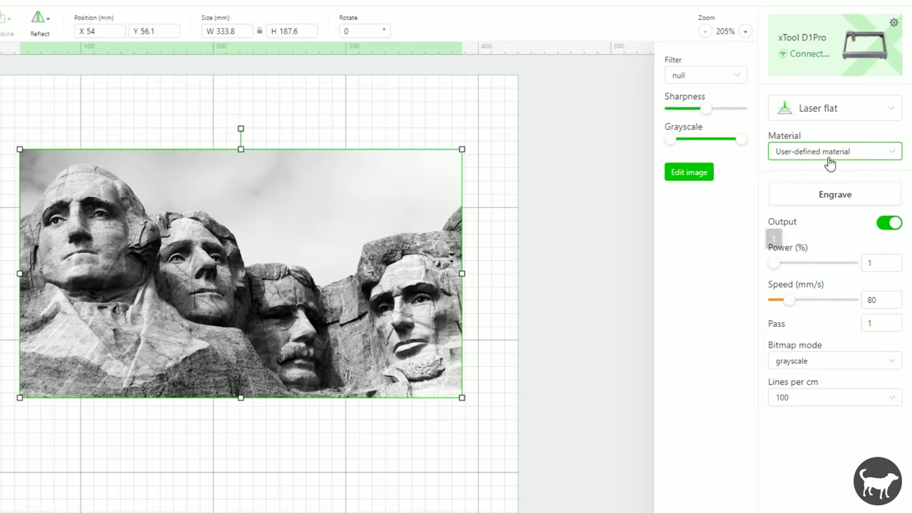
# Browse the full xTool Selected material library, including unsupported materials, and close it without choosing one.
pyautogui.click(871, 154)
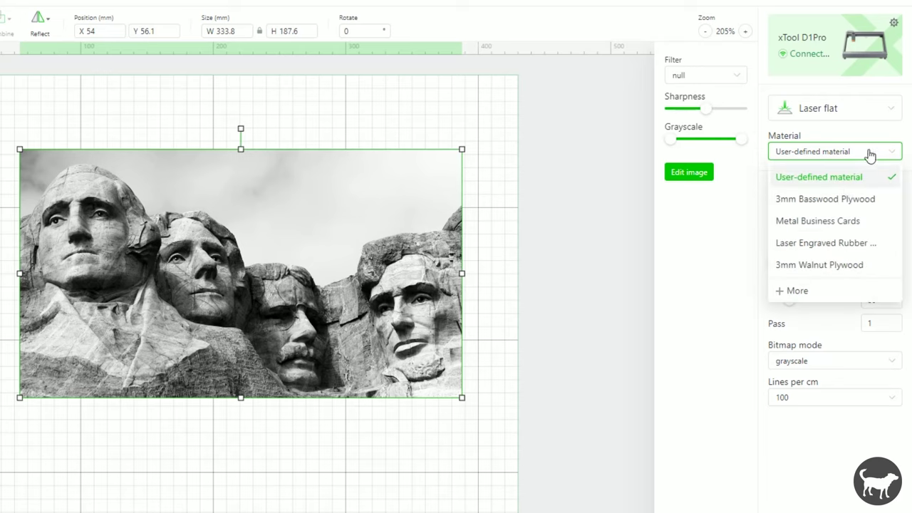
pyautogui.click(798, 292)
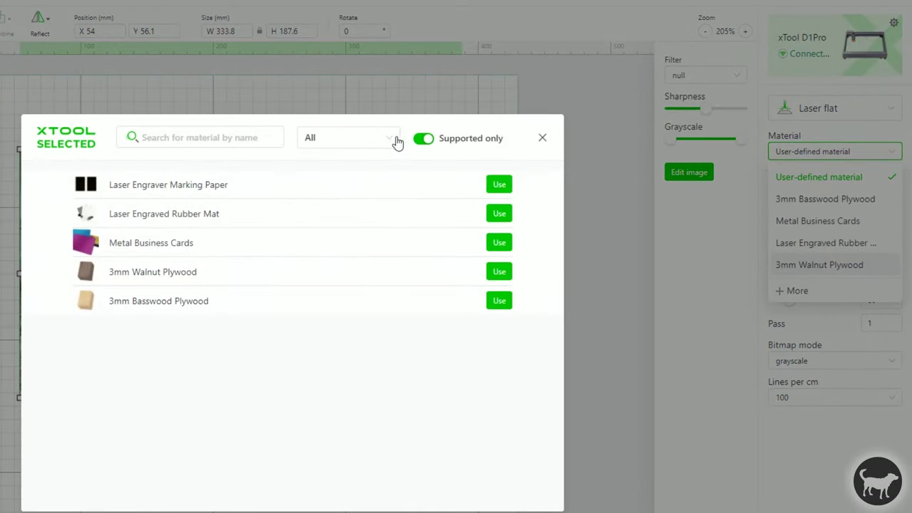
pyautogui.click(431, 142)
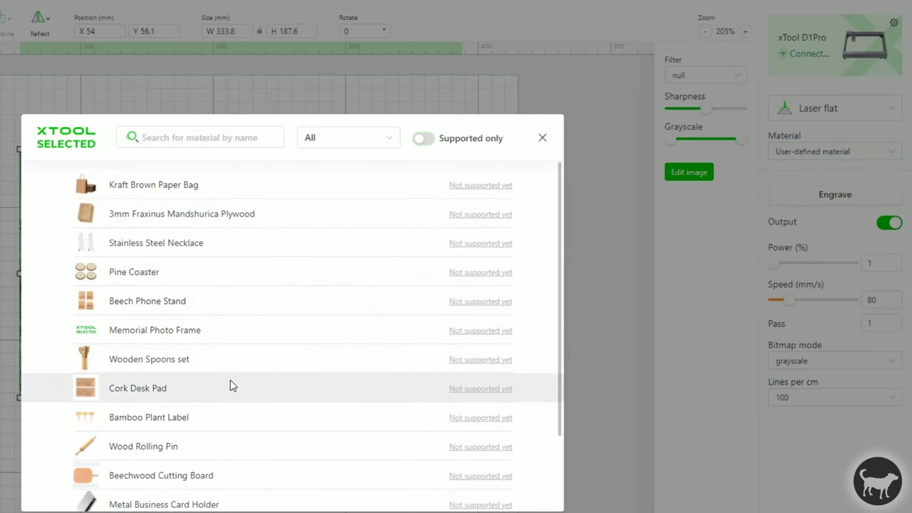
pyautogui.scroll(-3, 230, 386)
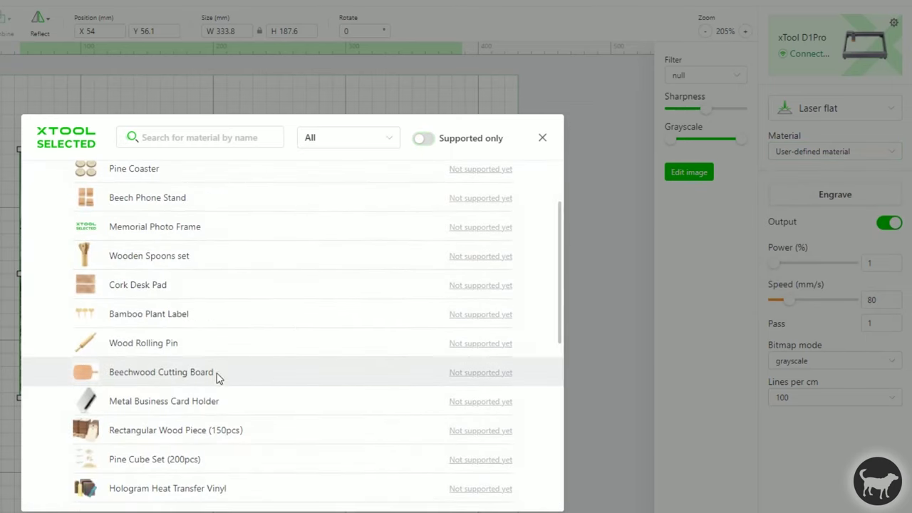
pyautogui.scroll(-5, 261, 370)
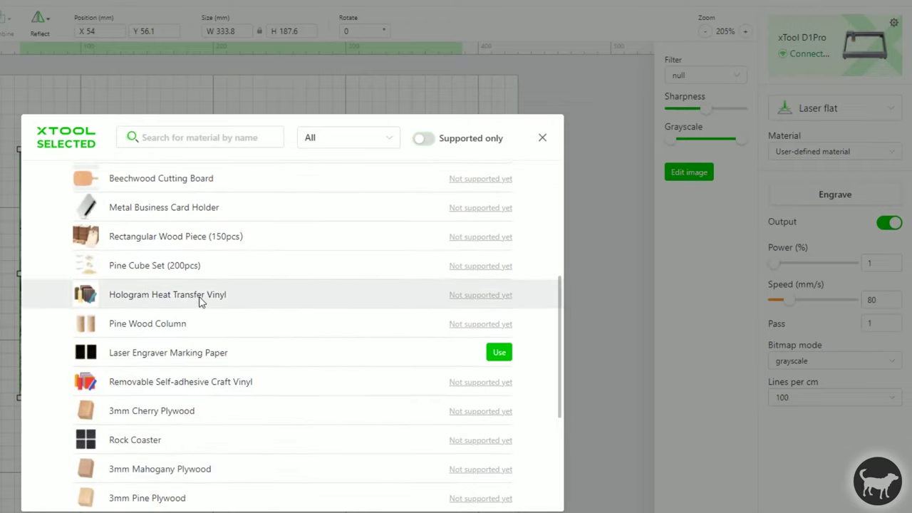
pyautogui.scroll(-3, 198, 297)
pyautogui.scroll(-4, 248, 430)
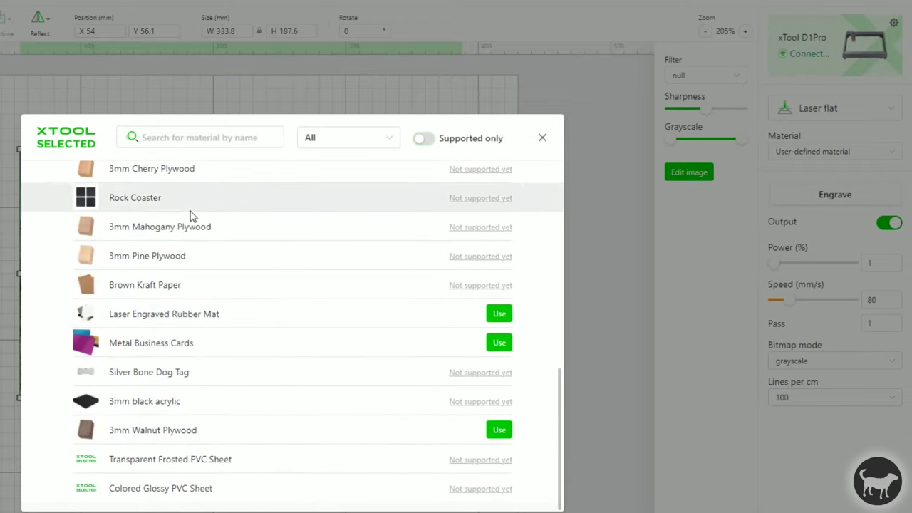
pyautogui.scroll(-2, 250, 328)
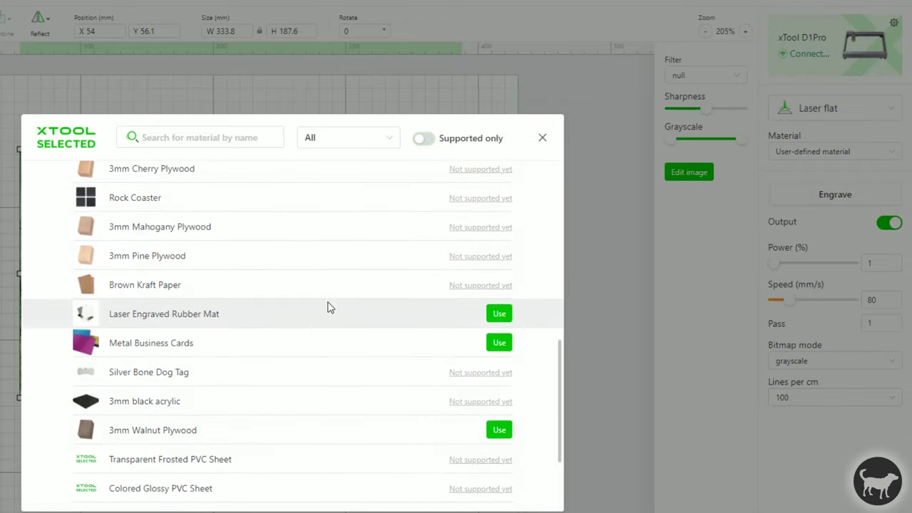
pyautogui.scroll(8, 318, 343)
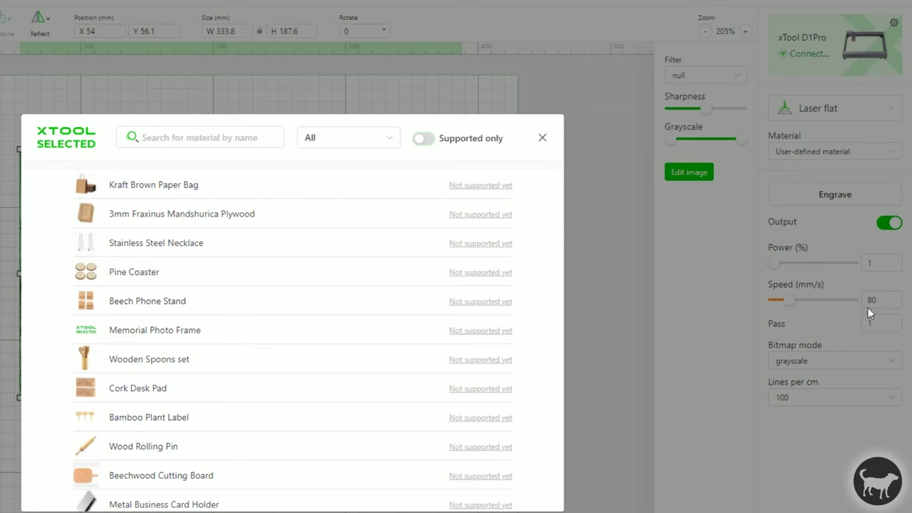
pyautogui.click(542, 140)
# Set the image's engraving power to 42% and its speed to 400 mm/s.
pyautogui.moveTo(778, 264)
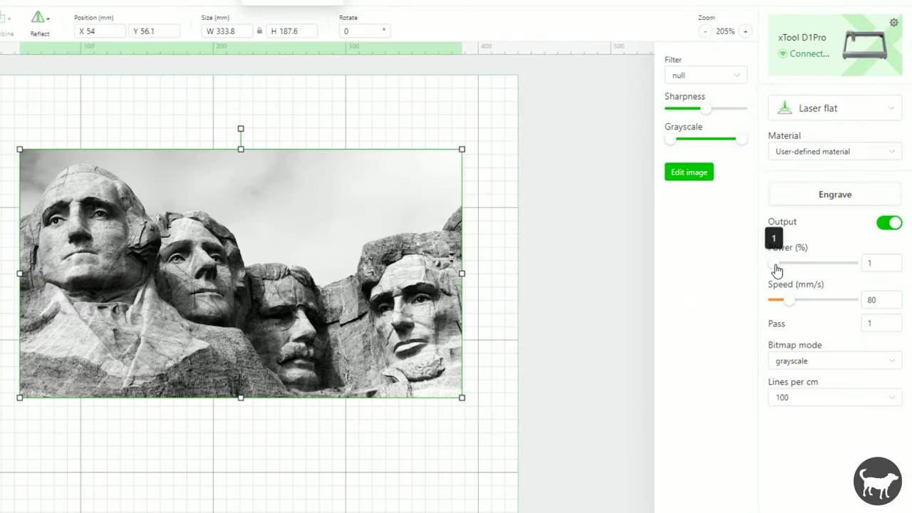
pyautogui.moveTo(777, 269); pyautogui.dragTo(806, 285)
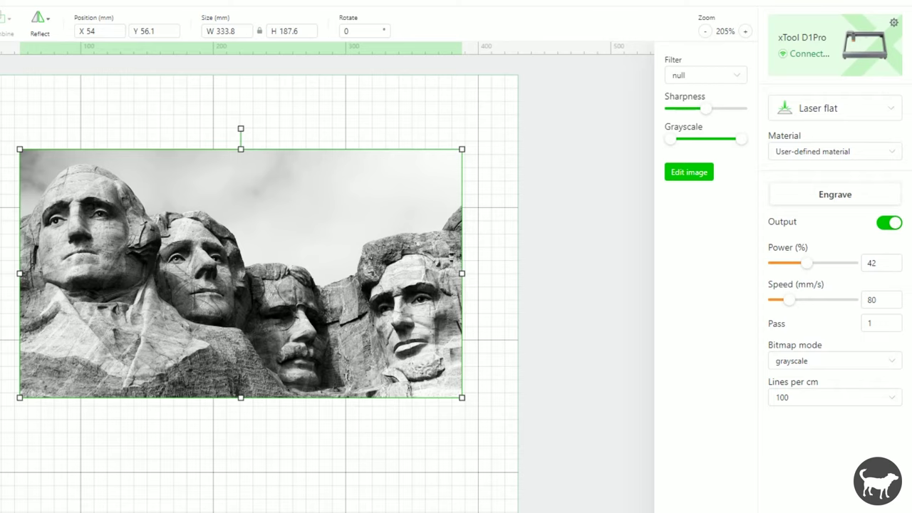
pyautogui.moveTo(786, 302)
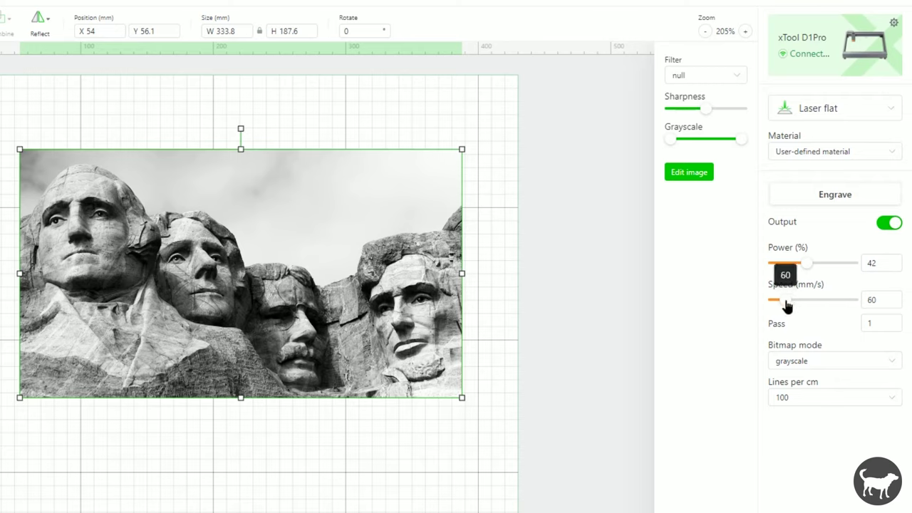
pyautogui.moveTo(787, 302); pyautogui.dragTo(852, 300)
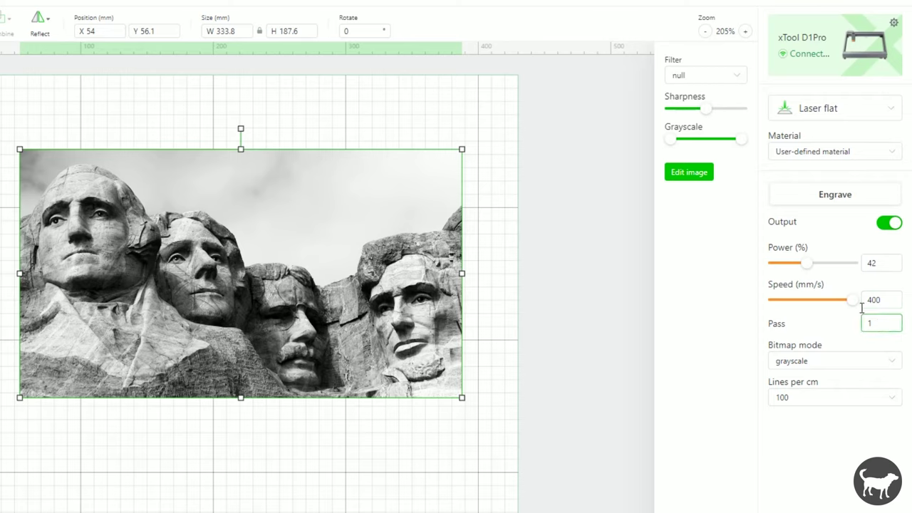
# Set the engraving speed to 197 mm/s and the power to 55%.
pyautogui.moveTo(855, 305)
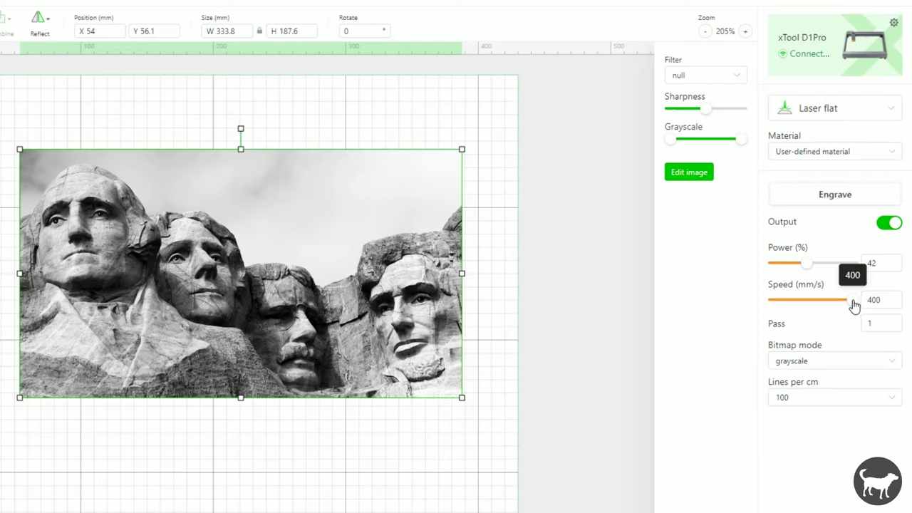
pyautogui.moveTo(854, 305); pyautogui.dragTo(812, 306)
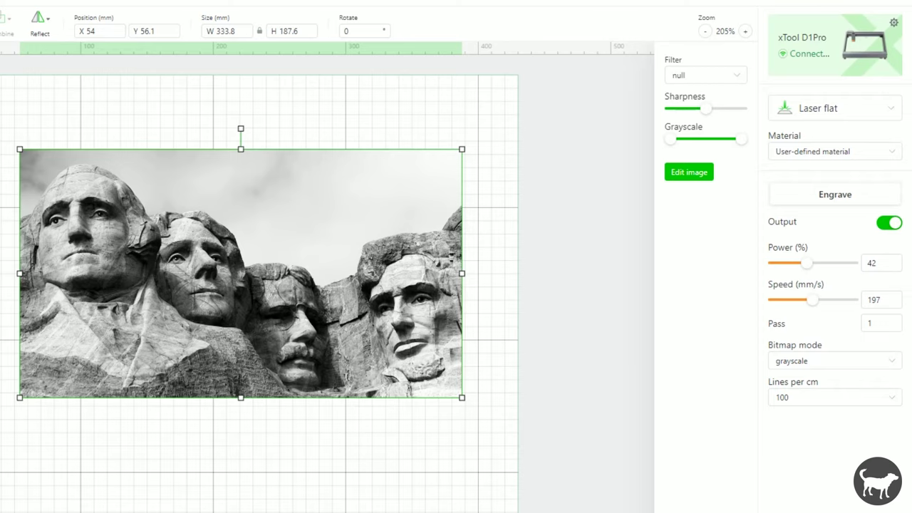
pyautogui.click(885, 325)
pyautogui.click(809, 265)
pyautogui.moveTo(810, 268)
pyautogui.mouseDown()
pyautogui.moveTo(853, 266)
pyautogui.moveTo(817, 265)
pyautogui.mouseUp()
pyautogui.click(873, 260)
# Try the Stucki, Floyd, Atkinson, Jarvis and Sierra bitmap modes on the image one after another.
pyautogui.click(835, 363)
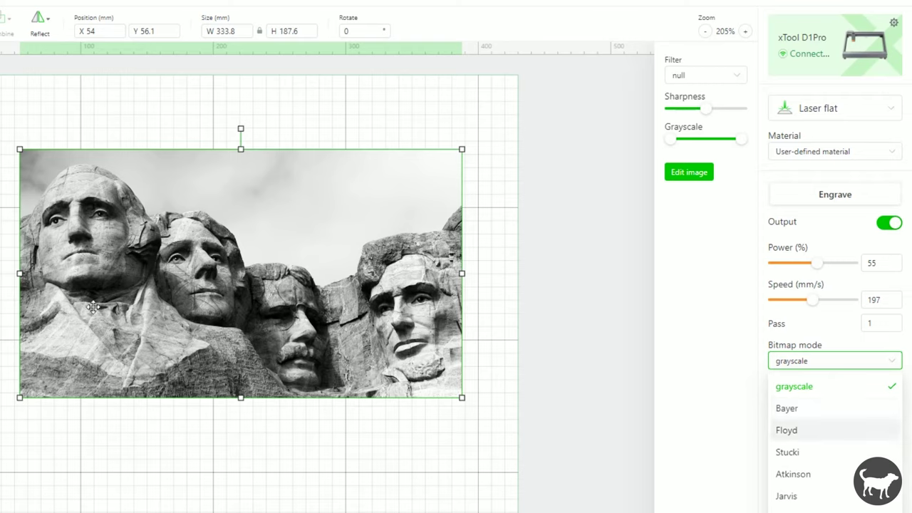
pyautogui.click(807, 459)
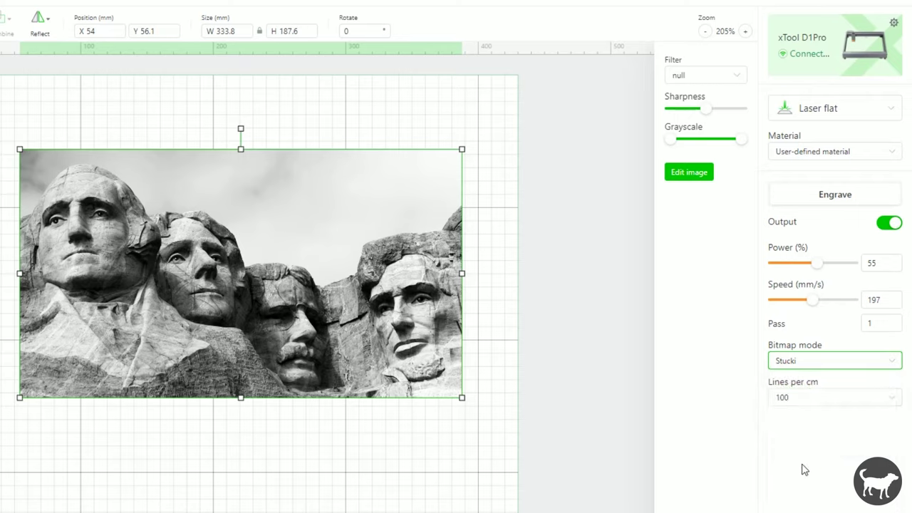
pyautogui.click(799, 361)
pyautogui.click(790, 430)
pyautogui.click(777, 362)
pyautogui.click(793, 472)
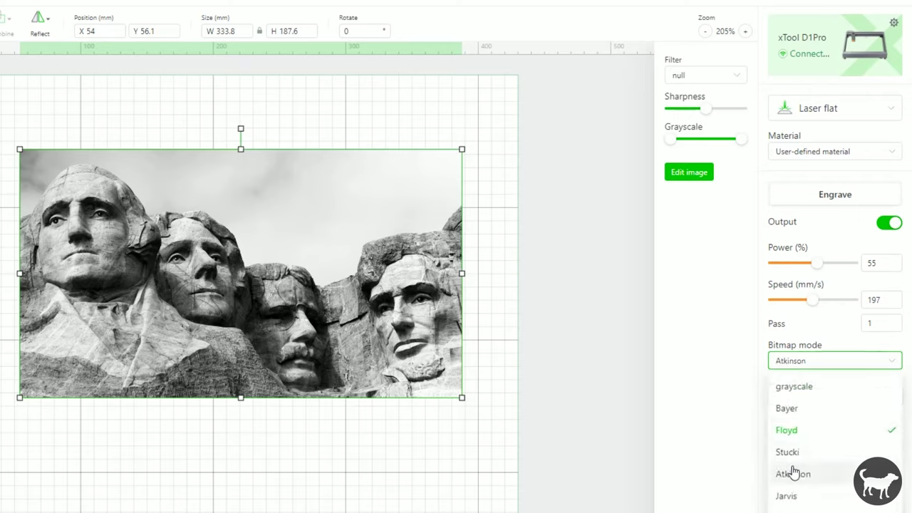
pyautogui.click(791, 361)
pyautogui.click(797, 496)
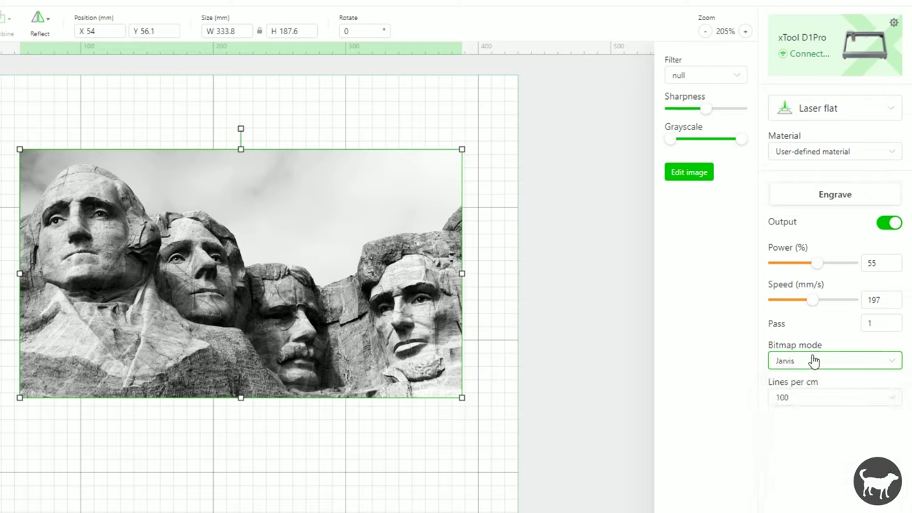
pyautogui.click(813, 361)
pyautogui.click(791, 507)
# Set the image's bitmap mode to Jarvis.
pyautogui.click(794, 363)
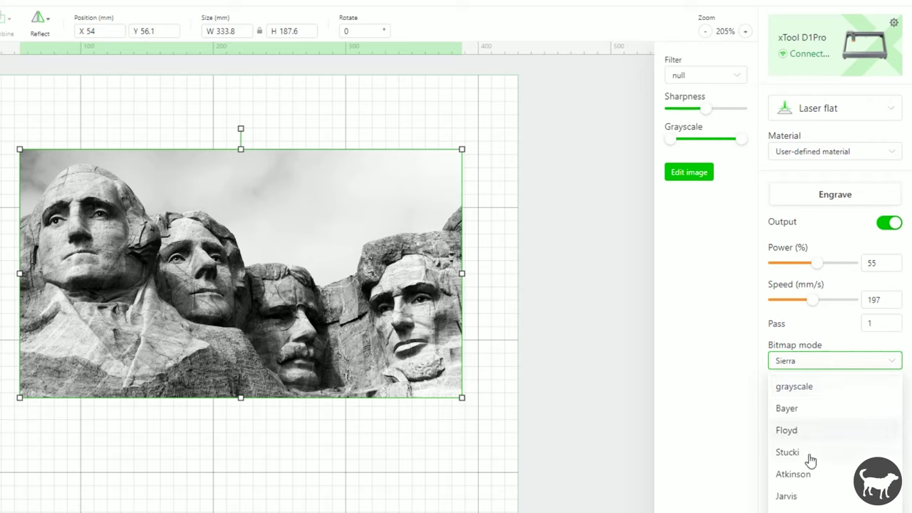
pyautogui.click(787, 497)
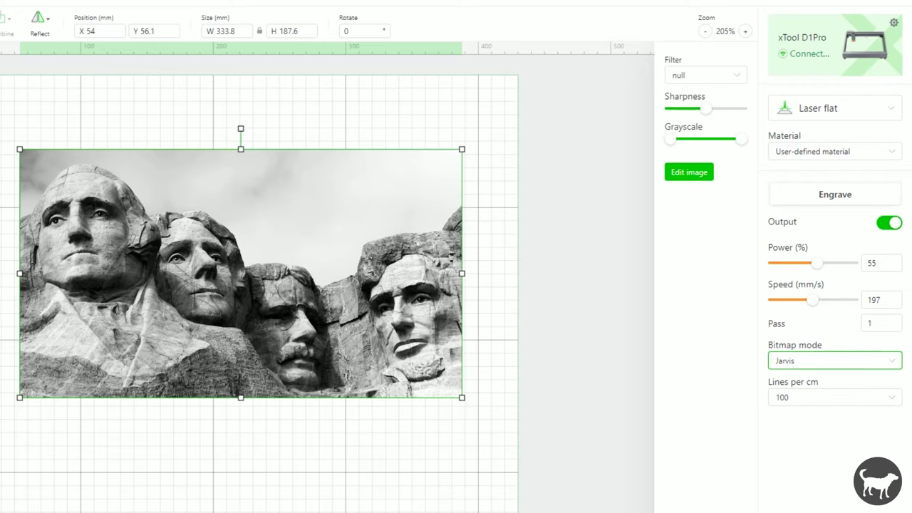
# Switch the measurement unit to inches in the settings, return it to mm, and close the settings.
pyautogui.click(894, 22)
pyautogui.click(264, 221)
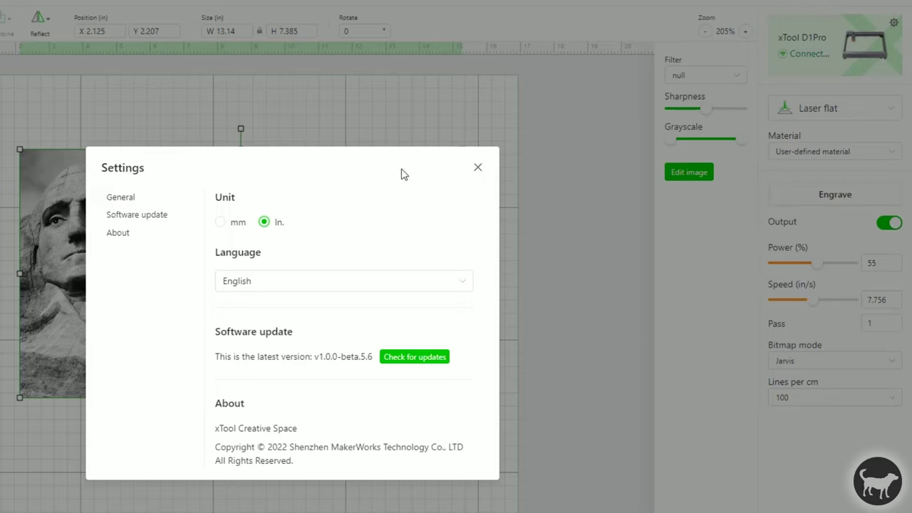
pyautogui.click(220, 222)
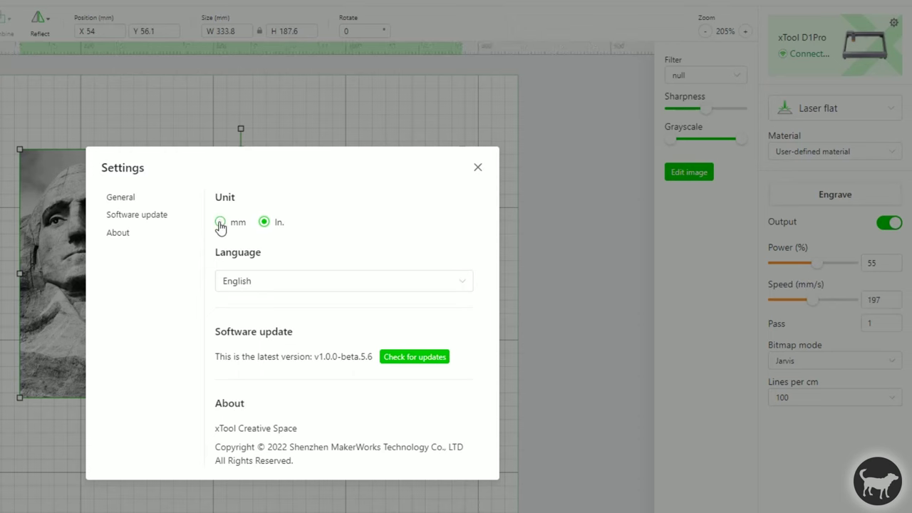
pyautogui.click(477, 169)
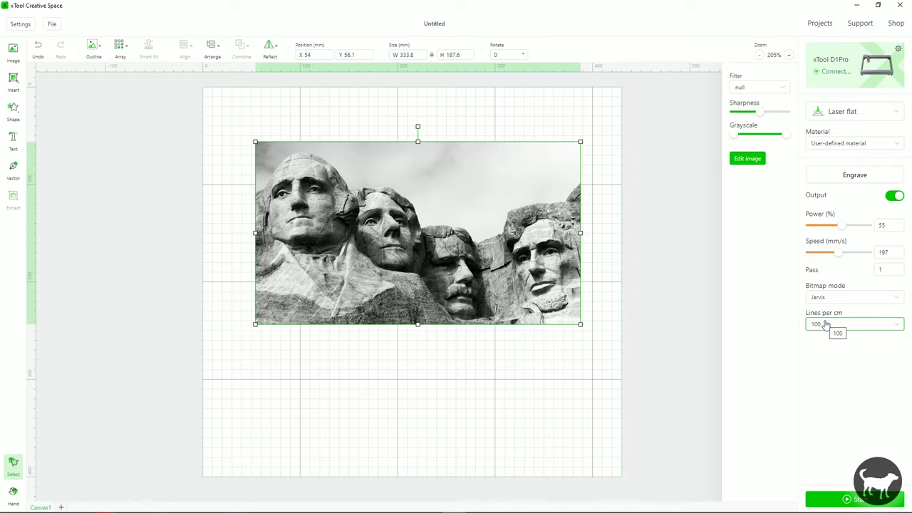
# Check the available Lines per cm options without changing the value, and reselect the Mount Rushmore image.
pyautogui.click(795, 397)
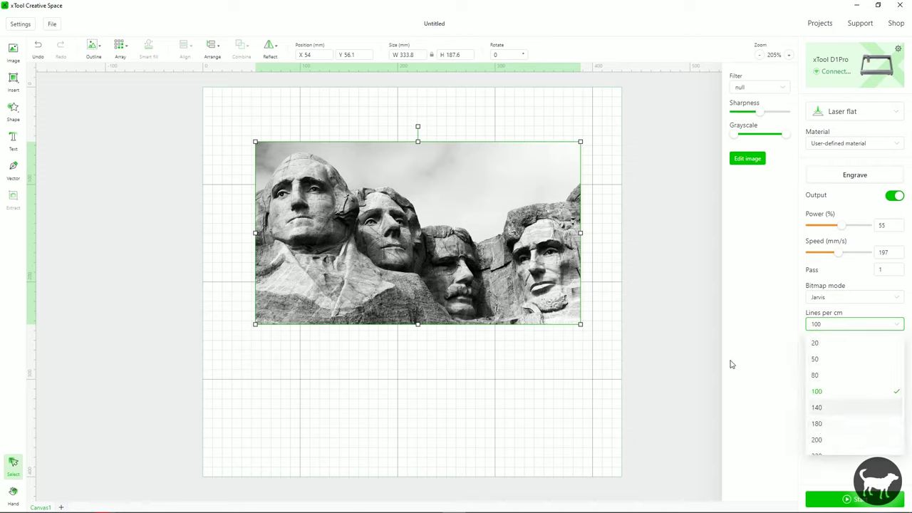
pyautogui.click(670, 303)
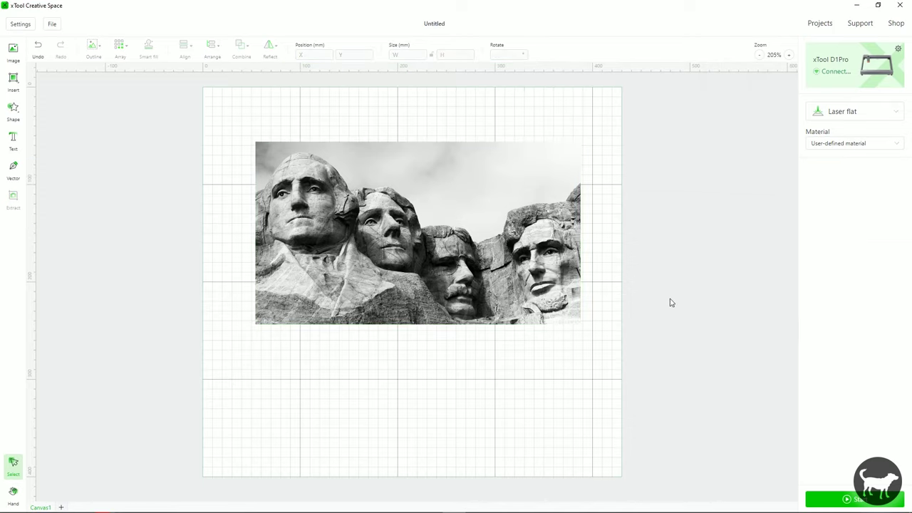
pyautogui.click(566, 250)
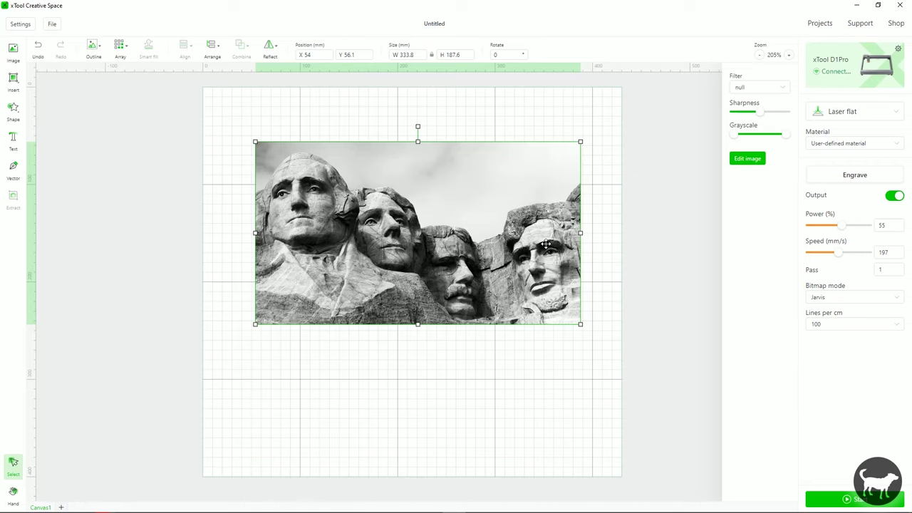
# Switch to the browser to check the D1 Pro's laser spot size and the DPI for a 0.10 mm scan gap in the ImagR chart.
pyautogui.hotkey('alt', 'Tab')
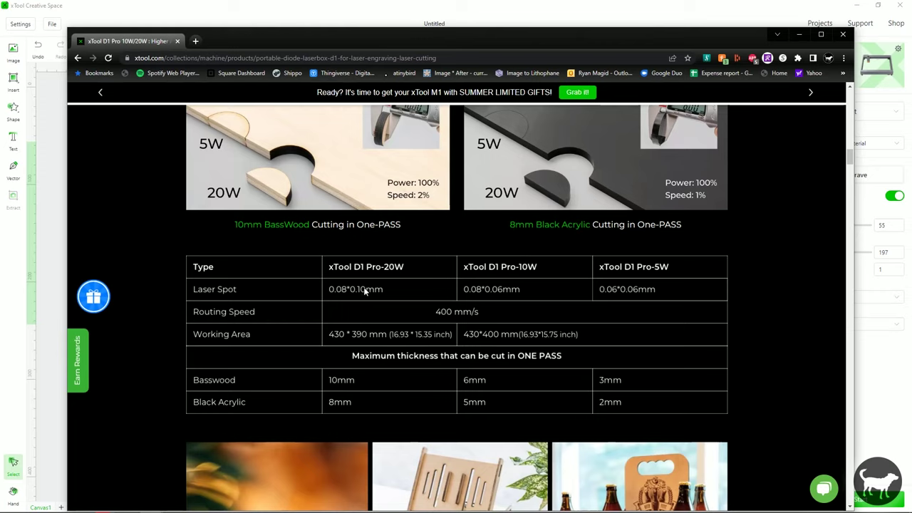
pyautogui.click(799, 34)
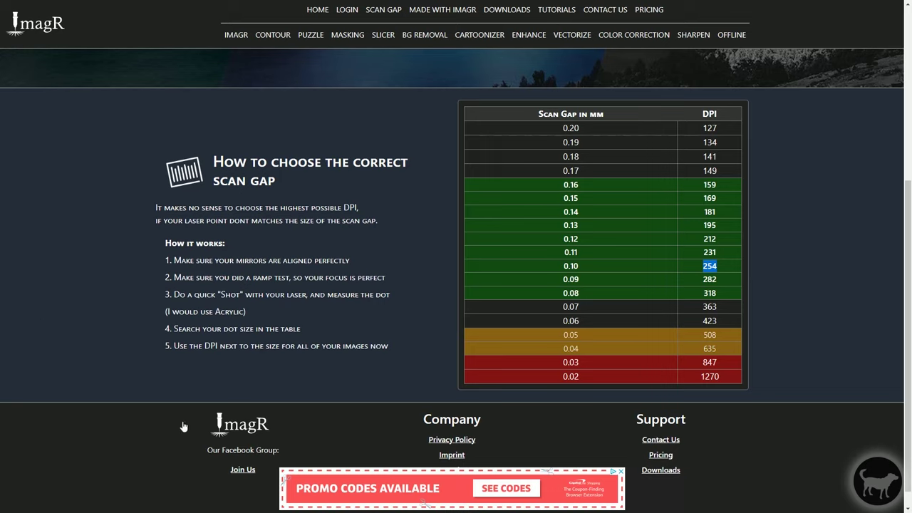
pyautogui.click(582, 251)
pyautogui.click(704, 267)
pyautogui.doubleClick(709, 266)
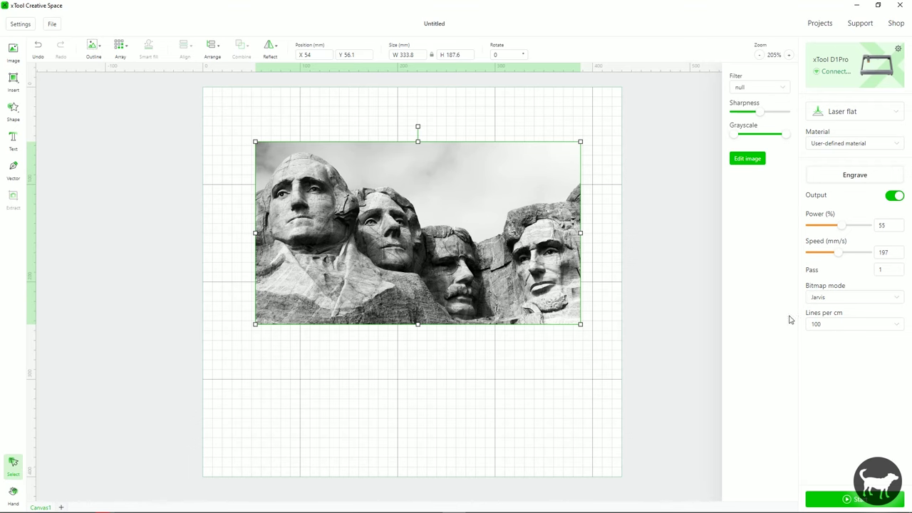
# Review the full range of Lines per cm values for the image and choose 100.
pyautogui.click(851, 327)
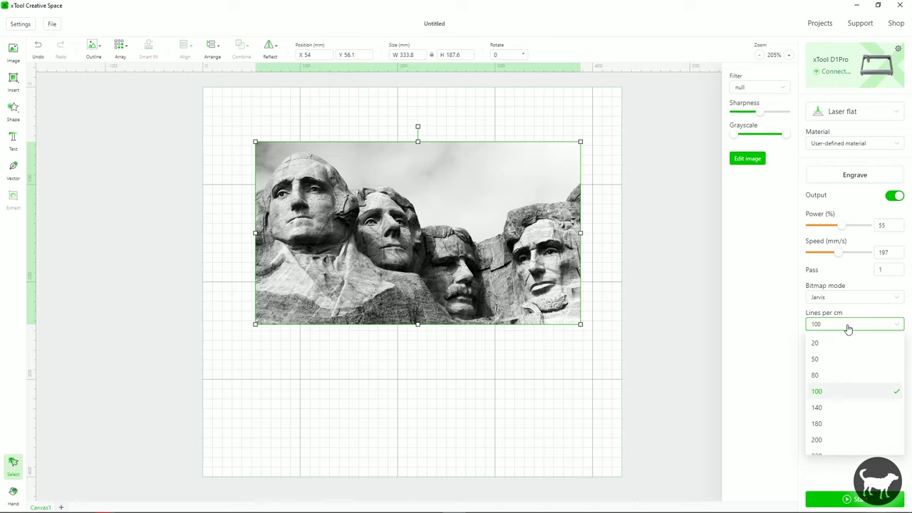
pyautogui.scroll(-1, 819, 435)
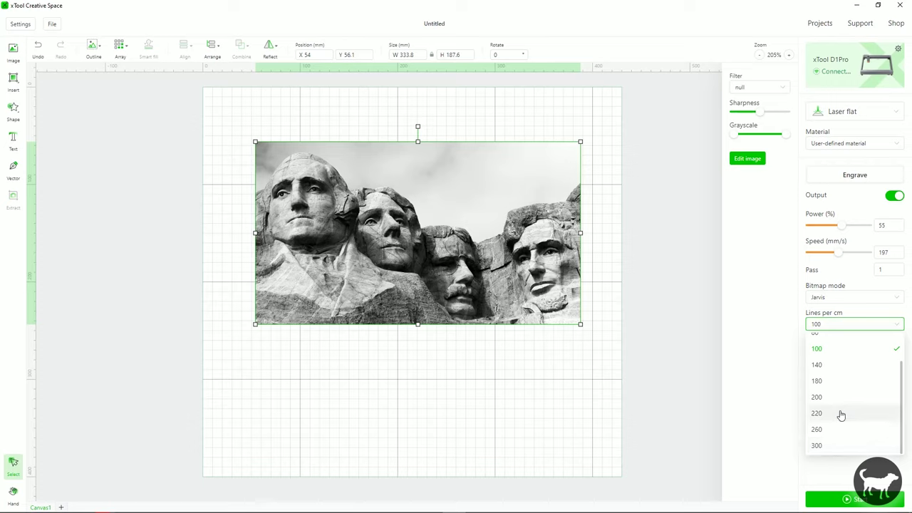
pyautogui.scroll(2, 835, 417)
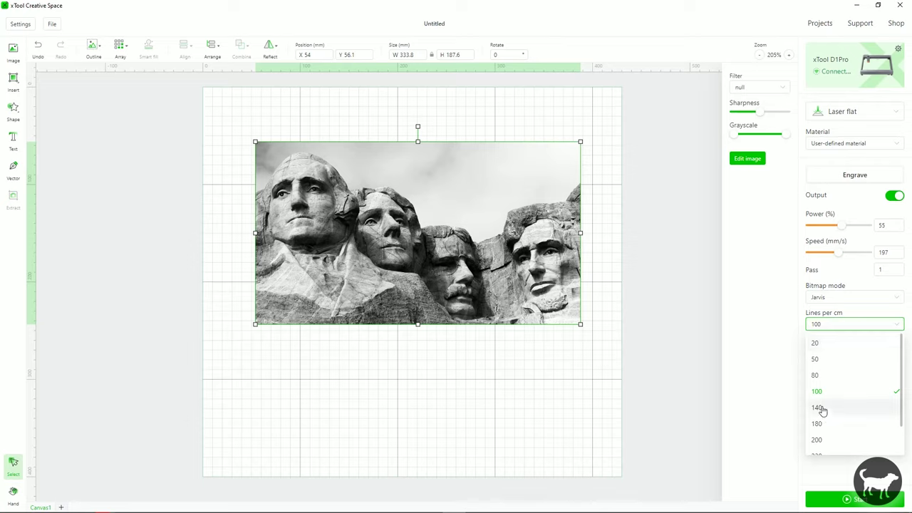
pyautogui.click(821, 390)
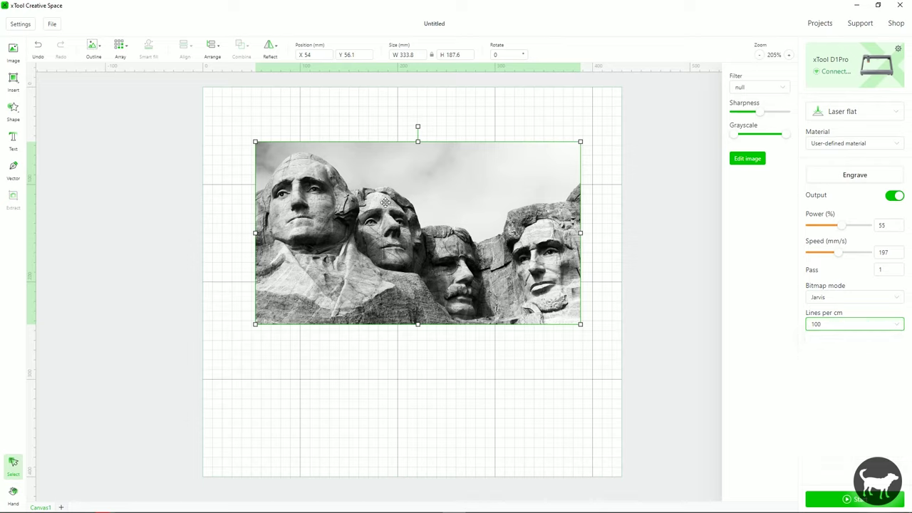
# Delete the Mount Rushmore photo from the canvas and import the round dog logo image in its place.
pyautogui.click(391, 224)
pyautogui.press('Delete')
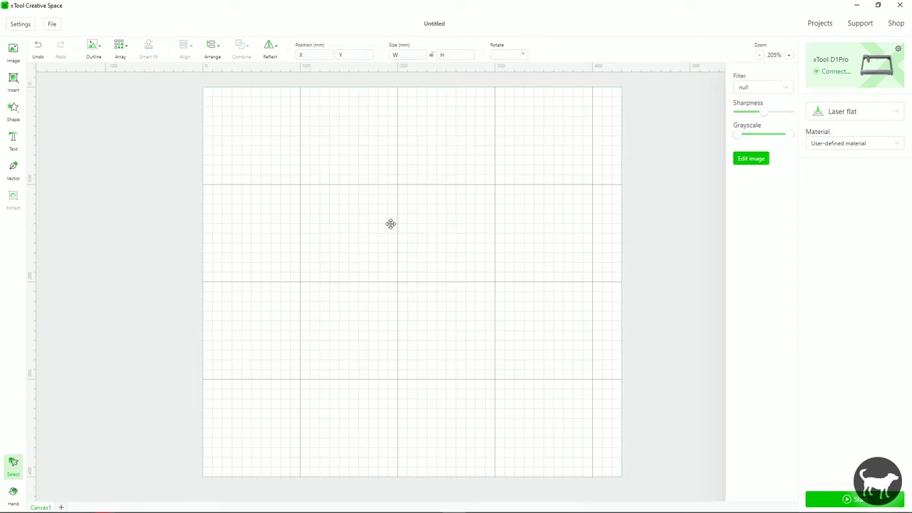
pyautogui.click(13, 57)
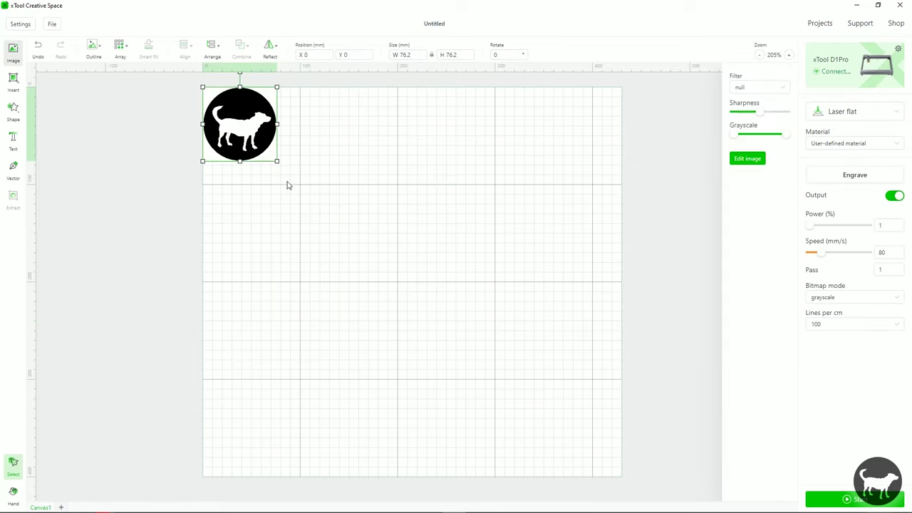
# Enlarge the dog logo to about 197 mm square and place it in the upper-left area of the canvas.
pyautogui.moveTo(277, 161); pyautogui.dragTo(395, 278)
pyautogui.moveTo(312, 168); pyautogui.dragTo(354, 223)
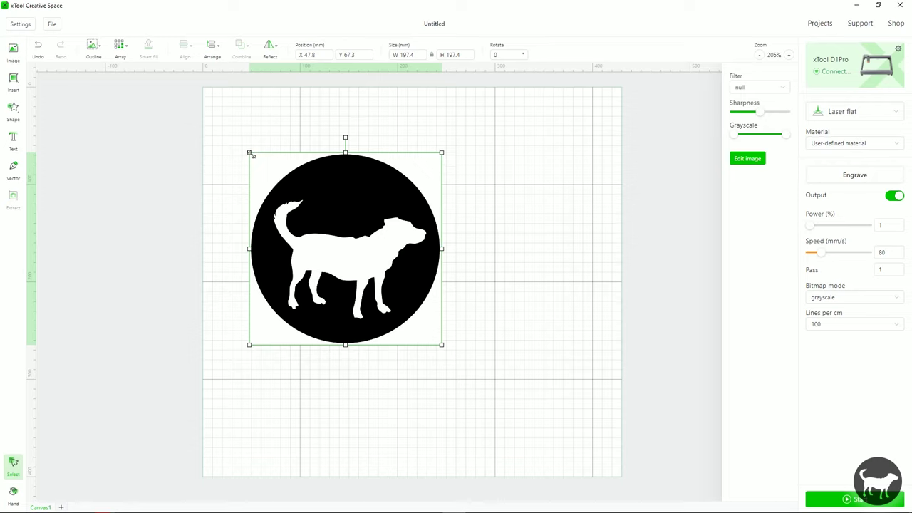
pyautogui.moveTo(258, 161); pyautogui.dragTo(261, 133)
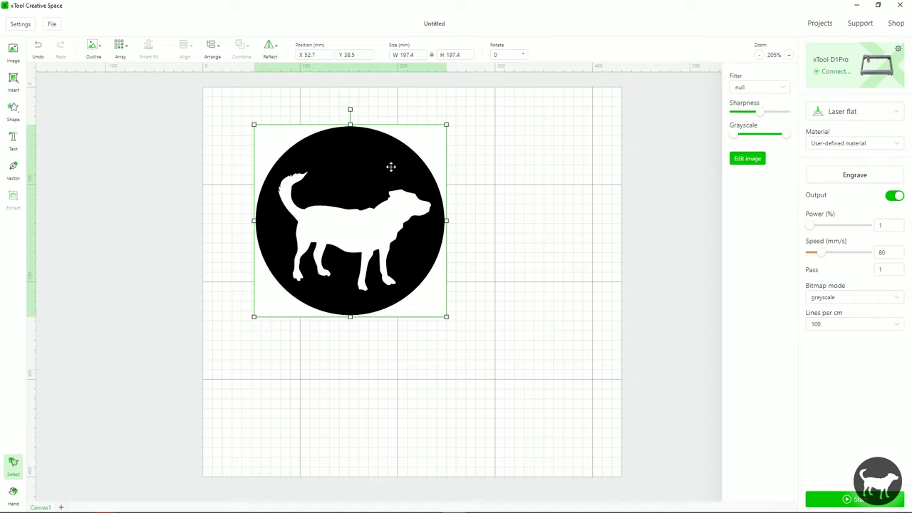
pyautogui.moveTo(383, 160); pyautogui.dragTo(354, 143)
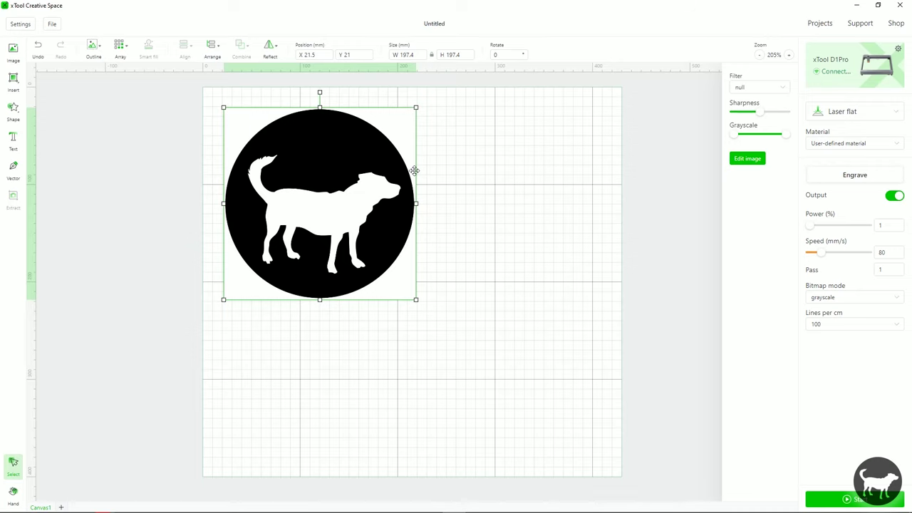
# Import the transparent-background version of the dog logo, scale it to about 197 mm square and place it to the right of the first logo.
pyautogui.click(13, 51)
pyautogui.click(243, 101)
pyautogui.click(375, 251)
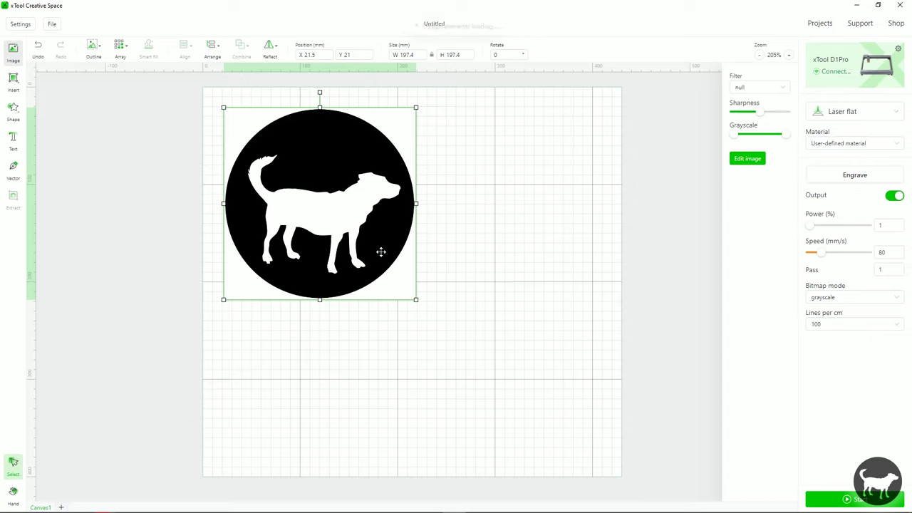
pyautogui.moveTo(202, 479); pyautogui.dragTo(437, 278)
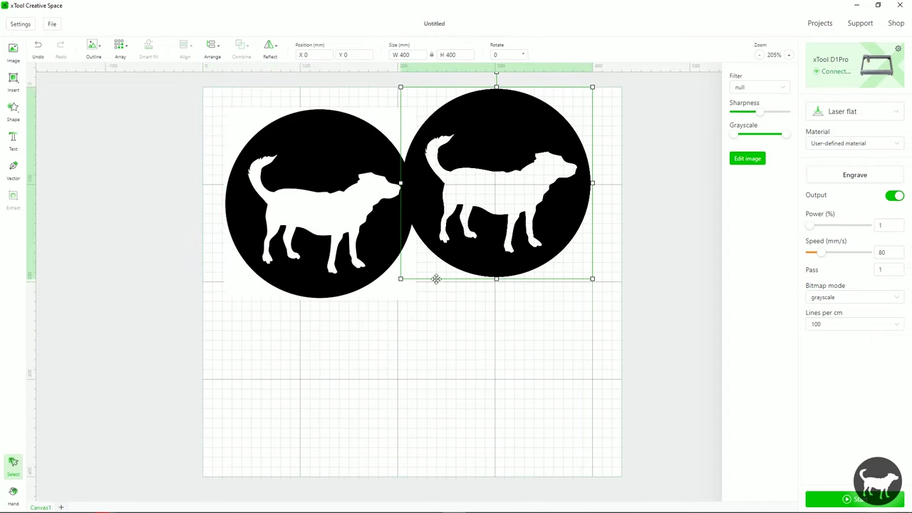
pyautogui.moveTo(488, 219); pyautogui.dragTo(517, 241)
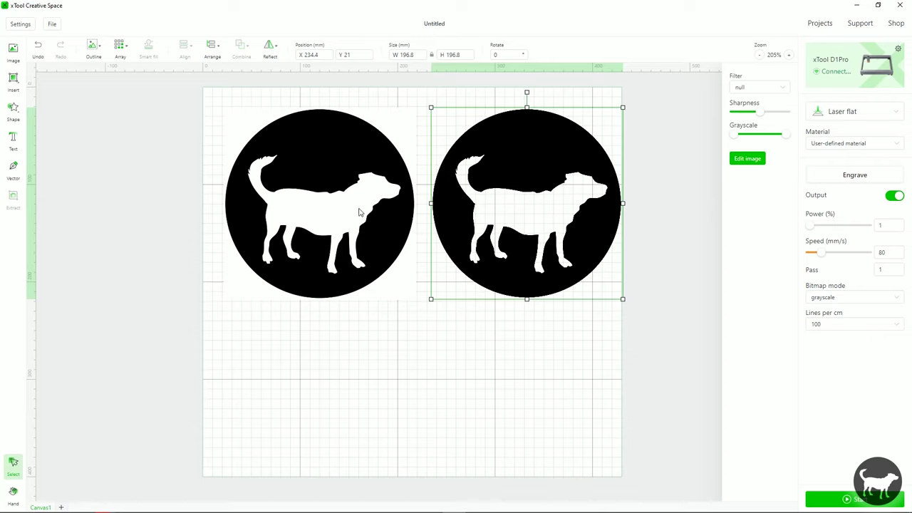
# Nudge the two dog logos so they sit side by side near the canvas's upper edge, and select the transparent version.
pyautogui.moveTo(352, 194); pyautogui.dragTo(346, 191)
pyautogui.moveTo(519, 156); pyautogui.dragTo(510, 151)
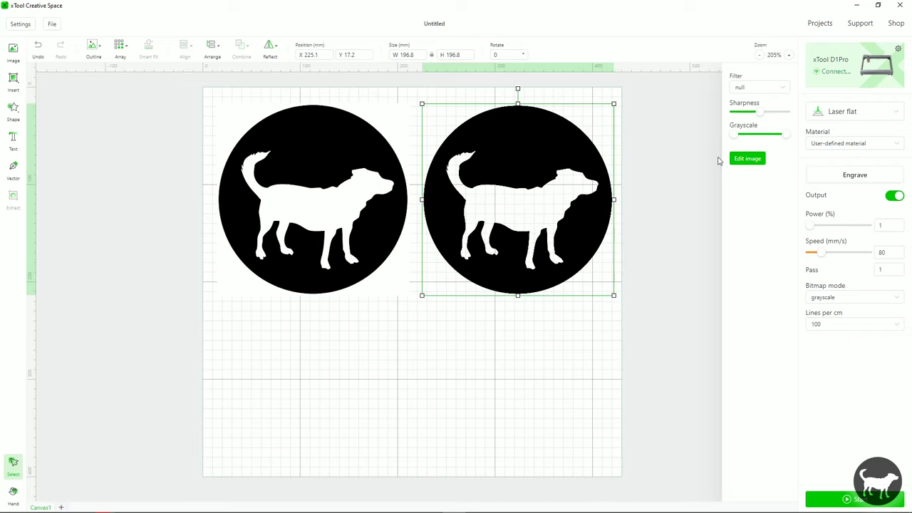
pyautogui.moveTo(340, 153); pyautogui.dragTo(344, 152)
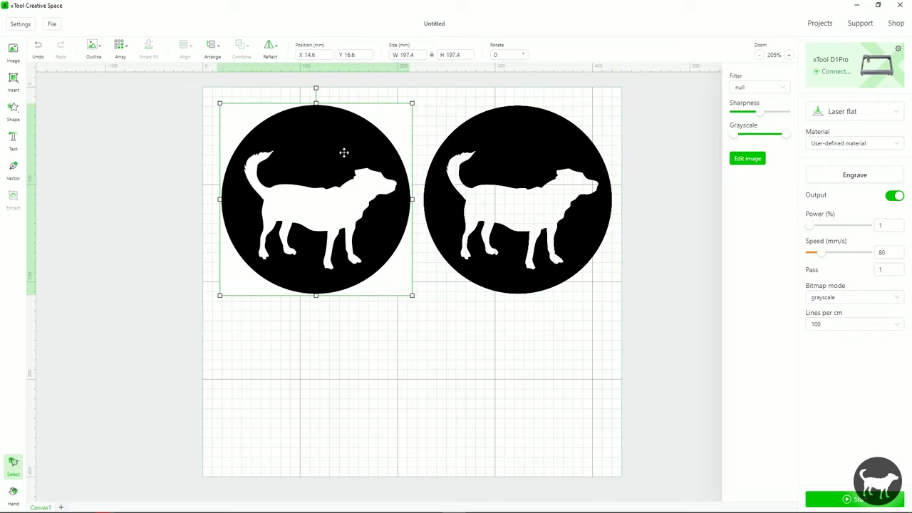
pyautogui.click(509, 136)
pyautogui.click(304, 167)
pyautogui.click(457, 159)
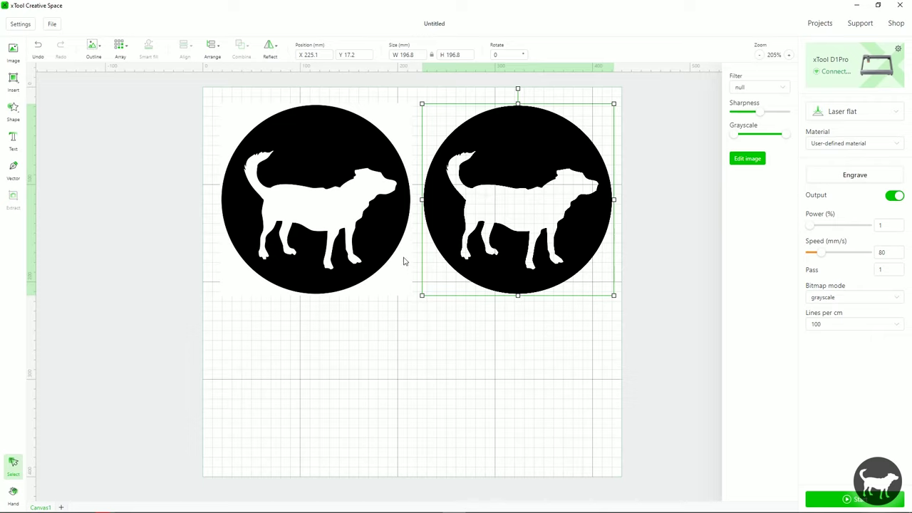
# Draw an ellipse about 125 by 110 mm below the two logos and center it roughly between them.
pyautogui.click(13, 80)
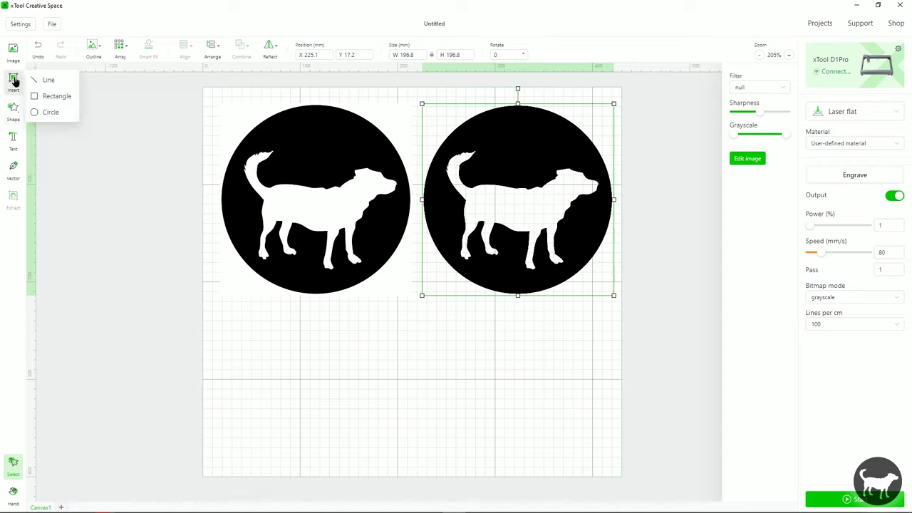
pyautogui.click(47, 113)
pyautogui.moveTo(382, 353); pyautogui.dragTo(503, 461)
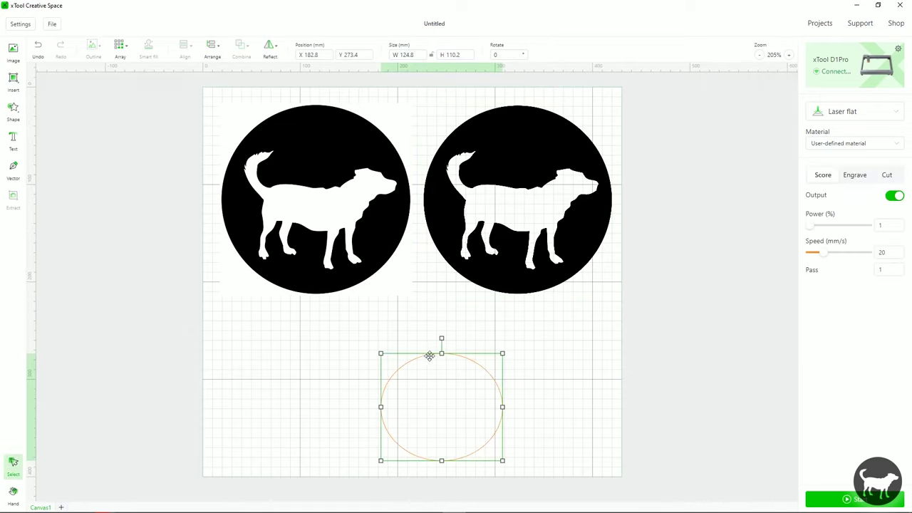
pyautogui.moveTo(430, 355); pyautogui.dragTo(410, 327)
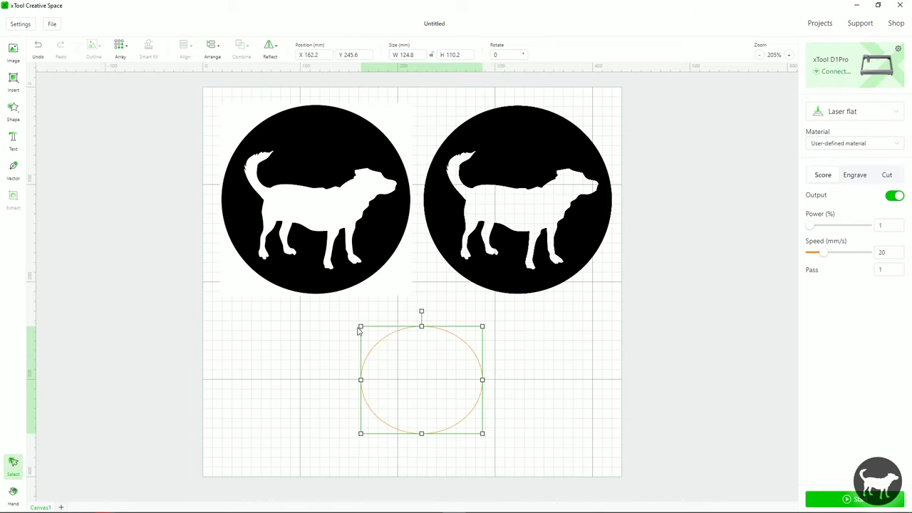
# Reshape the ellipse into a near-circle about 130 by 128 mm and reposition it below the logos.
pyautogui.moveTo(14, 91)
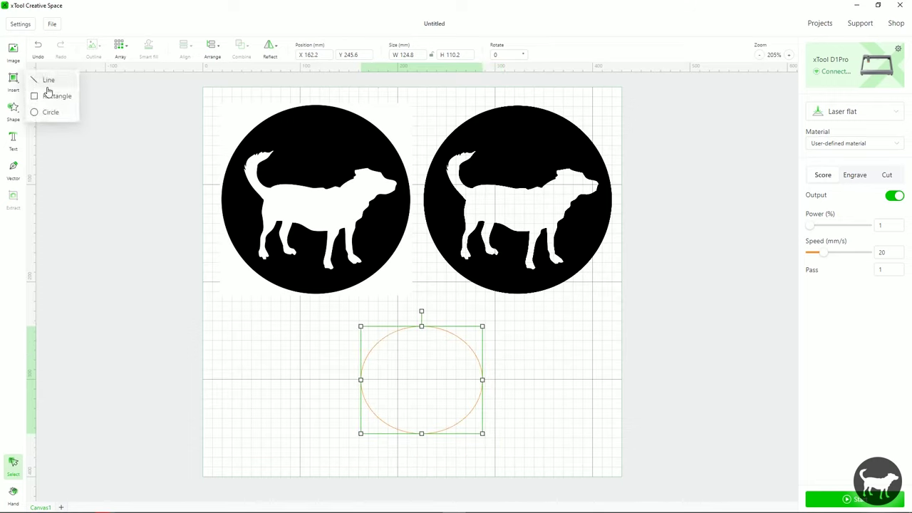
pyautogui.click(50, 112)
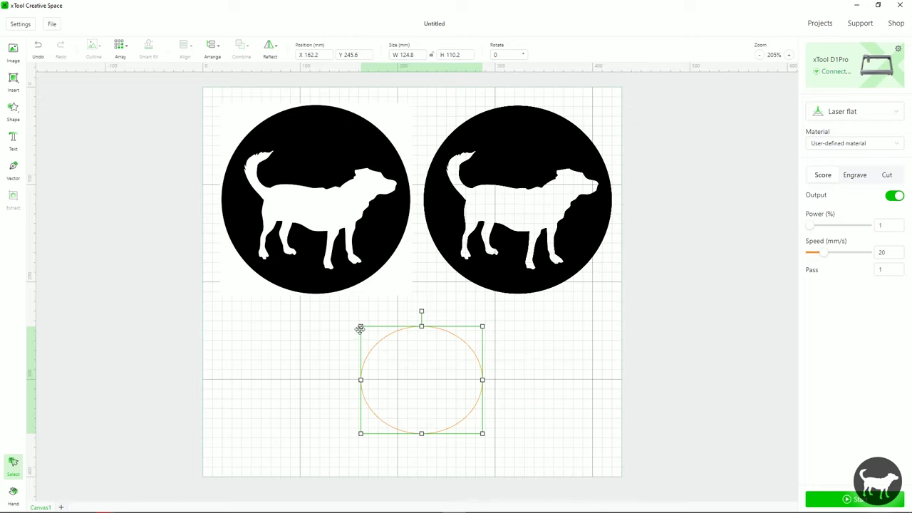
pyautogui.moveTo(361, 326); pyautogui.dragTo(369, 319)
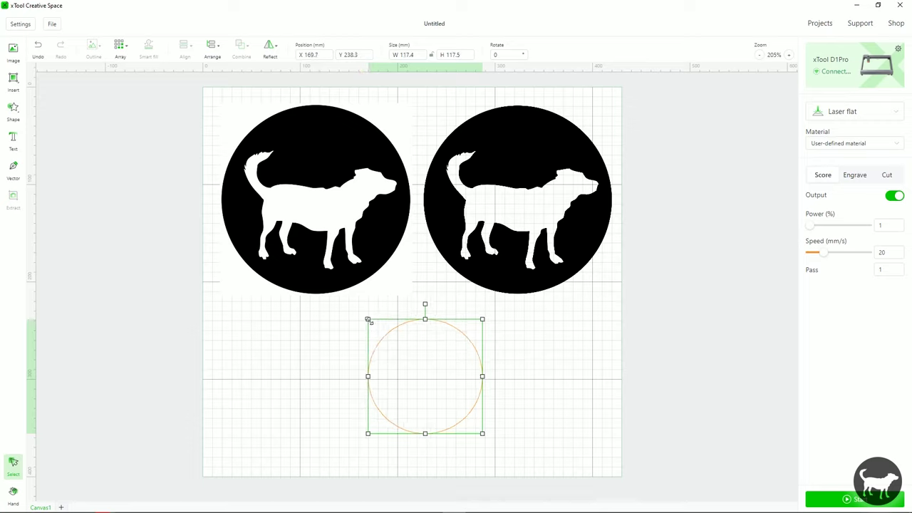
pyautogui.moveTo(368, 321); pyautogui.dragTo(221, 166)
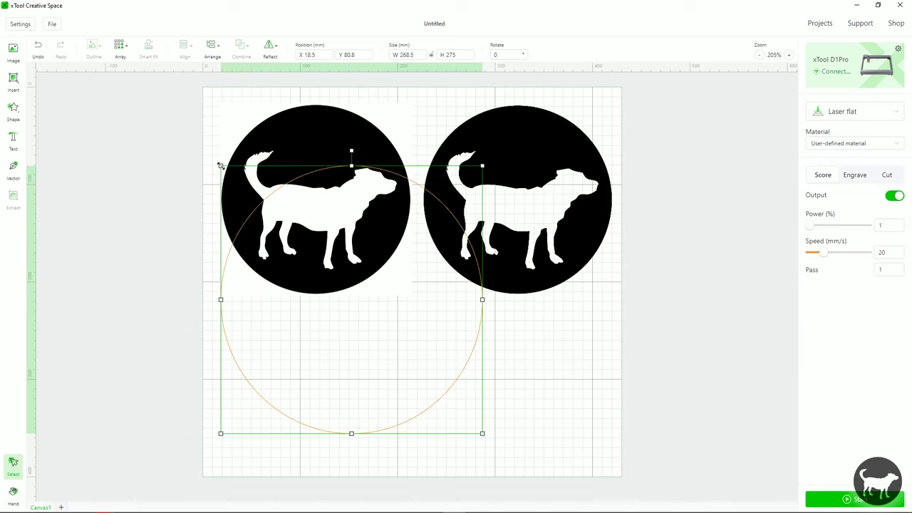
pyautogui.moveTo(483, 433); pyautogui.dragTo(586, 469)
pyautogui.moveTo(221, 166); pyautogui.dragTo(459, 344)
pyautogui.moveTo(545, 389); pyautogui.dragTo(475, 362)
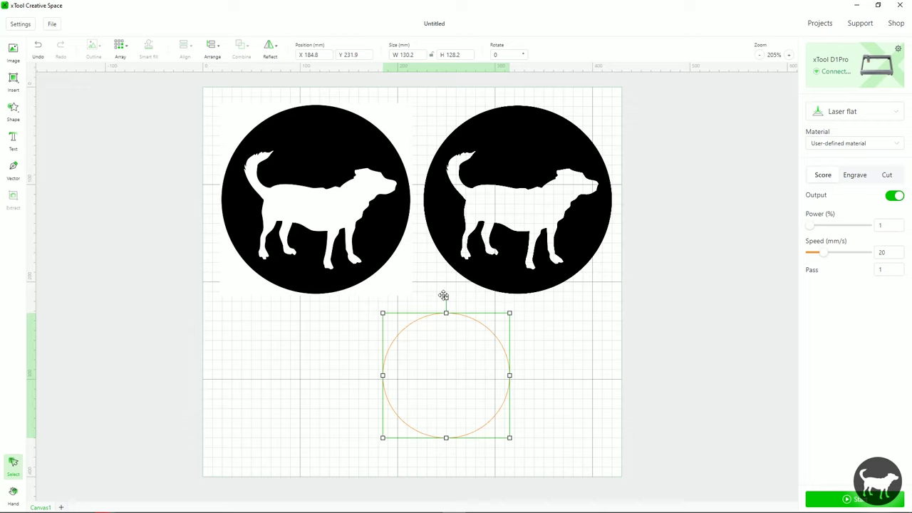
pyautogui.moveTo(460, 377); pyautogui.dragTo(442, 374)
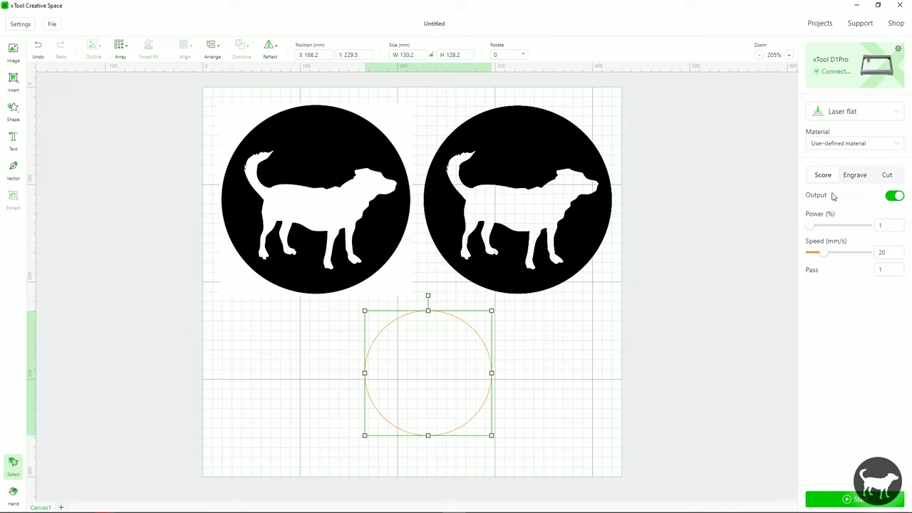
# Compare the Engrave and Cut processing types on the circle, and delete the circle.
pyautogui.click(858, 176)
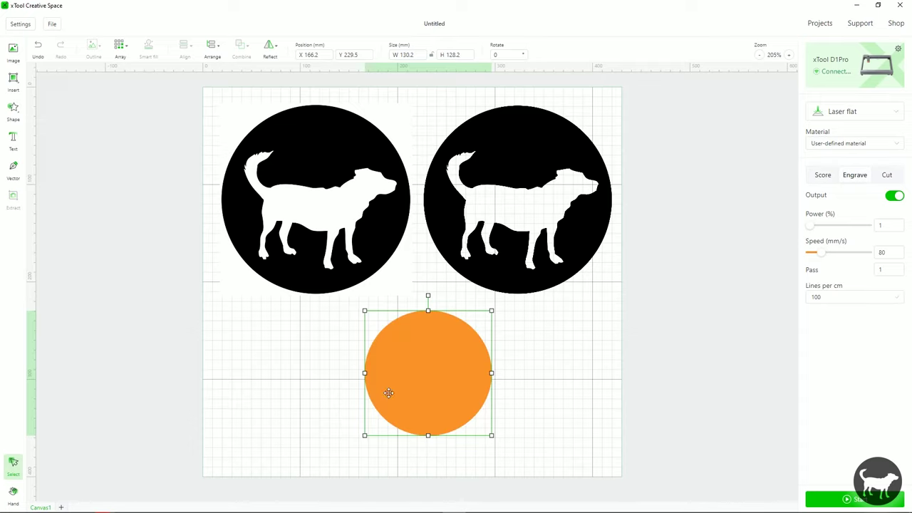
pyautogui.click(887, 176)
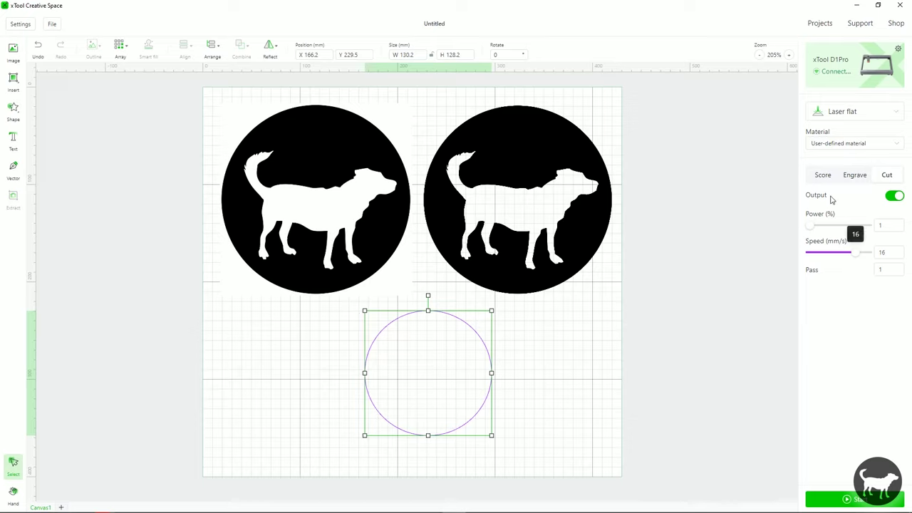
pyautogui.click(853, 176)
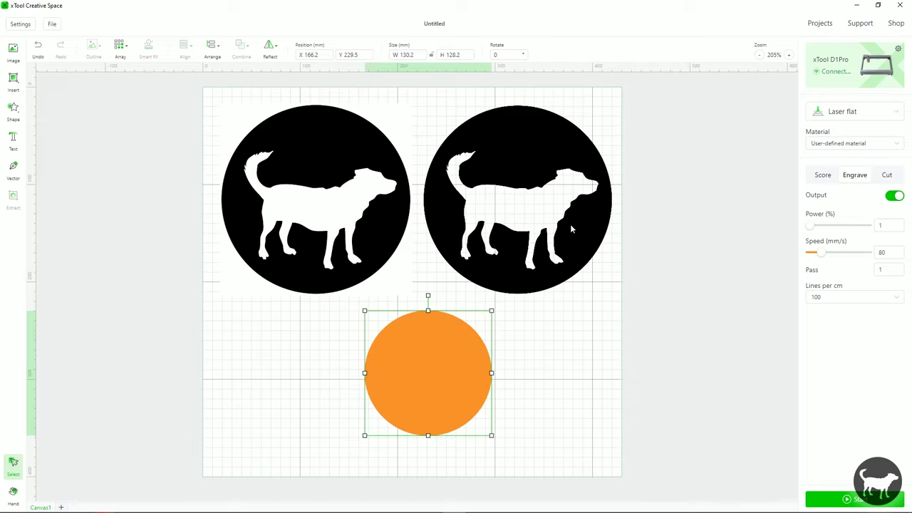
pyautogui.press('Delete')
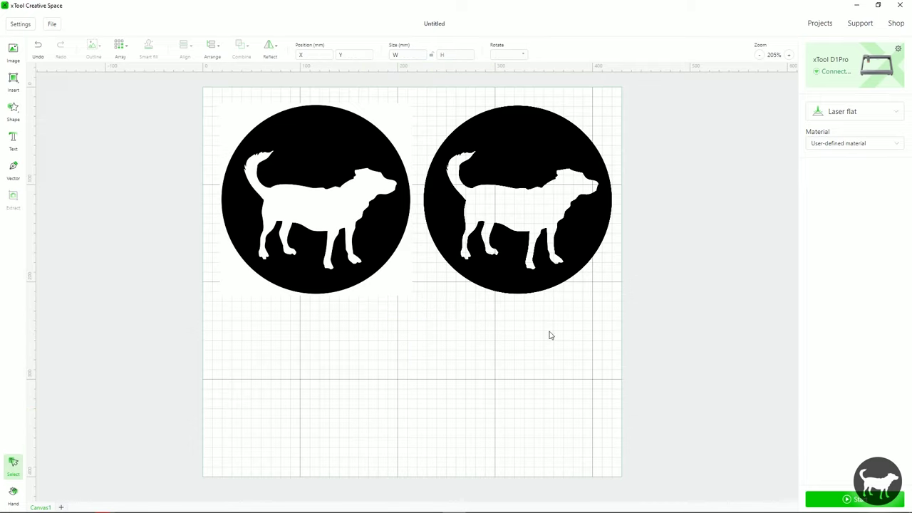
# Create an outline of the white-background dog logo with a 0 mm offset and move the outline directly below that logo.
pyautogui.click(327, 158)
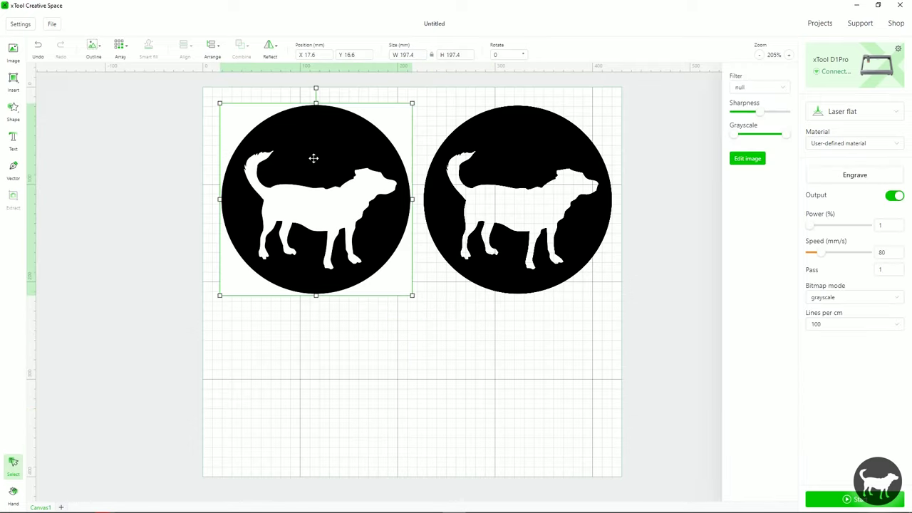
pyautogui.click(95, 51)
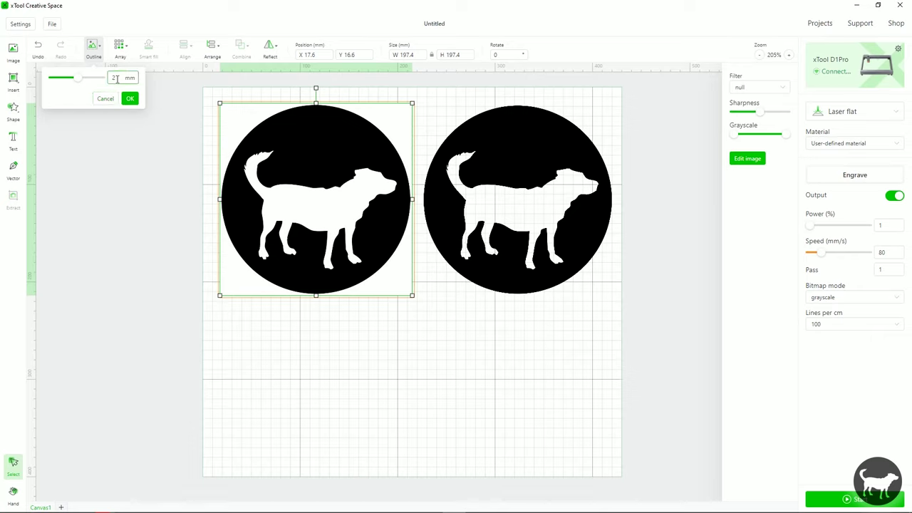
pyautogui.click(112, 77)
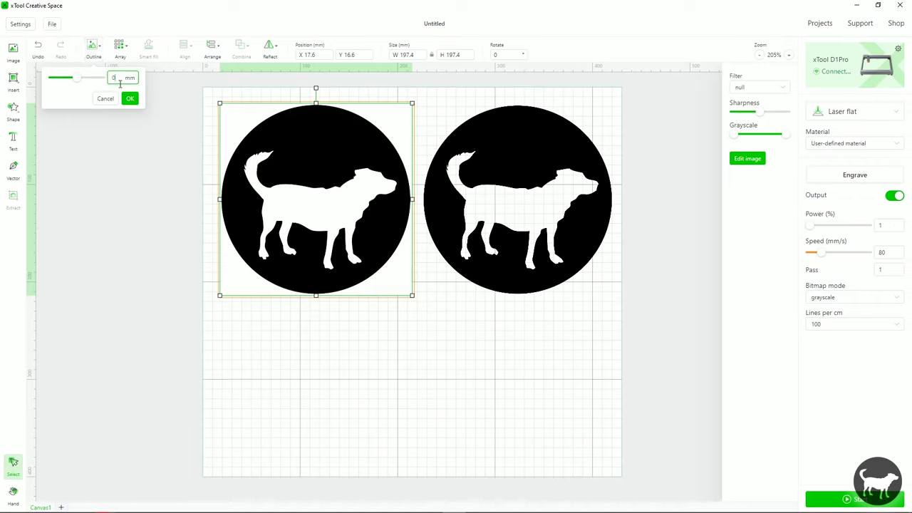
pyautogui.click(130, 98)
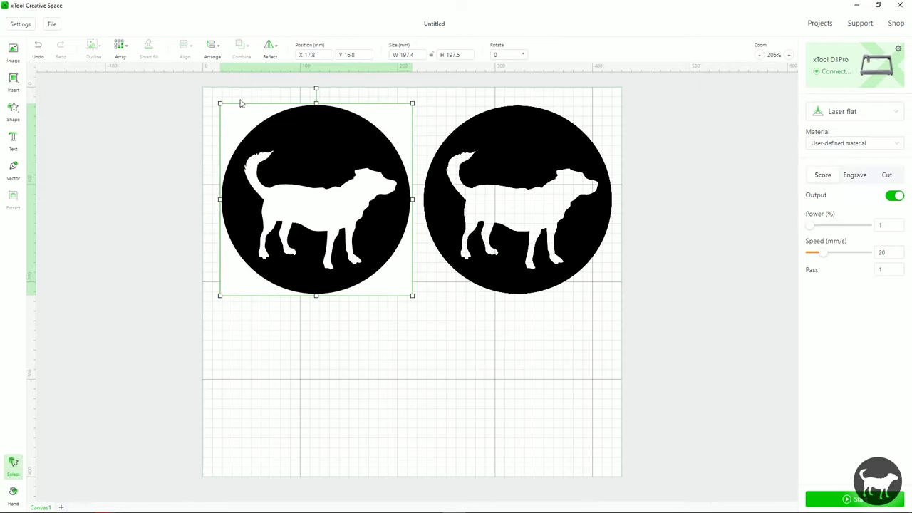
pyautogui.moveTo(238, 104); pyautogui.dragTo(301, 337)
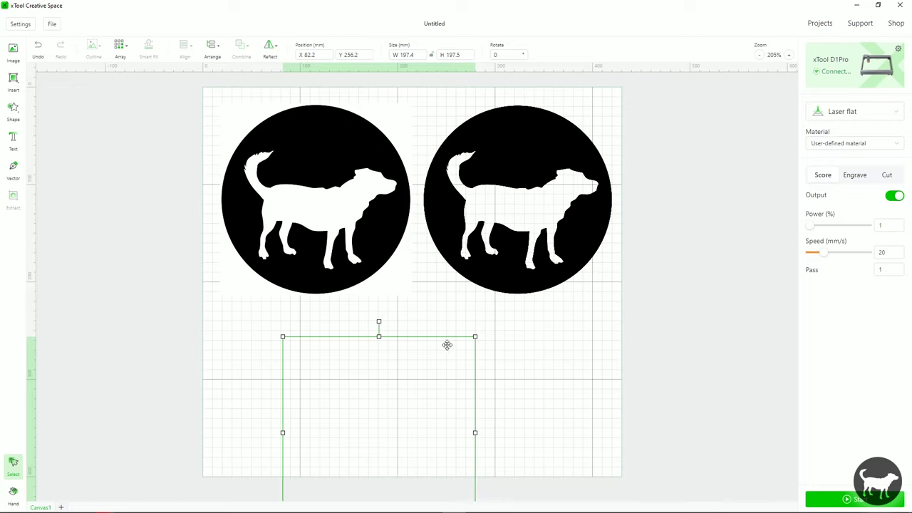
pyautogui.click(403, 340)
pyautogui.moveTo(403, 339); pyautogui.dragTo(341, 308)
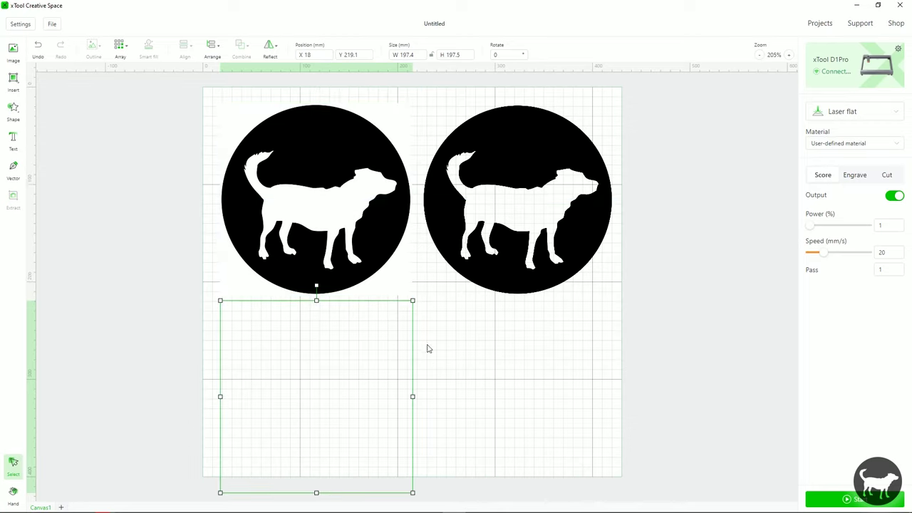
# Create an outline of the transparent dog logo with a 0 mm offset.
pyautogui.click(497, 165)
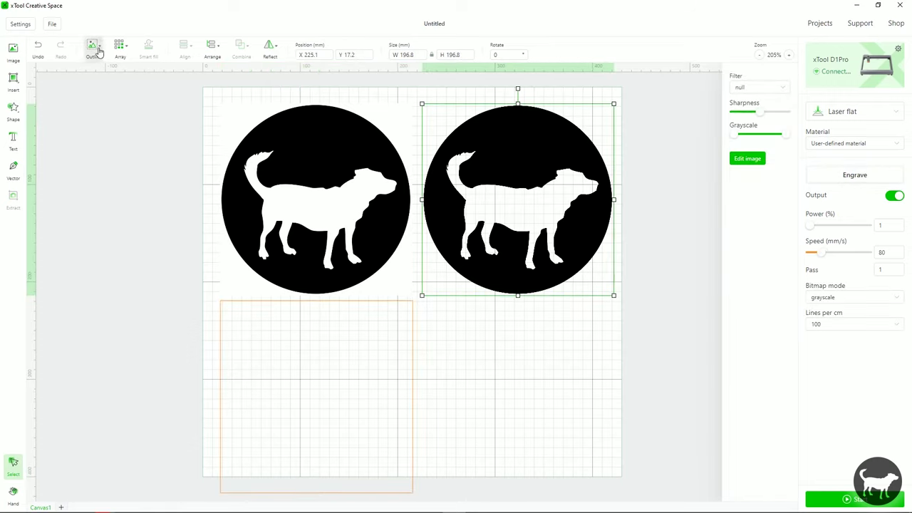
pyautogui.click(100, 52)
pyautogui.click(114, 78)
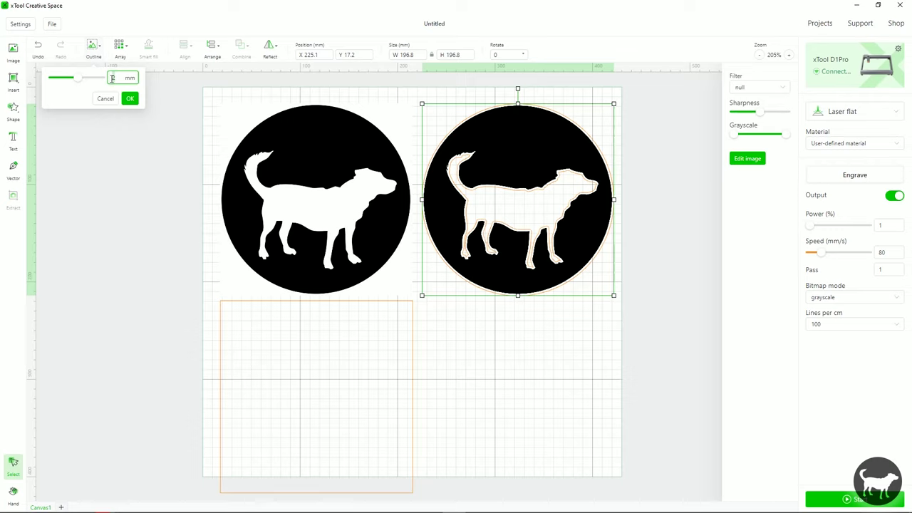
pyautogui.write('0')
pyautogui.click(130, 98)
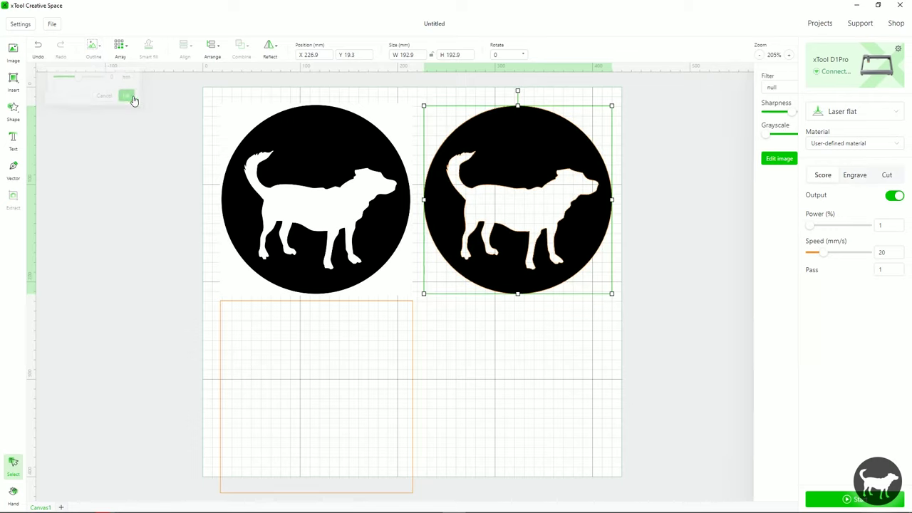
# Move the dog outline below the transparent logo and set its processing type to Engrave.
pyautogui.moveTo(519, 108); pyautogui.dragTo(535, 300)
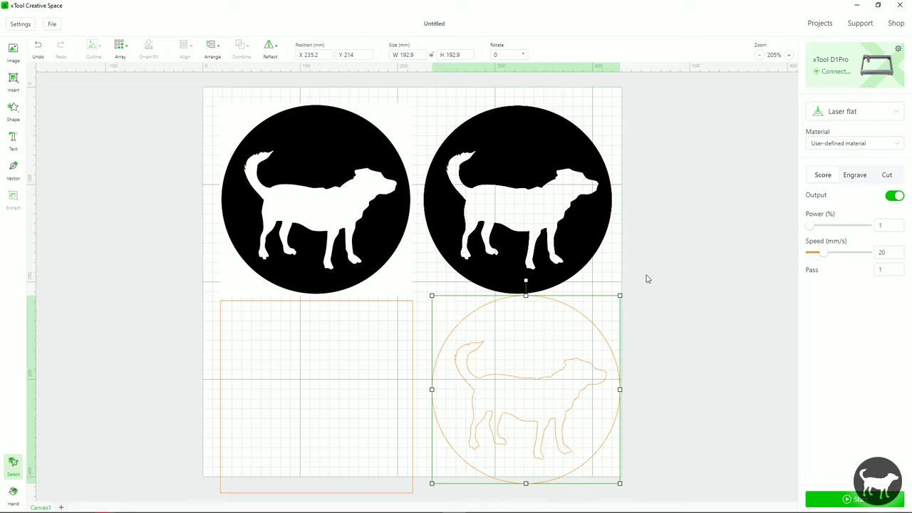
pyautogui.click(856, 177)
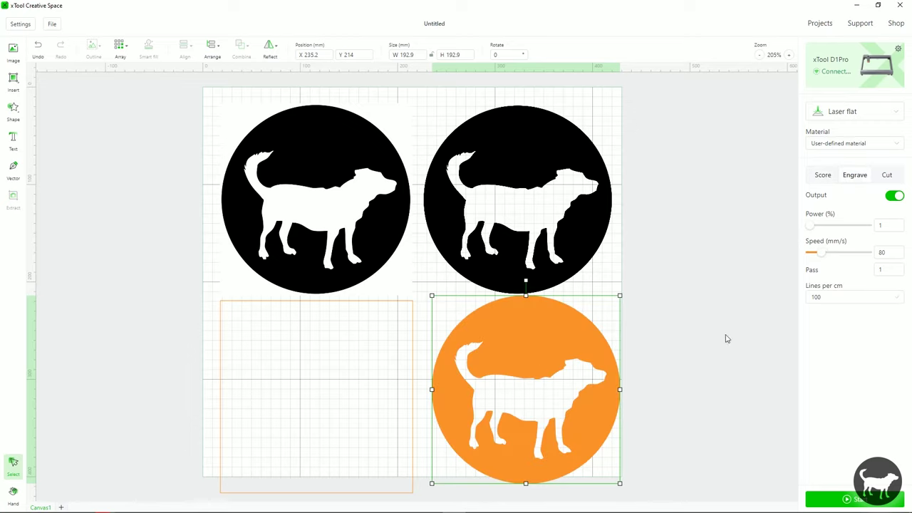
# Delete the square and dog outlines along with the transparent dog logo, leaving only the white-background logo.
pyautogui.moveTo(192, 328); pyautogui.dragTo(680, 495)
pyautogui.press('Delete')
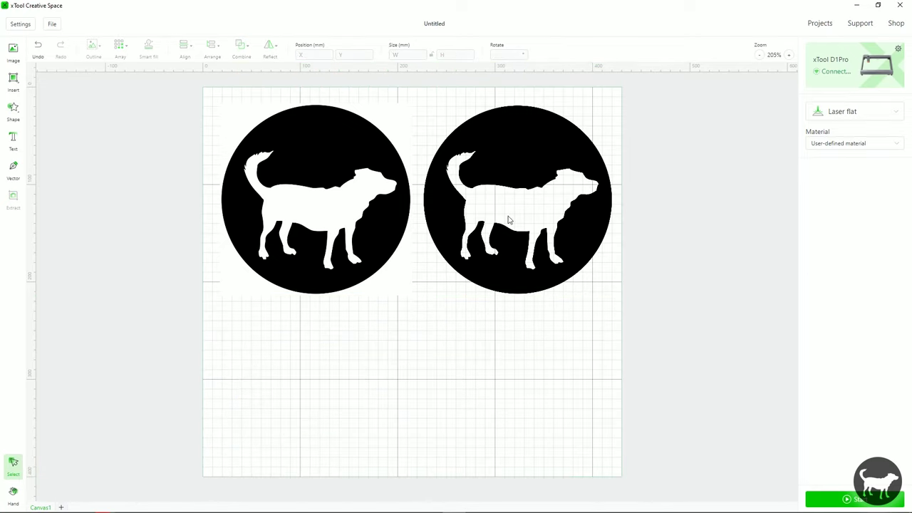
pyautogui.click(523, 155)
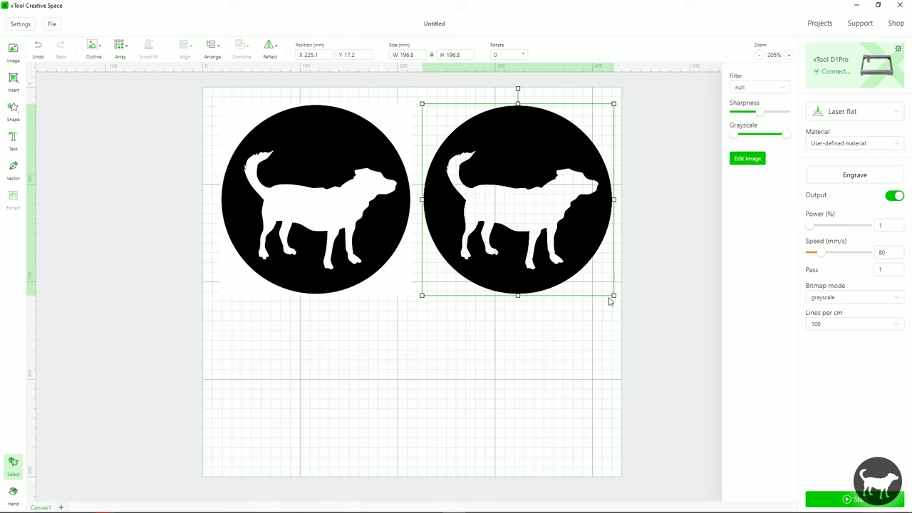
pyautogui.press('Delete')
# Move the white-background dog logo to about X 104.8, Y 68.7 mm and open it for image editing.
pyautogui.moveTo(344, 174); pyautogui.dragTo(429, 224)
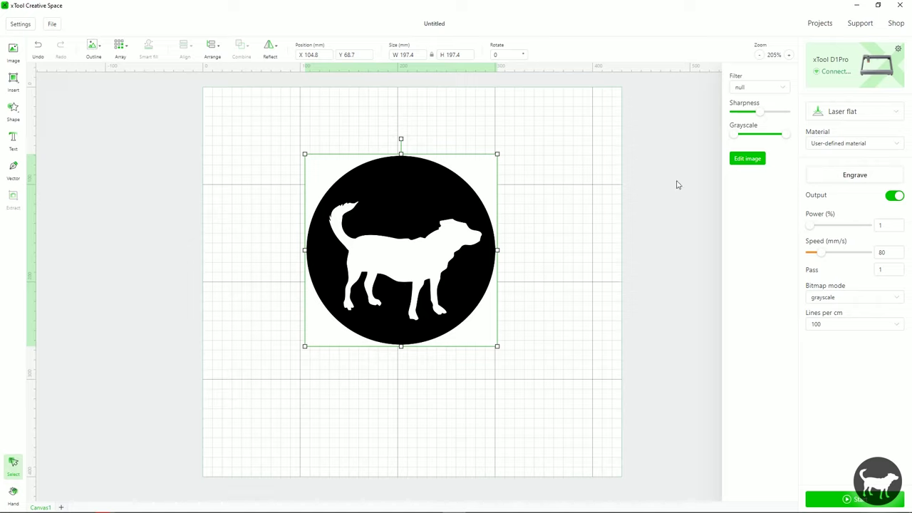
pyautogui.click(745, 159)
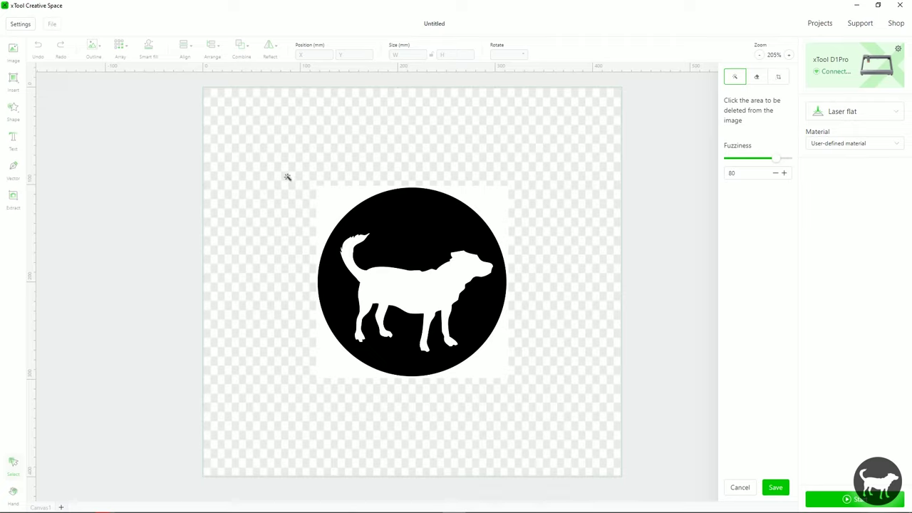
# Remove the logo's white areas with the magic wand at fuzziness 80 and erase a patch along the dog's belly with the size 20 eraser.
pyautogui.click(330, 201)
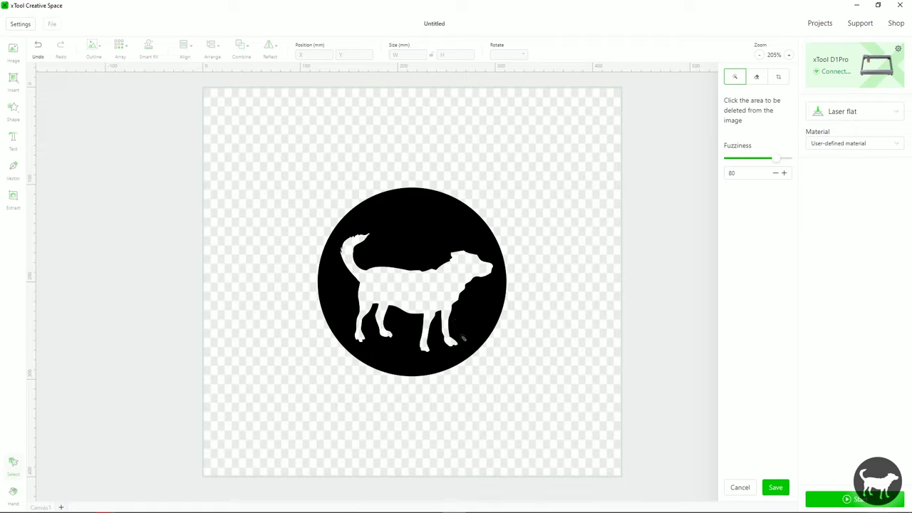
pyautogui.moveTo(777, 161)
pyautogui.click(754, 81)
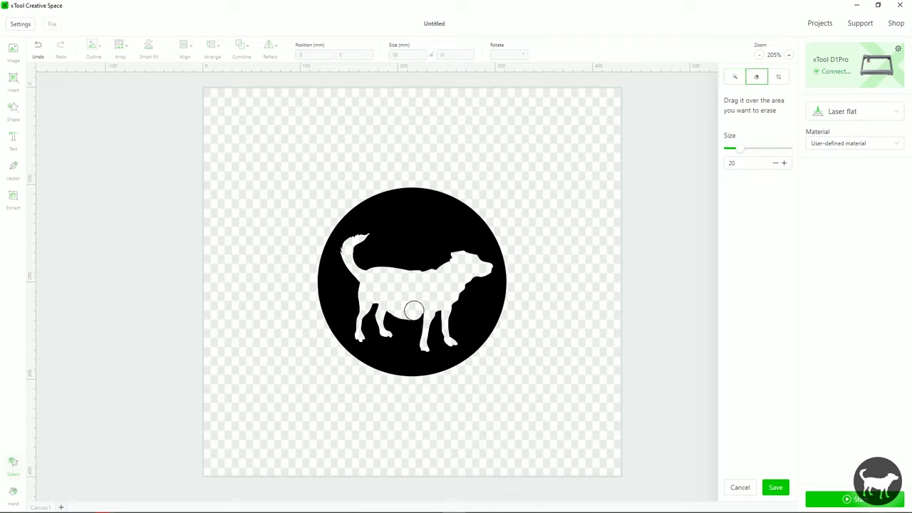
pyautogui.moveTo(415, 311)
pyautogui.mouseDown()
pyautogui.moveTo(391, 303)
pyautogui.moveTo(422, 312)
pyautogui.moveTo(387, 305)
pyautogui.moveTo(424, 315)
pyautogui.moveTo(385, 301)
pyautogui.moveTo(432, 318)
pyautogui.mouseUp()
# Crop the logo to a rectangle closely surrounding the dog, and undo the image edits.
pyautogui.click(779, 79)
pyautogui.moveTo(334, 226); pyautogui.dragTo(499, 370)
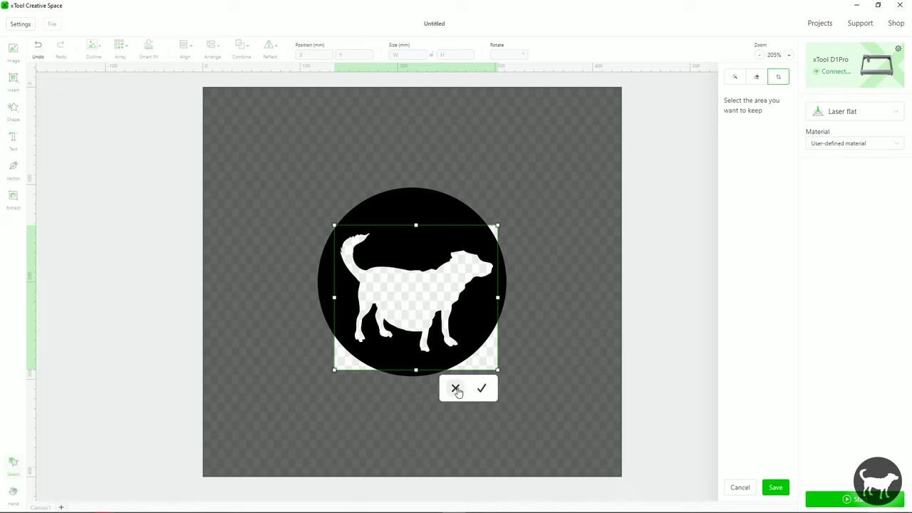
pyautogui.click(481, 390)
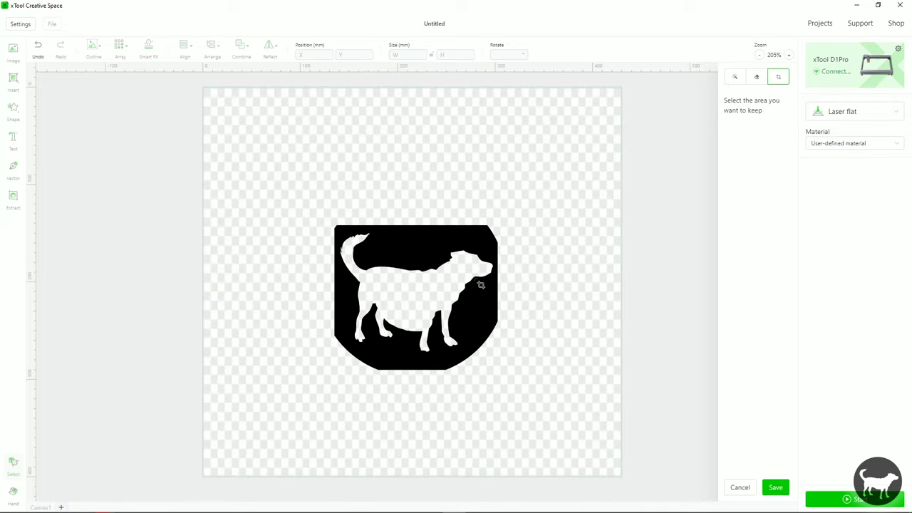
pyautogui.hotkey('ctrl', 'z')
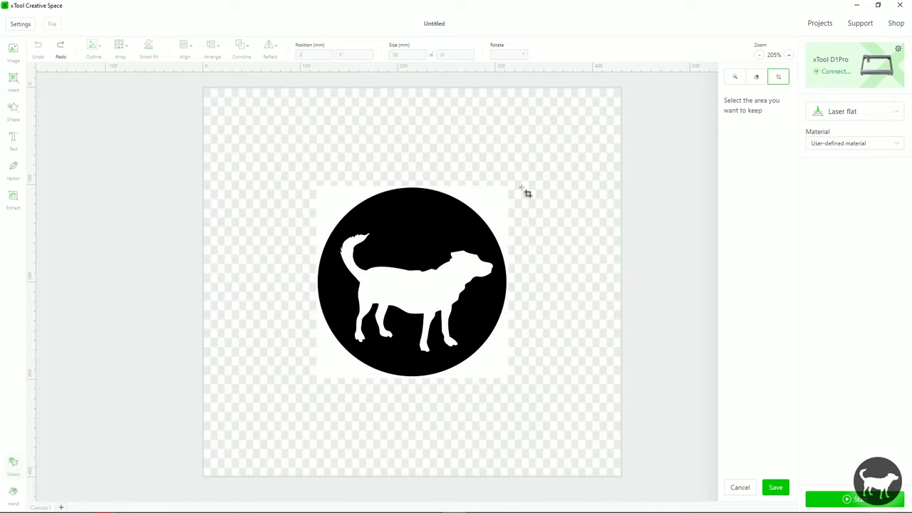
# Remove the white dog interior and outer background with the magic wand at fuzziness 80, and save the edited image.
pyautogui.click(735, 77)
pyautogui.click(395, 292)
pyautogui.click(342, 206)
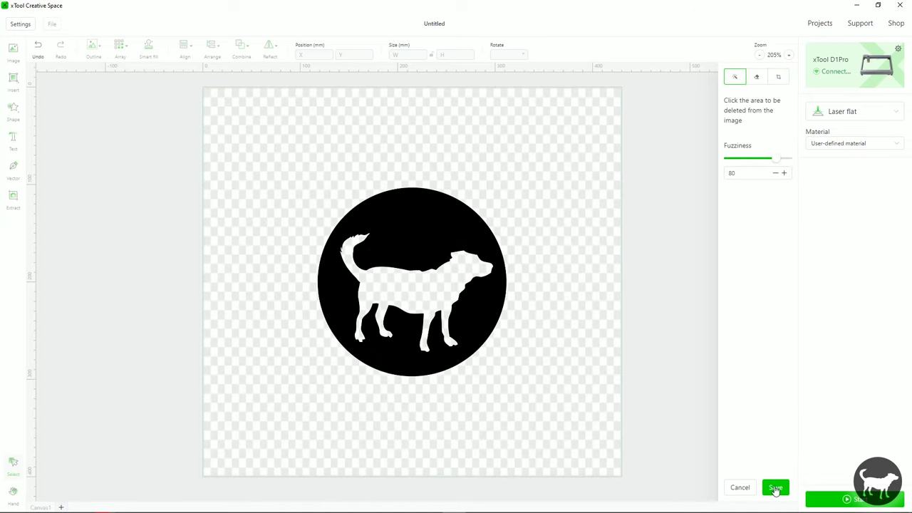
pyautogui.click(775, 489)
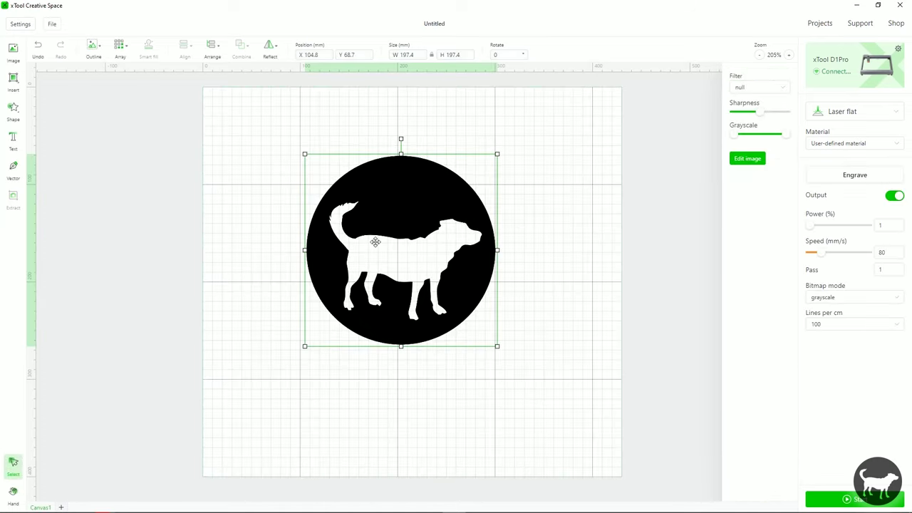
# Create an outline following the edges of the edited dog logo, and place the logo and outline side by side on the canvas.
pyautogui.click(93, 47)
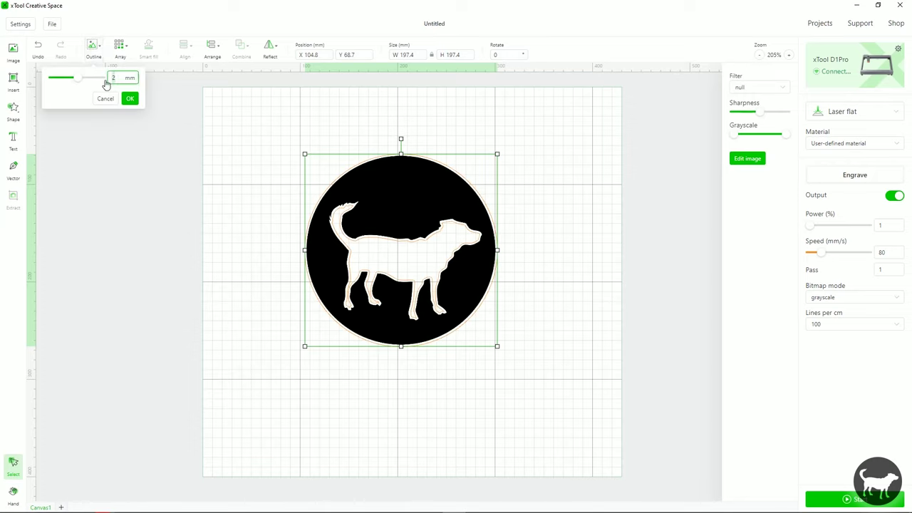
pyautogui.click(129, 98)
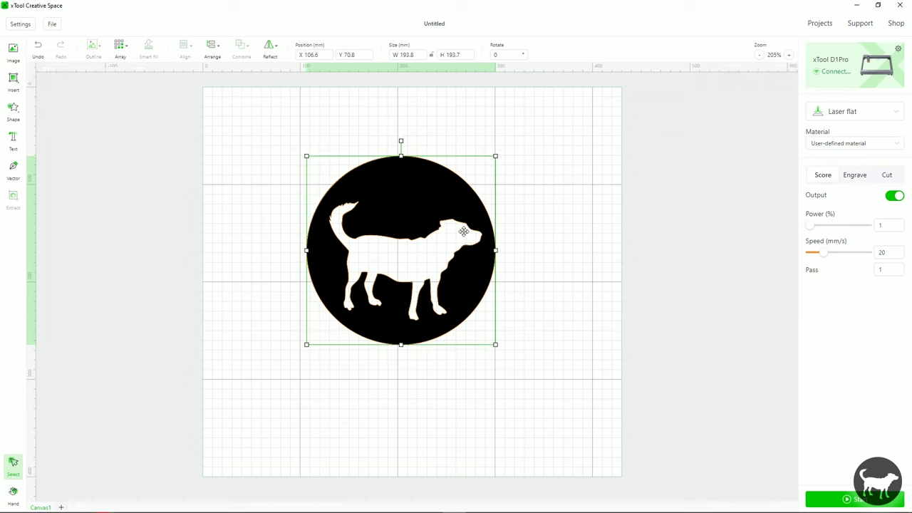
pyautogui.moveTo(399, 185); pyautogui.dragTo(575, 193)
pyautogui.moveTo(364, 206); pyautogui.dragTo(284, 196)
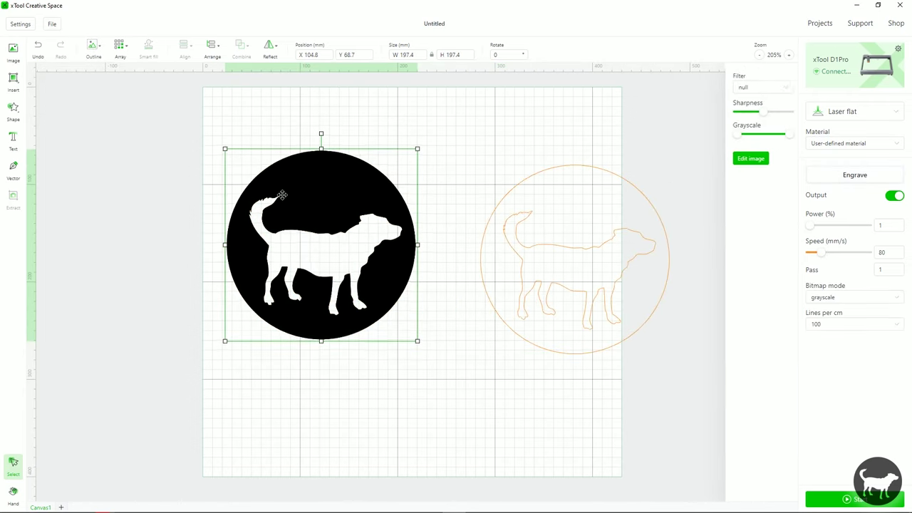
pyautogui.moveTo(476, 151); pyautogui.dragTo(704, 345)
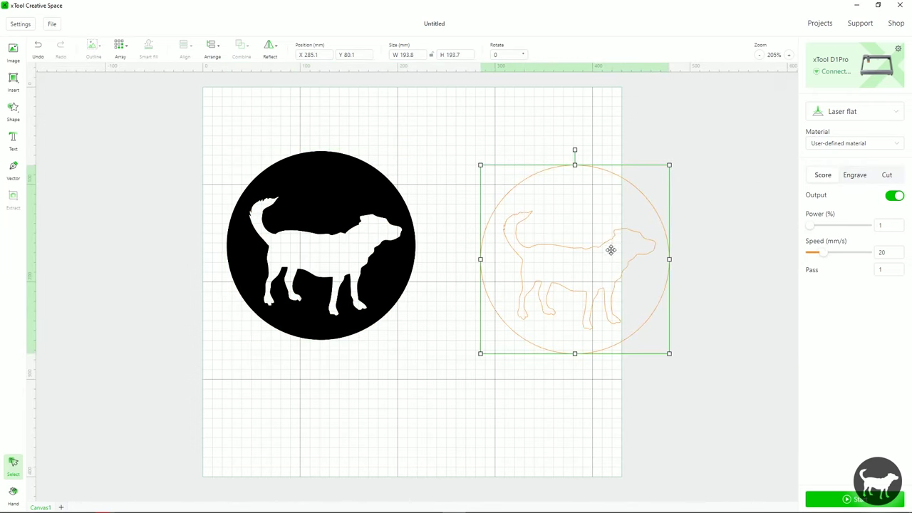
pyautogui.moveTo(605, 245); pyautogui.dragTo(552, 233)
# Compare the Engrave and Cut processing types on the dog outline, and set it back to Score.
pyautogui.click(855, 174)
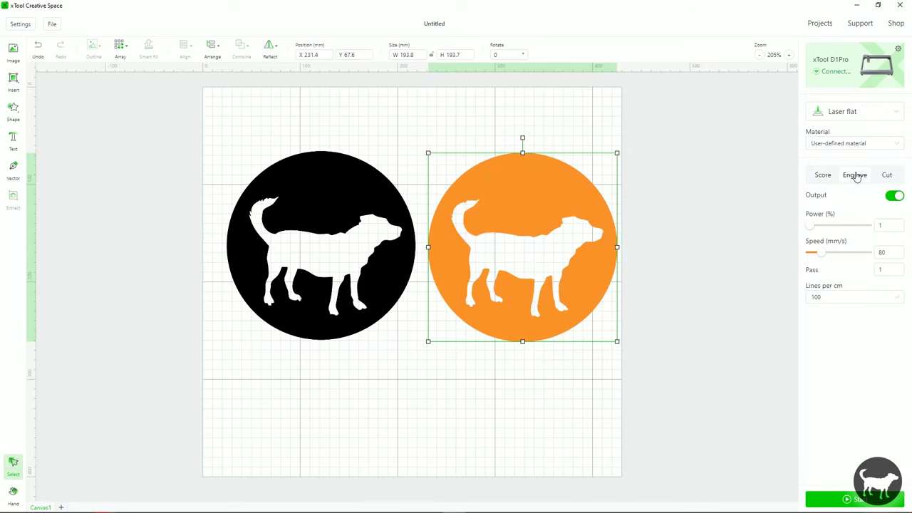
pyautogui.click(888, 176)
pyautogui.click(816, 176)
# Delete the dog outline and the remaining logo to clear the canvas.
pyautogui.click(450, 147)
pyautogui.moveTo(458, 149); pyautogui.dragTo(617, 338)
pyautogui.press('Delete')
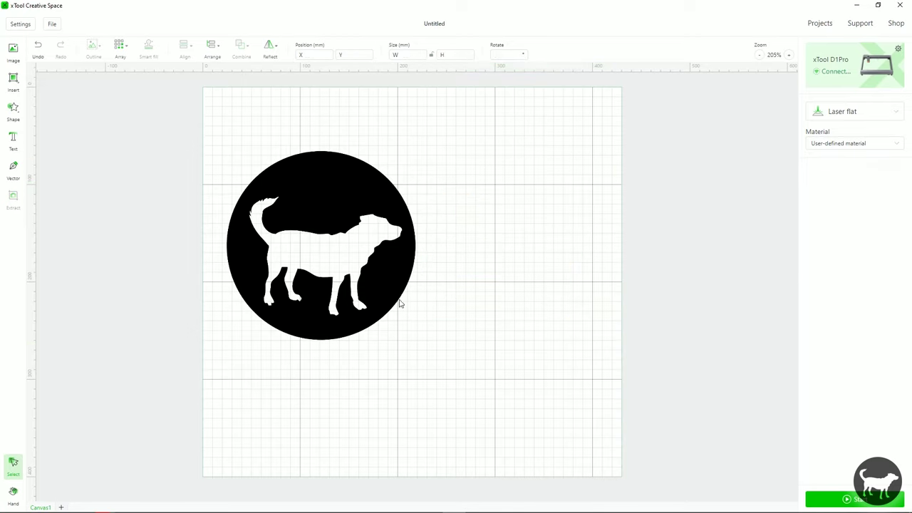
pyautogui.click(373, 204)
pyautogui.press('Delete')
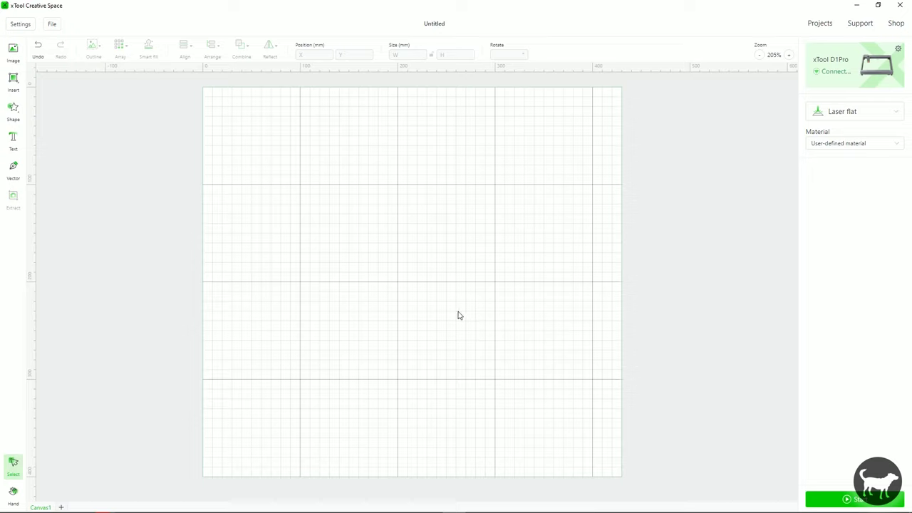
# Insert a nearly horizontal line about 259 mm long across the upper middle of the canvas.
pyautogui.click(13, 77)
pyautogui.click(17, 80)
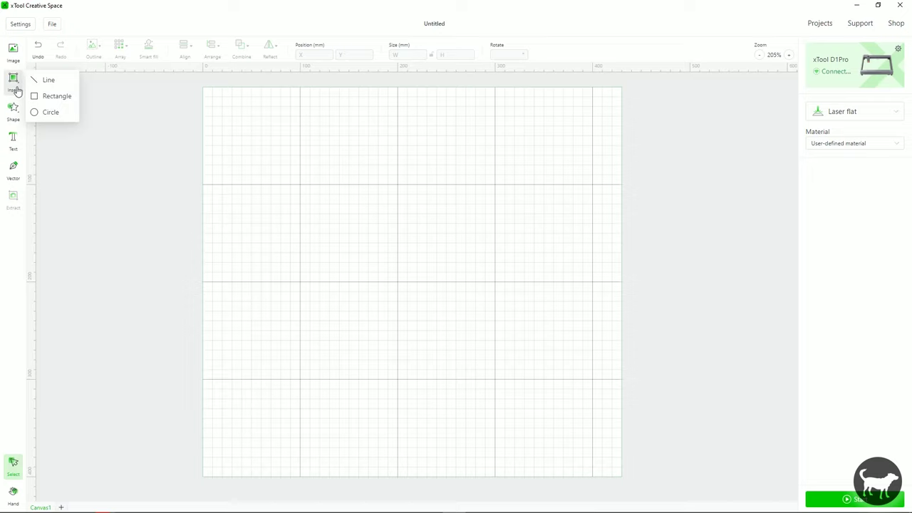
pyautogui.click(55, 80)
pyautogui.moveTo(264, 233); pyautogui.dragTo(508, 234)
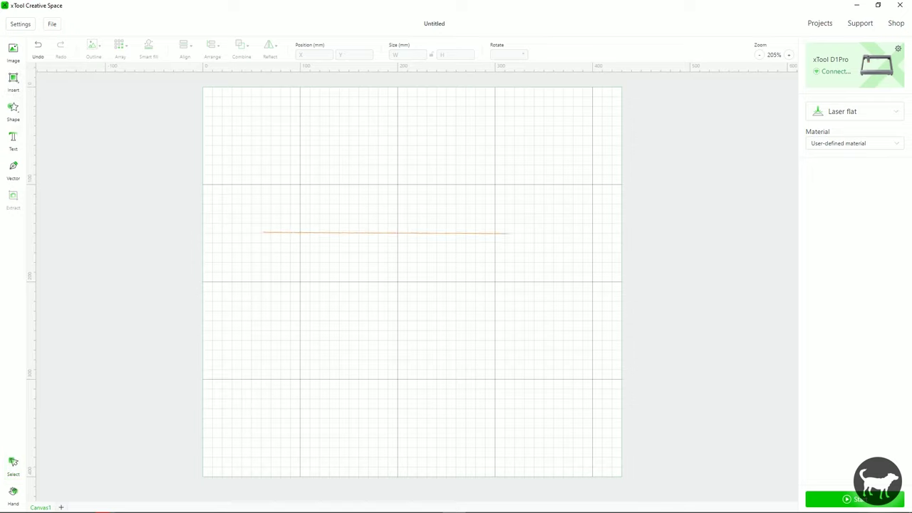
# Insert a rectangle just above the middle of the line.
pyautogui.click(16, 84)
pyautogui.click(53, 95)
pyautogui.moveTo(356, 138); pyautogui.dragTo(448, 214)
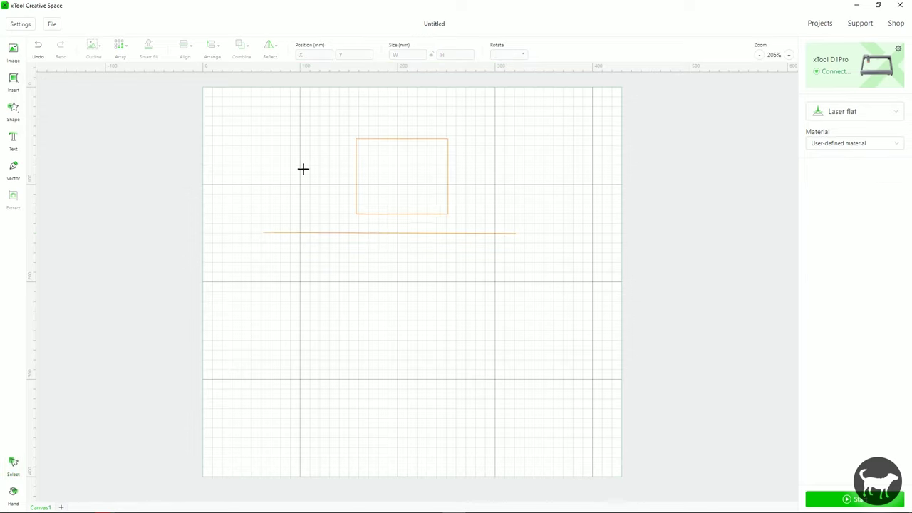
# Insert an ellipse about 70 mm wide and 60 mm high below the line's right part.
pyautogui.click(13, 79)
pyautogui.click(36, 109)
pyautogui.moveTo(457, 285); pyautogui.dragTo(525, 343)
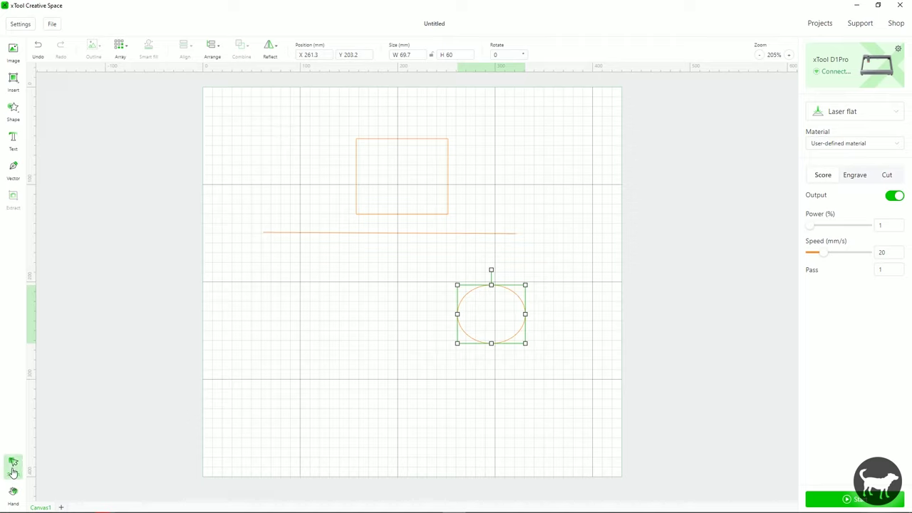
# Select the line and the rectangle individually with the Select tool, and clear the selection.
pyautogui.click(363, 234)
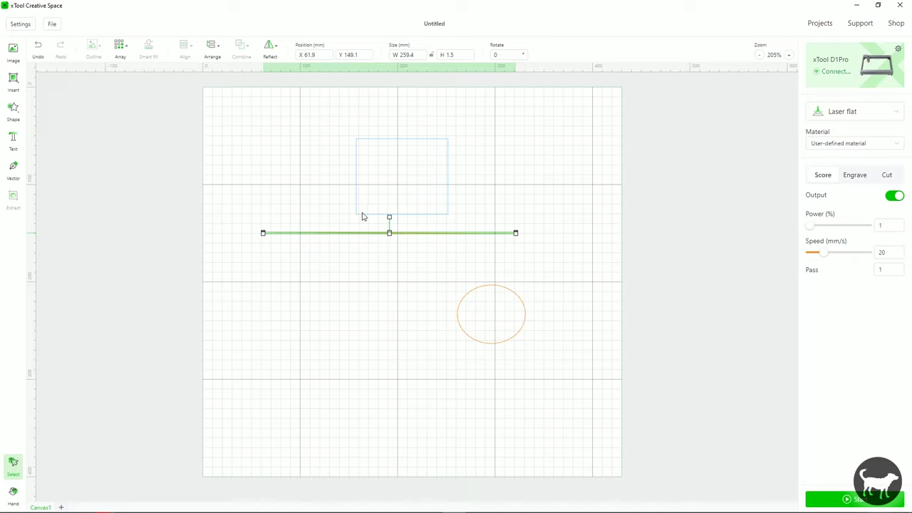
pyautogui.click(363, 215)
pyautogui.click(369, 233)
pyautogui.click(336, 320)
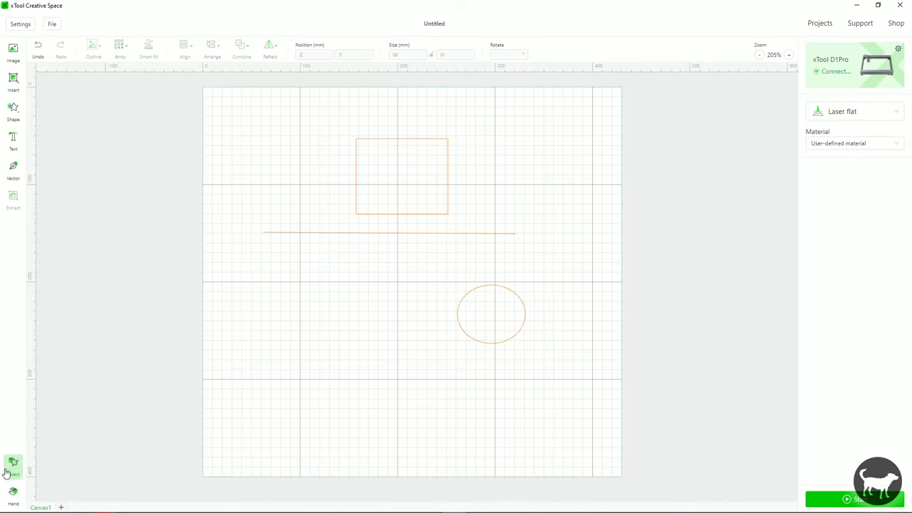
# Pan the canvas with the Hand tool, and zoom the view out and in, finishing at 230%.
pyautogui.click(13, 493)
pyautogui.moveTo(412, 282); pyautogui.dragTo(448, 290)
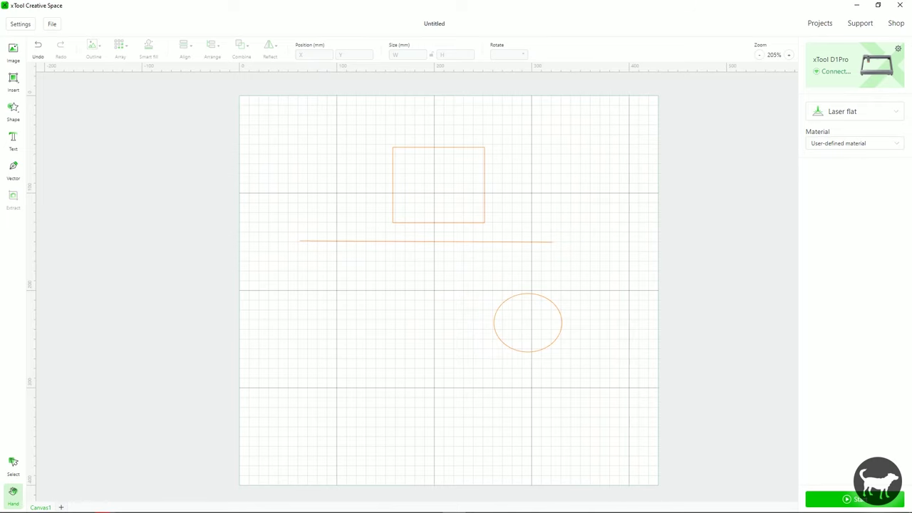
pyautogui.click(760, 54)
pyautogui.click(760, 55)
pyautogui.click(789, 57)
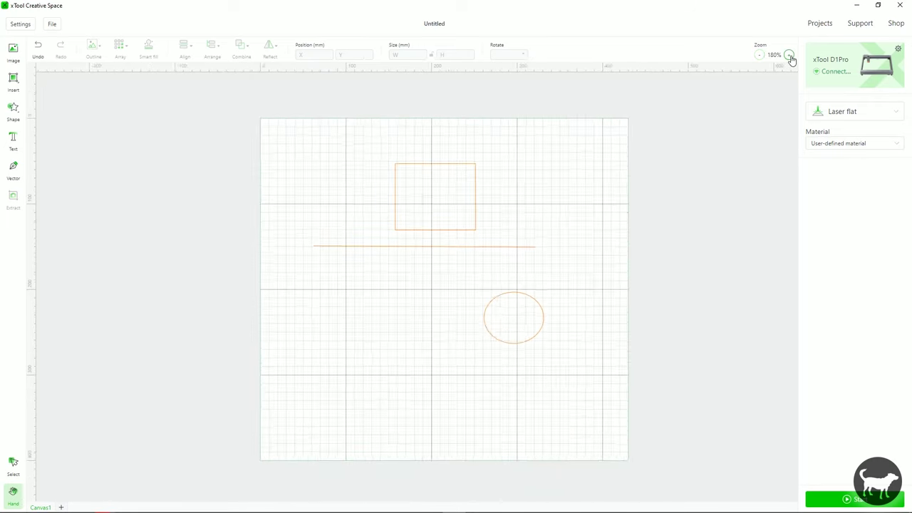
pyautogui.click(789, 57)
pyautogui.click(789, 57)
pyautogui.click(789, 57)
pyautogui.click(790, 57)
pyautogui.click(789, 57)
pyautogui.click(770, 57)
pyautogui.click(760, 55)
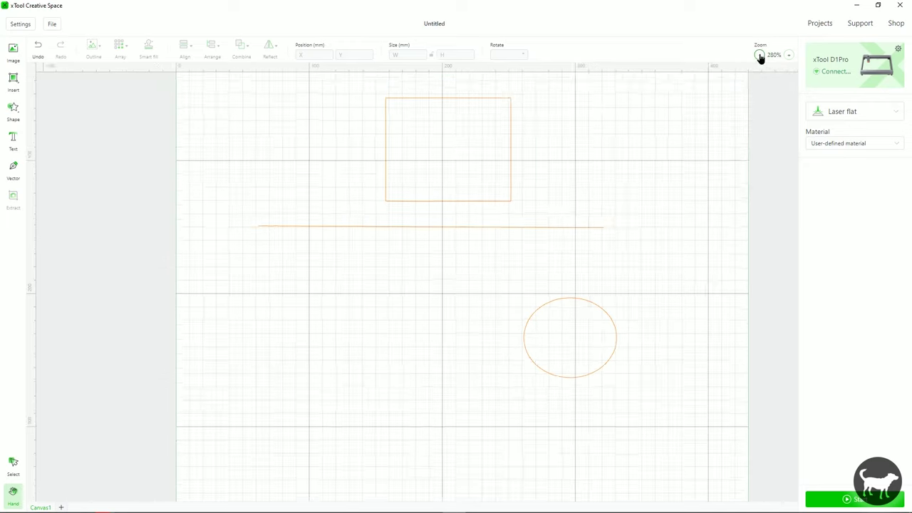
pyautogui.click(760, 55)
pyautogui.click(760, 54)
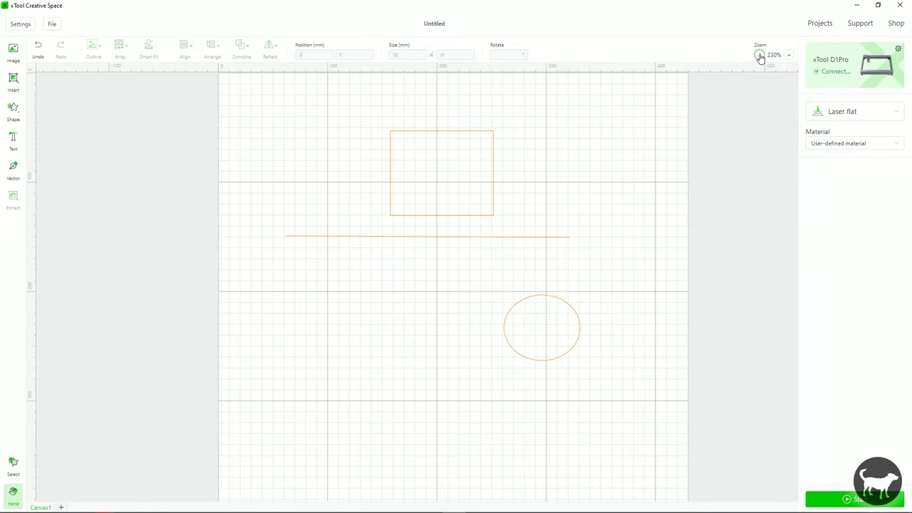
pyautogui.click(760, 57)
pyautogui.click(760, 56)
pyautogui.click(760, 57)
pyautogui.scroll(2, 759, 57)
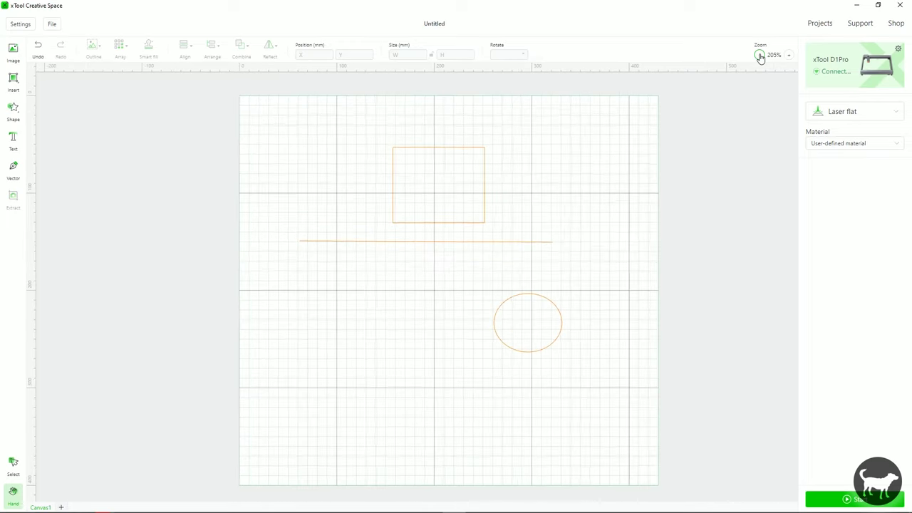
pyautogui.scroll(5, 760, 56)
pyautogui.scroll(-4, 760, 56)
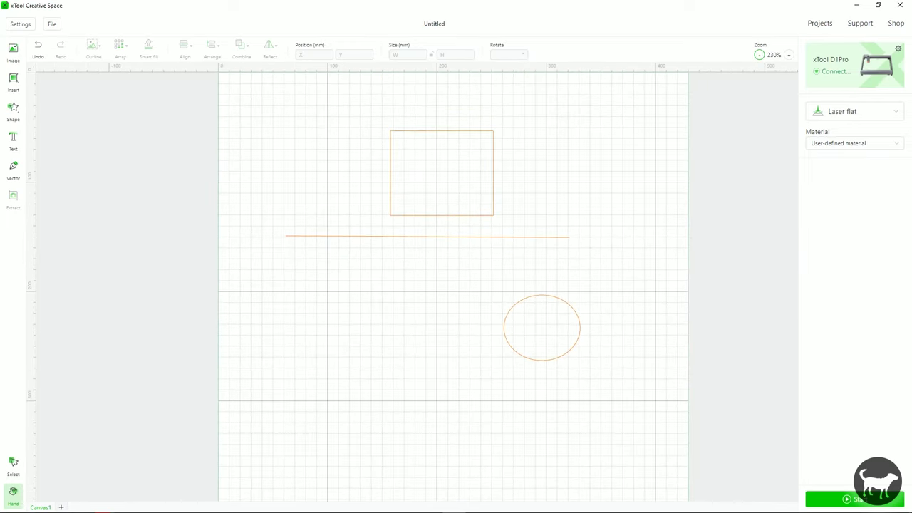
# Return to the Select tool and pan the view horizontally and vertically around the drawn shapes.
pyautogui.click(17, 470)
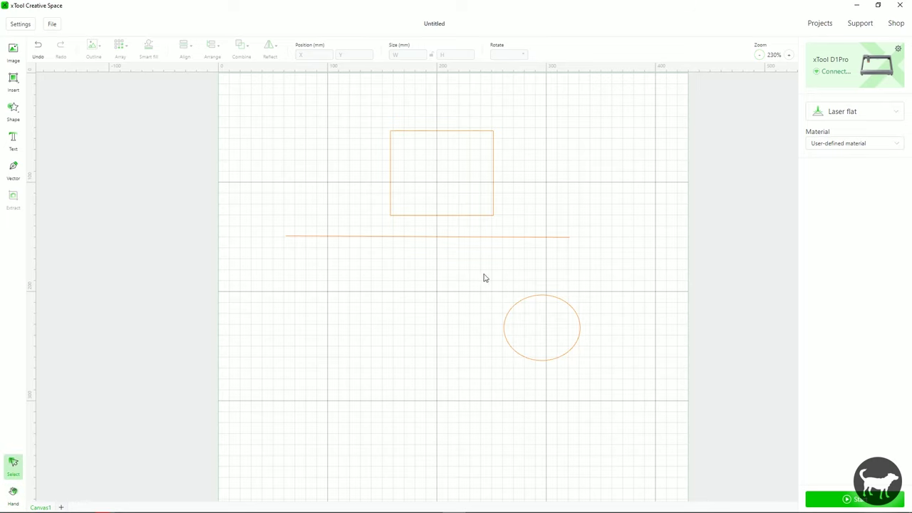
pyautogui.hscroll(5, 467, 291)
pyautogui.scroll(2, 467, 292)
pyautogui.hscroll(-5, 467, 292)
pyautogui.scroll(-1, 467, 291)
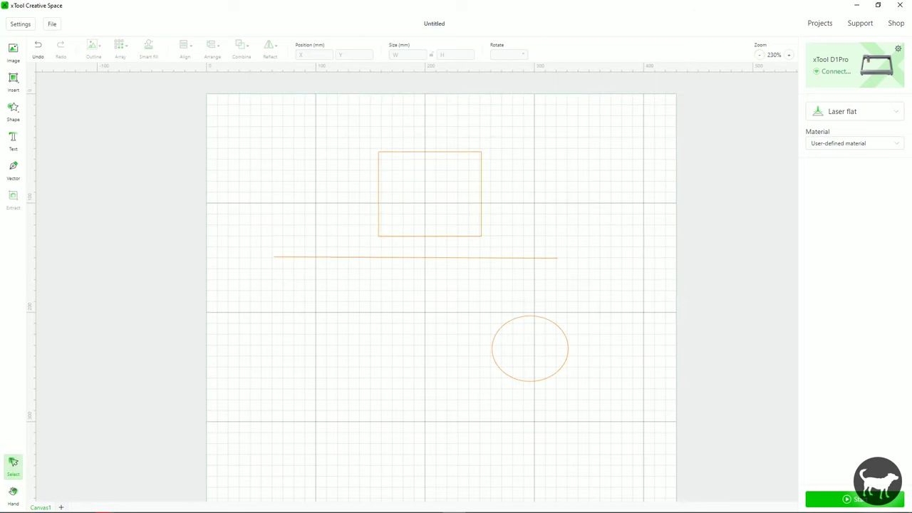
pyautogui.hscroll(5, 528, 273)
pyautogui.scroll(-1, 528, 273)
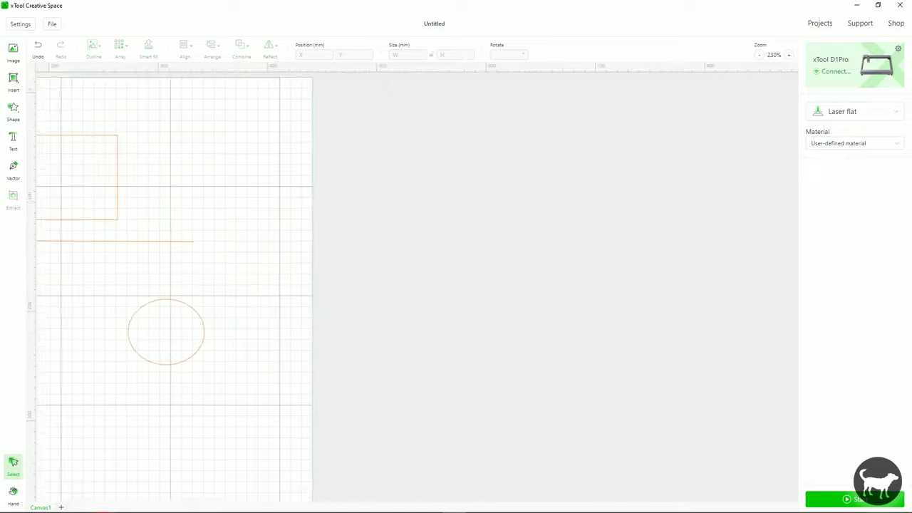
pyautogui.hscroll(-6, 527, 273)
pyautogui.hscroll(4, 528, 273)
pyautogui.scroll(2, 528, 273)
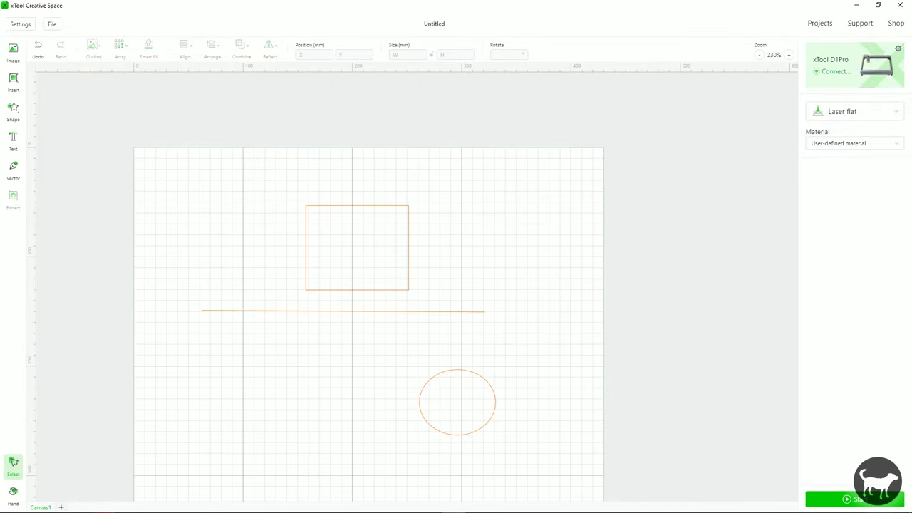
pyautogui.scroll(-3, 528, 273)
pyautogui.hscroll(-2, 527, 273)
pyautogui.scroll(1, 527, 273)
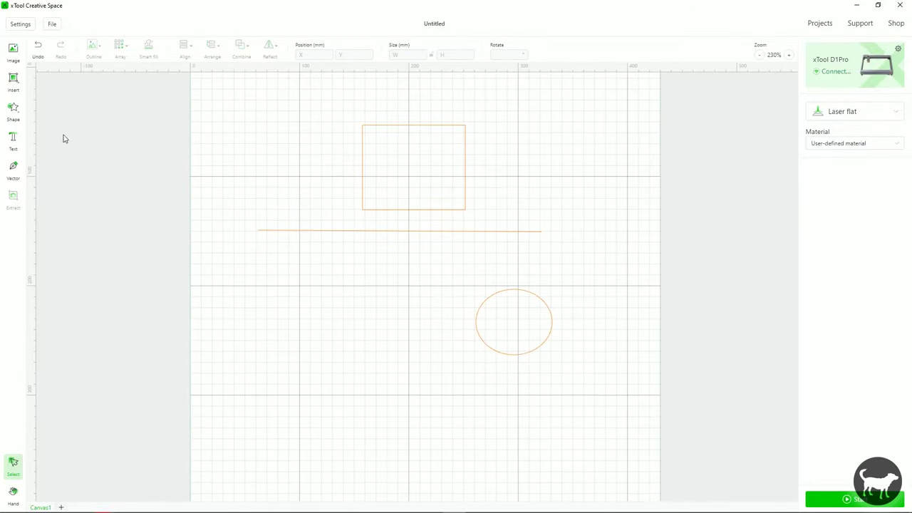
# Scale the rectangle, line and ellipse down together to about 175 mm by 123 mm, and delete all three.
pyautogui.moveTo(237, 102); pyautogui.dragTo(622, 440)
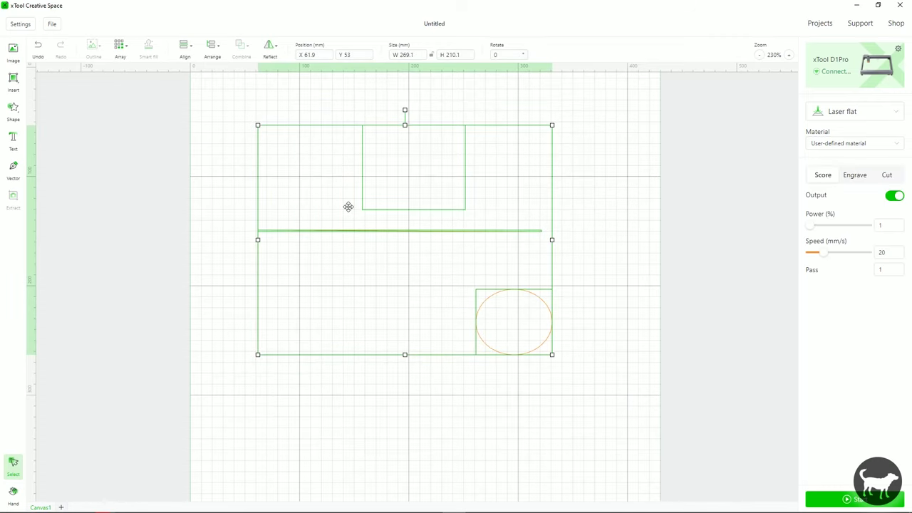
pyautogui.moveTo(300, 168); pyautogui.dragTo(359, 219)
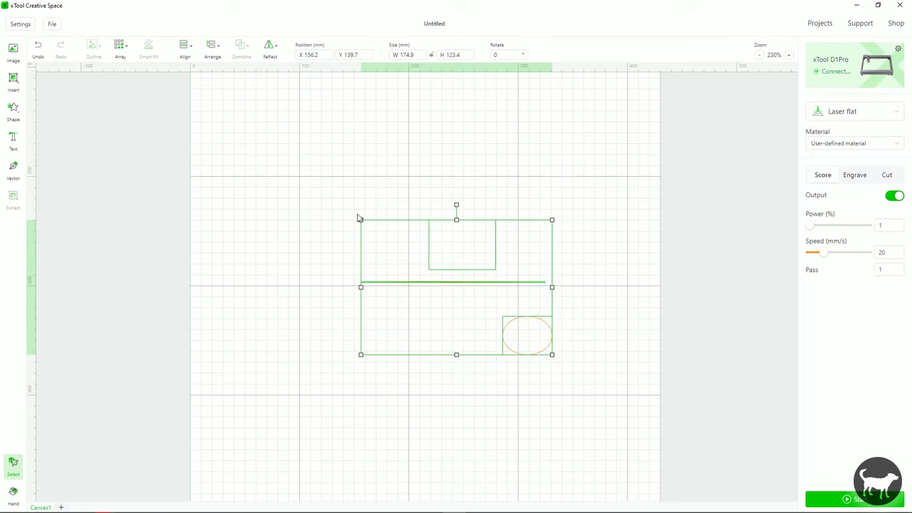
pyautogui.press('Delete')
# Insert a gear with puzzle-style spokes from the shape library and enlarge it proportionally to about 245 mm wide.
pyautogui.click(12, 110)
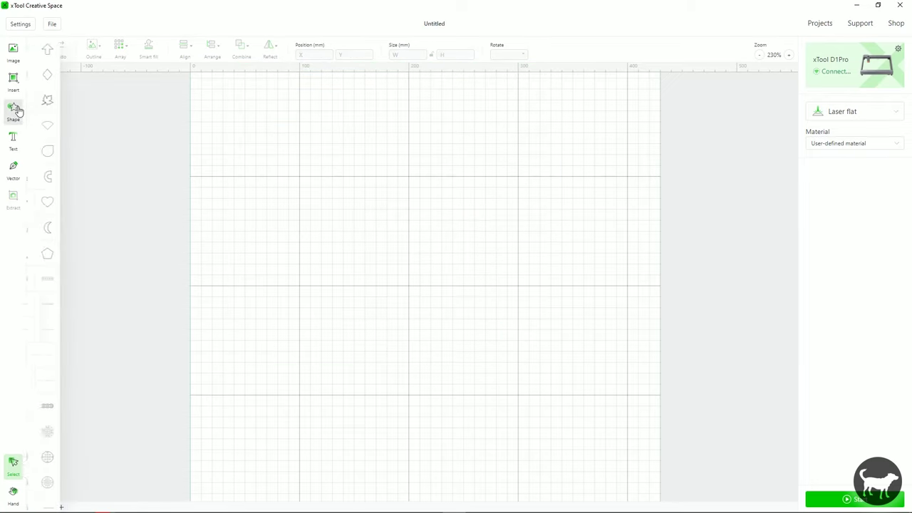
pyautogui.scroll(-3, 88, 281)
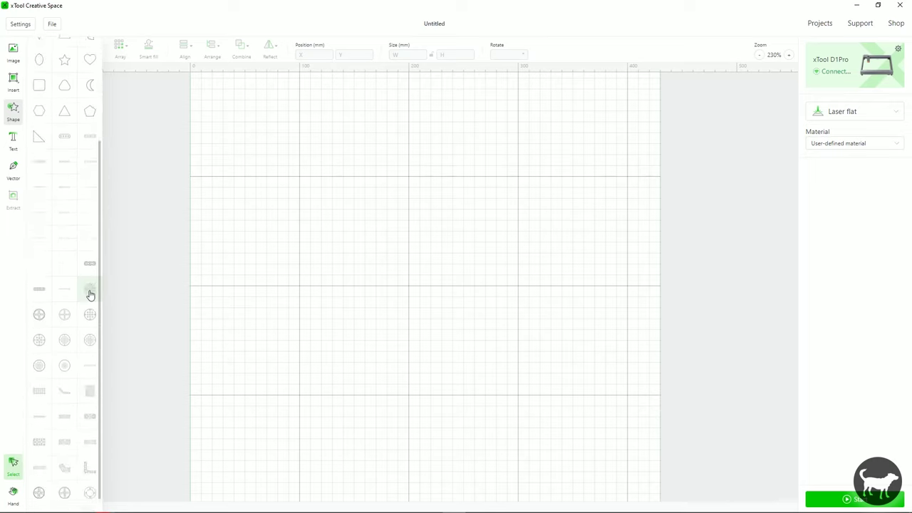
pyautogui.click(38, 475)
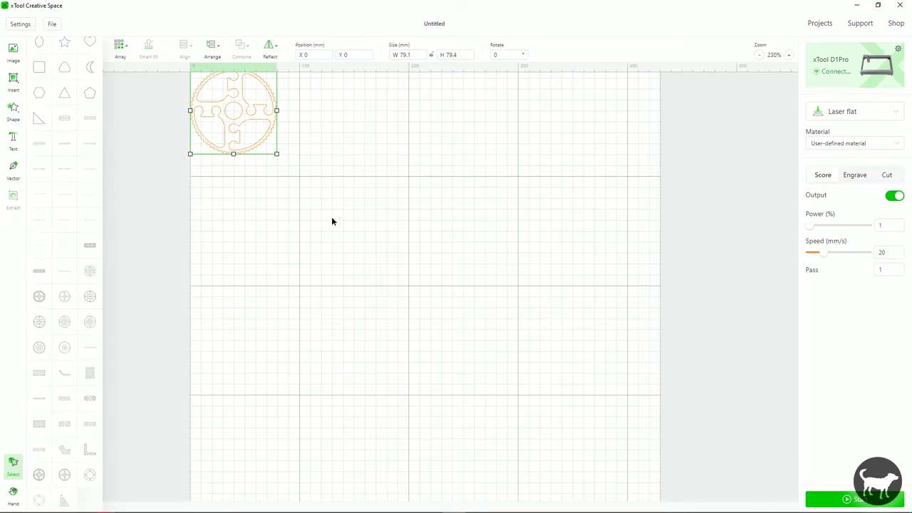
pyautogui.click(432, 55)
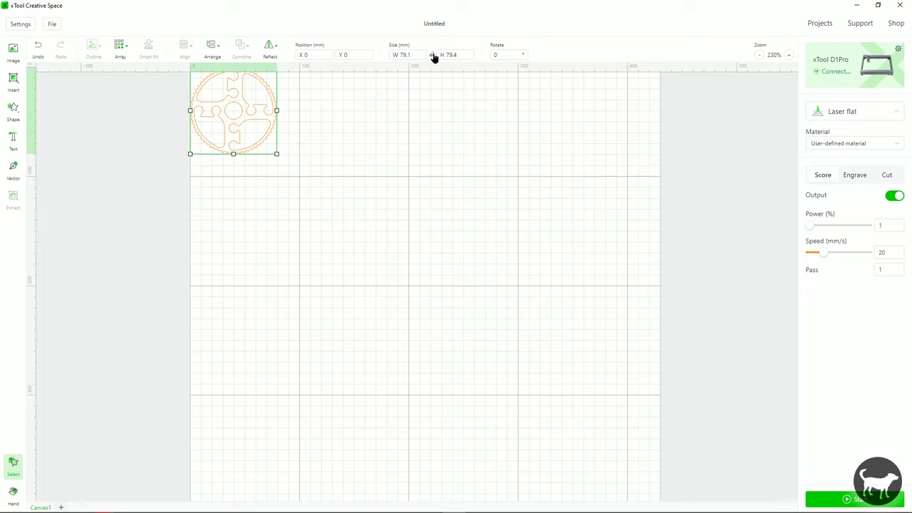
pyautogui.moveTo(278, 155); pyautogui.dragTo(458, 336)
# Switch the gear's processing type between Engrave and Cut, finishing on Engrave, and delete the gear.
pyautogui.click(856, 179)
pyautogui.click(887, 177)
pyautogui.click(855, 177)
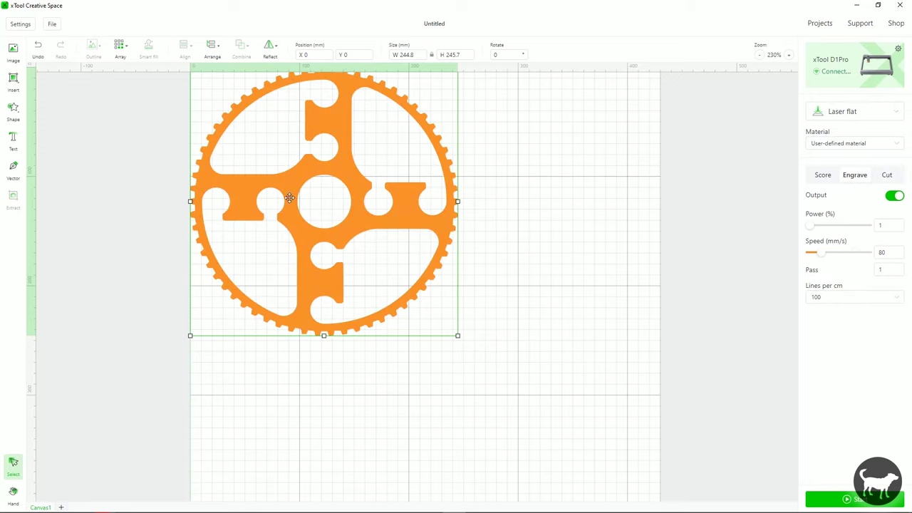
pyautogui.press('Delete')
# Add the text HELLO in the middle of the work area, enlarge it to about 210 mm wide, and delete it.
pyautogui.click(15, 144)
pyautogui.click(352, 219)
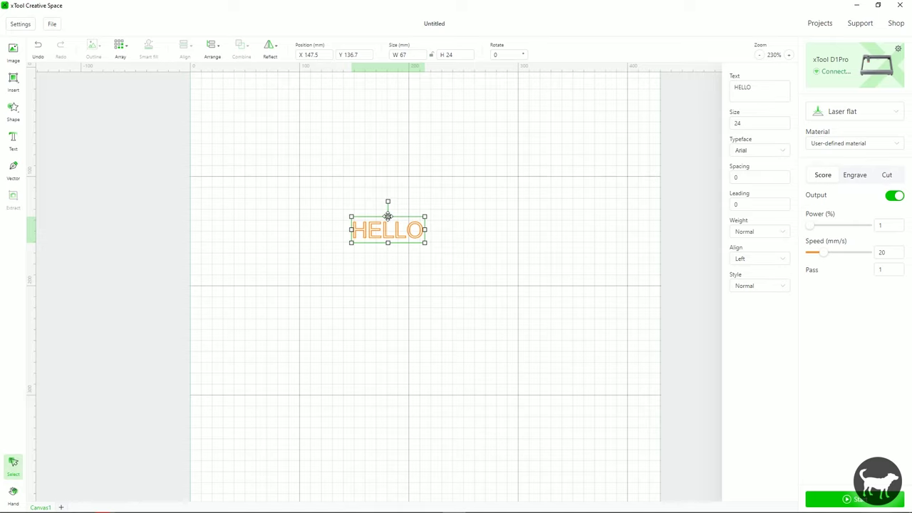
pyautogui.moveTo(425, 244); pyautogui.dragTo(580, 293)
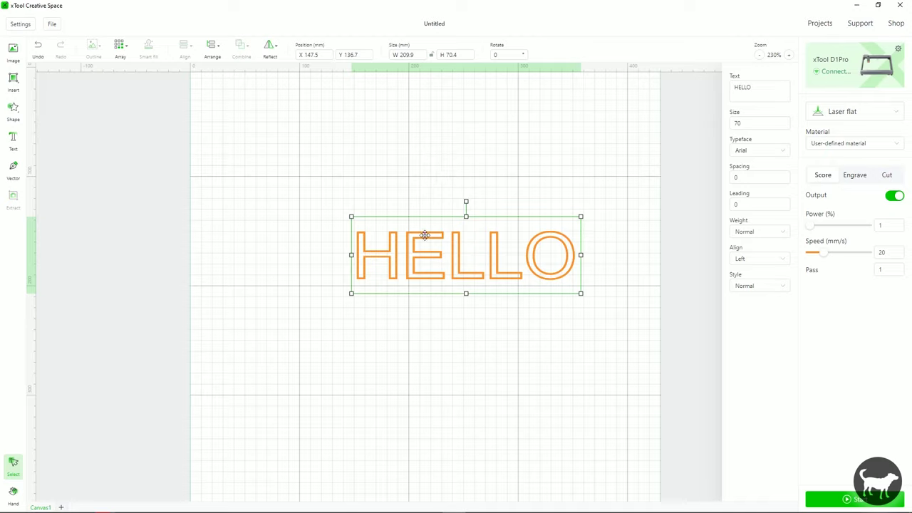
pyautogui.press('Delete')
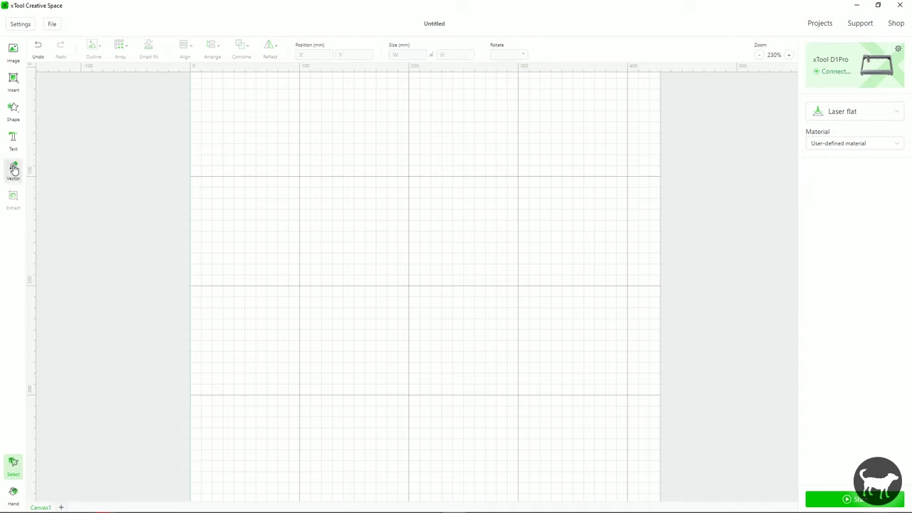
# Draw a closed six-point polygon about 242 mm wide and 210 mm high with the Vector tool.
pyautogui.click(13, 169)
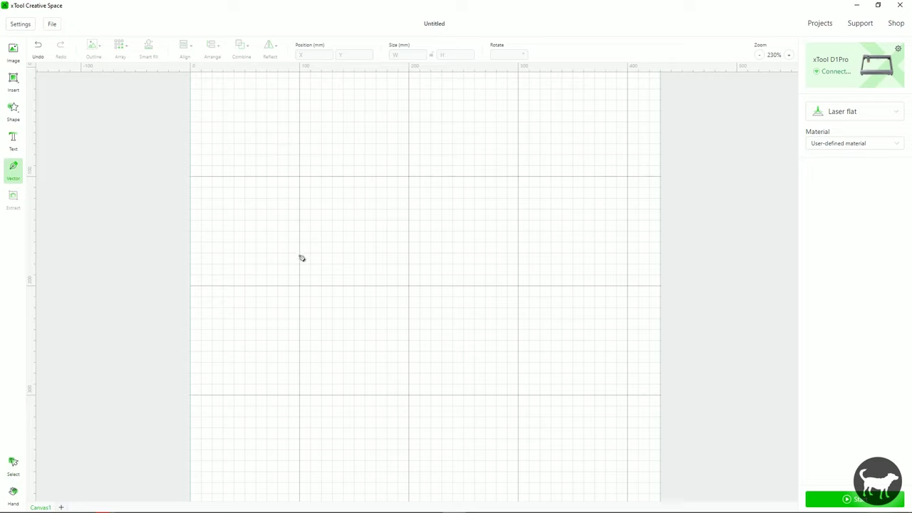
pyautogui.click(299, 285)
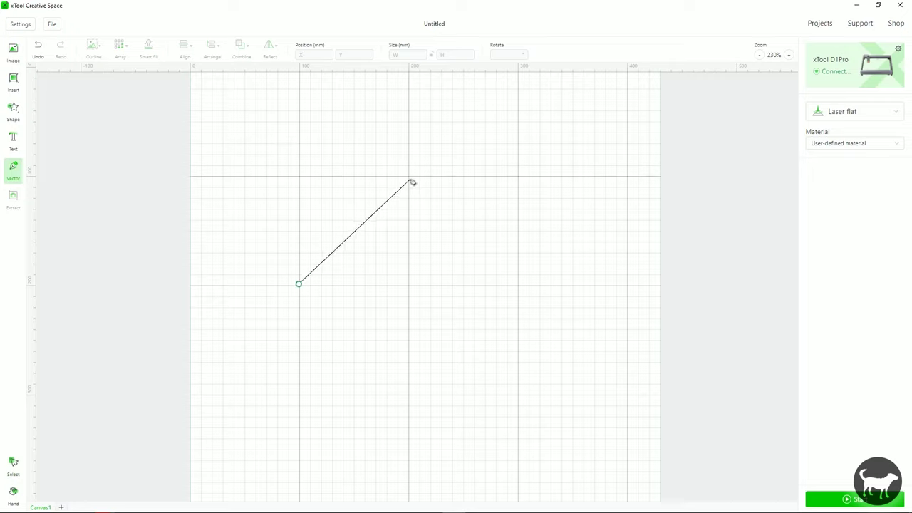
pyautogui.click(408, 177)
pyautogui.click(524, 203)
pyautogui.click(506, 287)
pyautogui.click(558, 361)
pyautogui.click(295, 405)
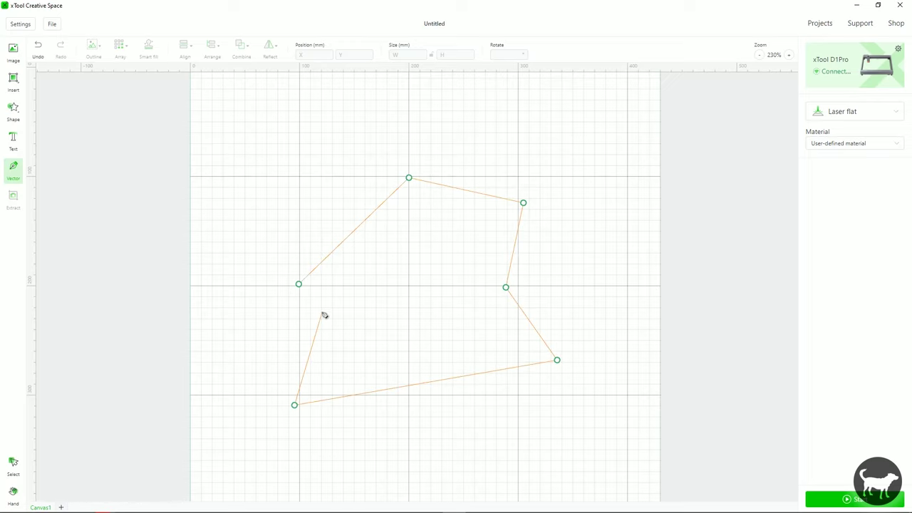
pyautogui.click(299, 285)
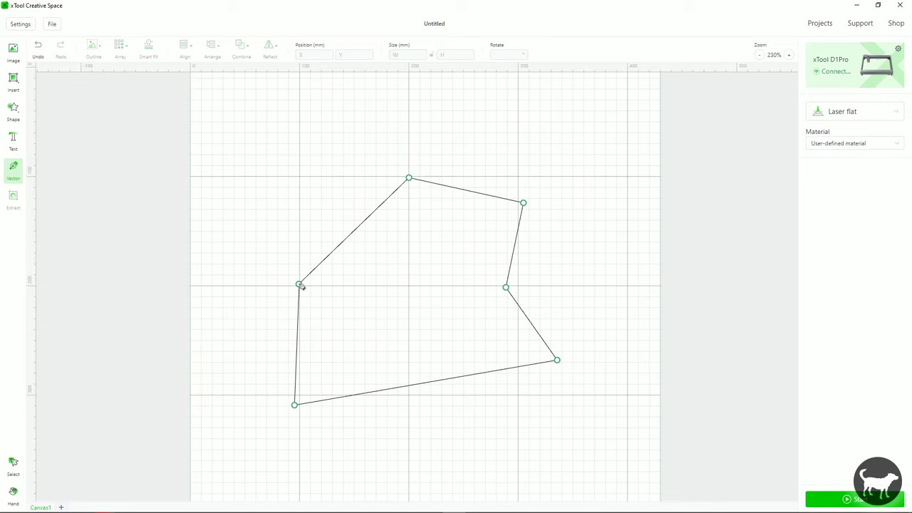
pyautogui.press('Escape')
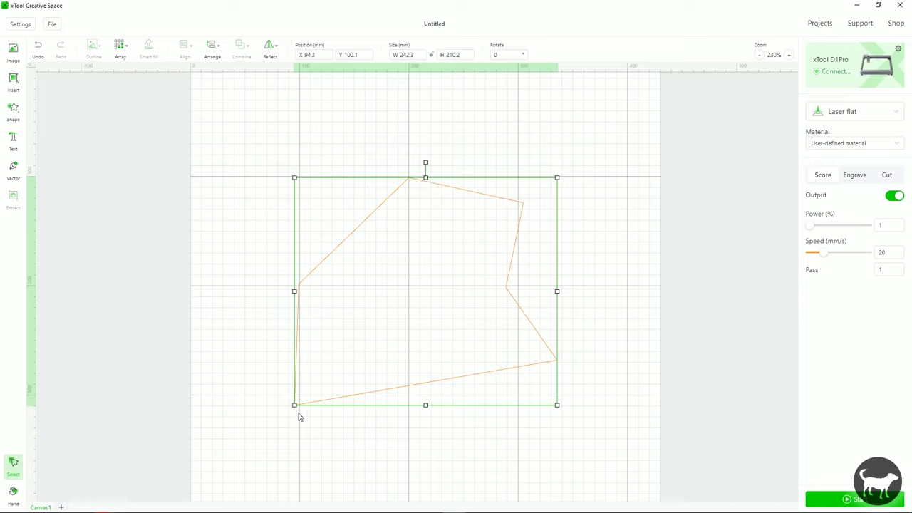
# Reopen the polygon for node editing, nudge its upper-right node, and move the inner node of the right edge up and inward.
pyautogui.click(613, 228)
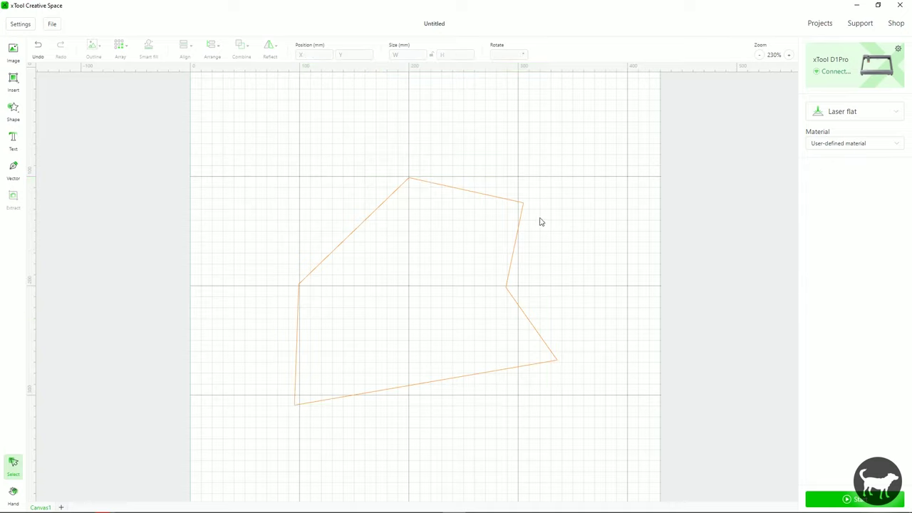
pyautogui.doubleClick(522, 209)
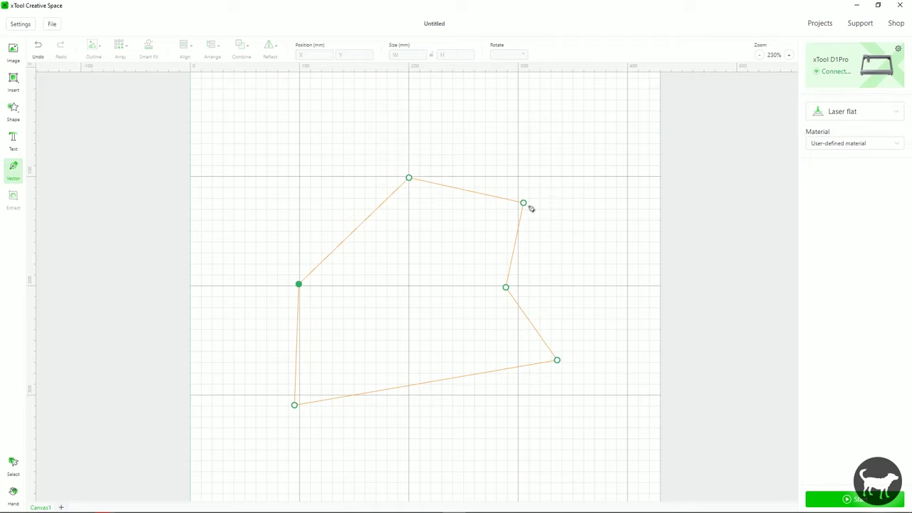
pyautogui.moveTo(524, 205)
pyautogui.mouseDown()
pyautogui.moveTo(474, 218)
pyautogui.moveTo(523, 202)
pyautogui.mouseUp()
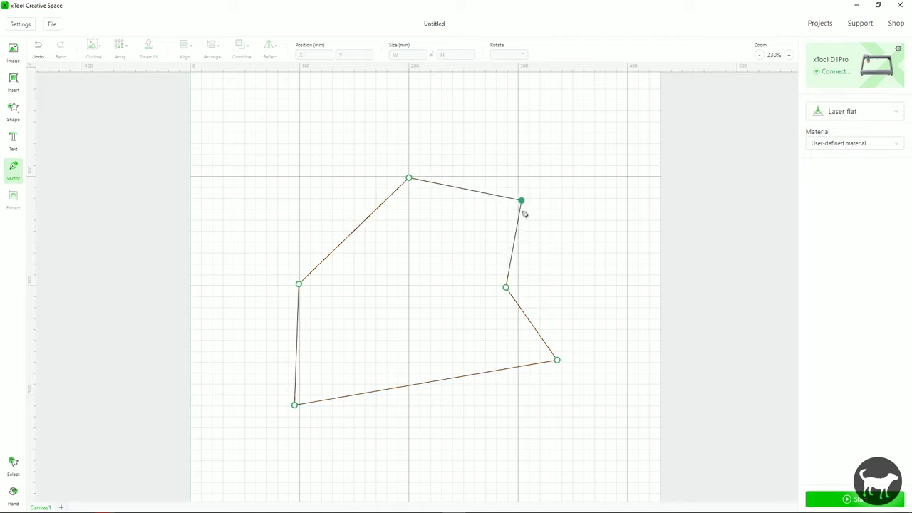
pyautogui.moveTo(506, 288)
pyautogui.mouseDown()
pyautogui.moveTo(472, 261)
pyautogui.moveTo(495, 276)
pyautogui.mouseUp()
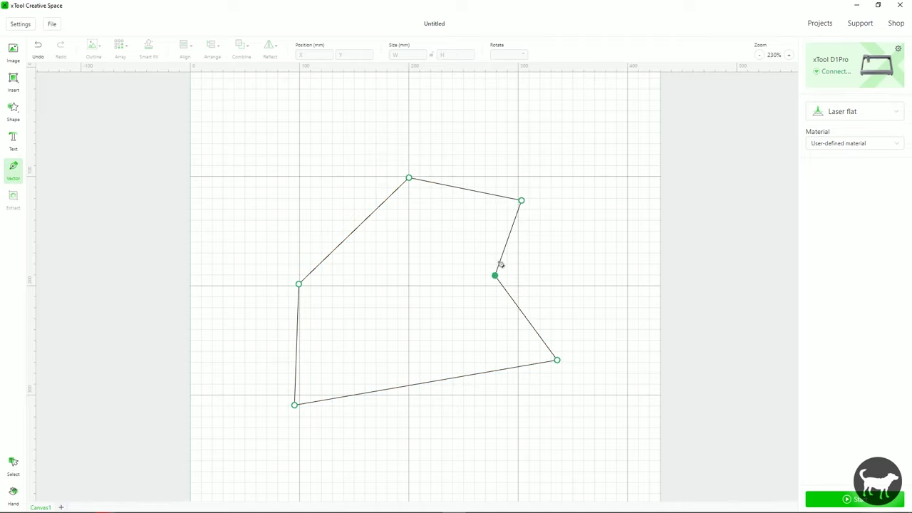
# Convert the polygon's upper-right and upper-left nodes to curve nodes, adjust their handles, and finish node editing.
pyautogui.doubleClick(522, 202)
pyautogui.moveTo(546, 231); pyautogui.dragTo(555, 257)
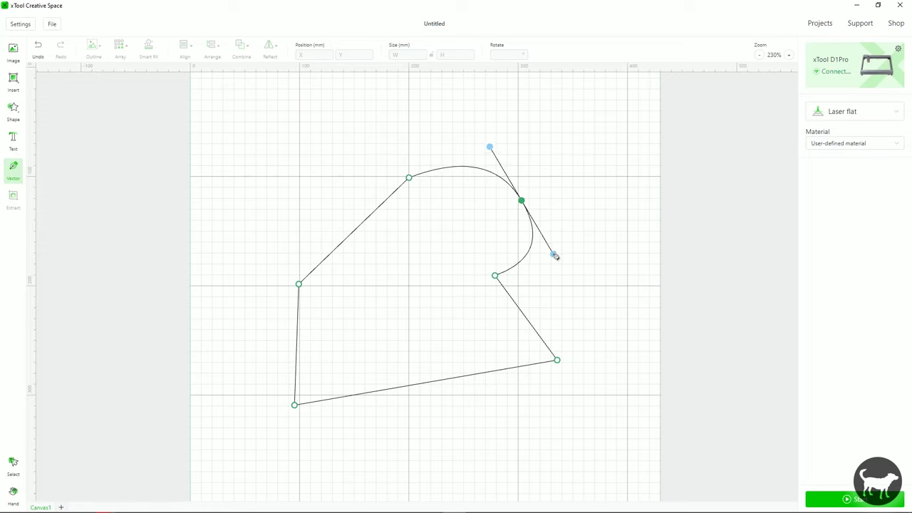
pyautogui.doubleClick(299, 283)
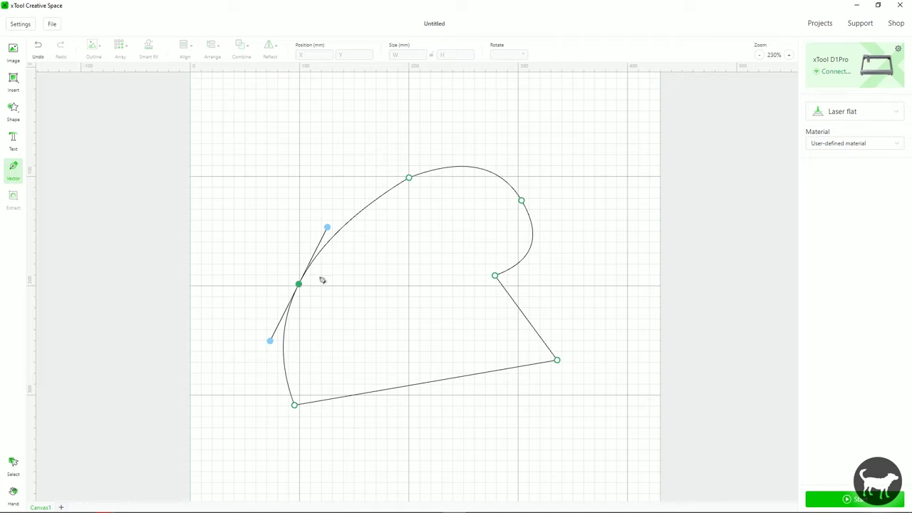
pyautogui.moveTo(327, 226)
pyautogui.mouseDown()
pyautogui.moveTo(332, 233)
pyautogui.moveTo(330, 223)
pyautogui.mouseUp()
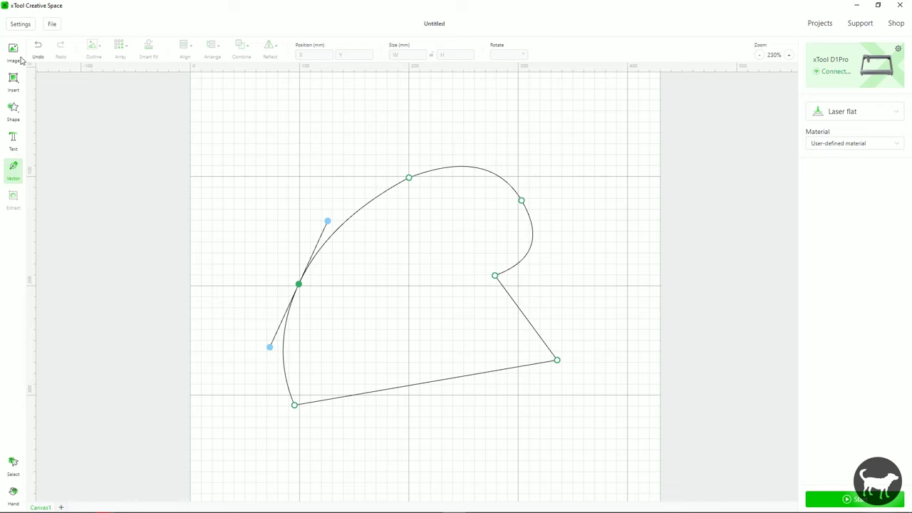
pyautogui.press('Escape')
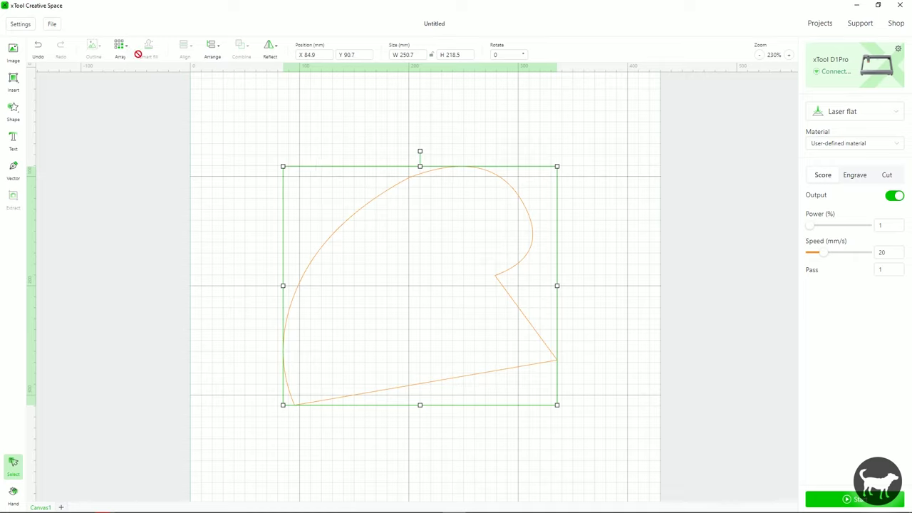
# Delete the curved vector shape from the canvas.
pyautogui.click(583, 165)
pyautogui.click(518, 200)
pyautogui.press('Delete')
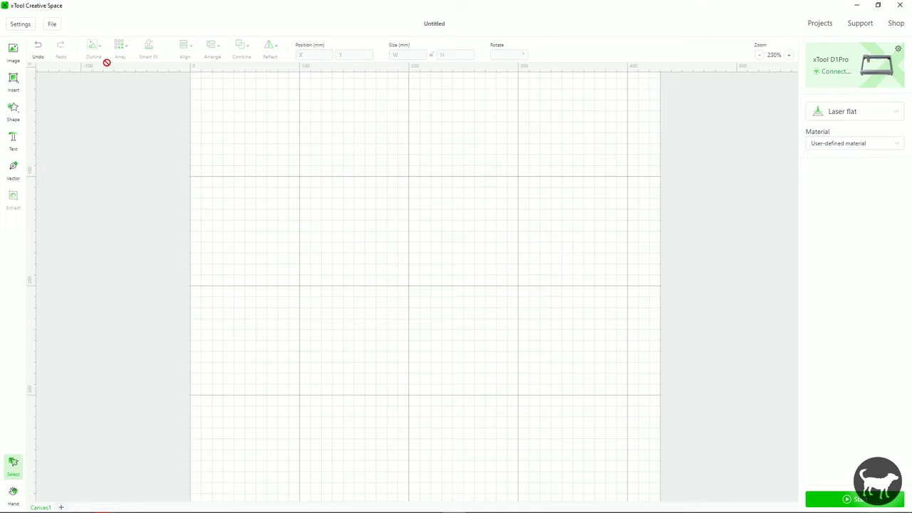
# Insert a gear about 100 mm wide from the shape library and move it to about X 93, Y 100 mm.
pyautogui.click(13, 118)
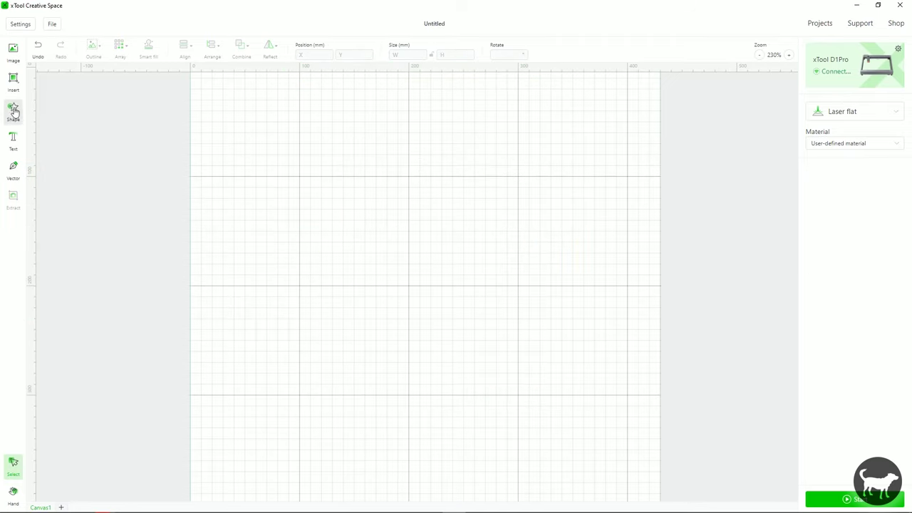
pyautogui.click(40, 303)
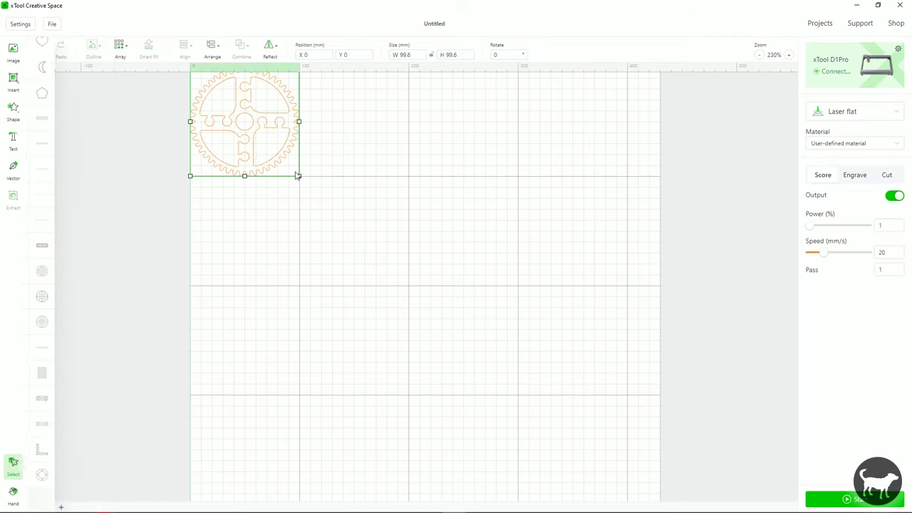
pyautogui.moveTo(261, 121); pyautogui.dragTo(365, 229)
# Create a grid array of the gear with 3 columns, an increased number of rows and 1 mm spacing.
pyautogui.click(121, 48)
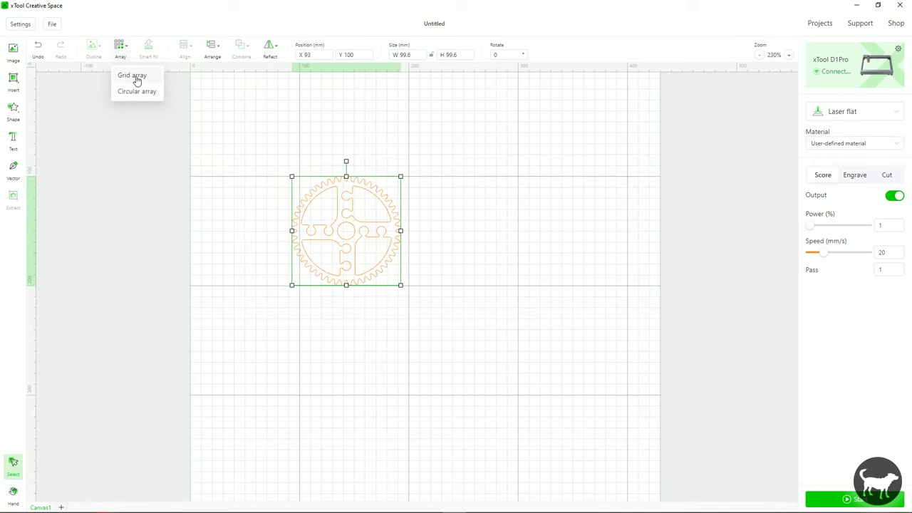
pyautogui.click(133, 76)
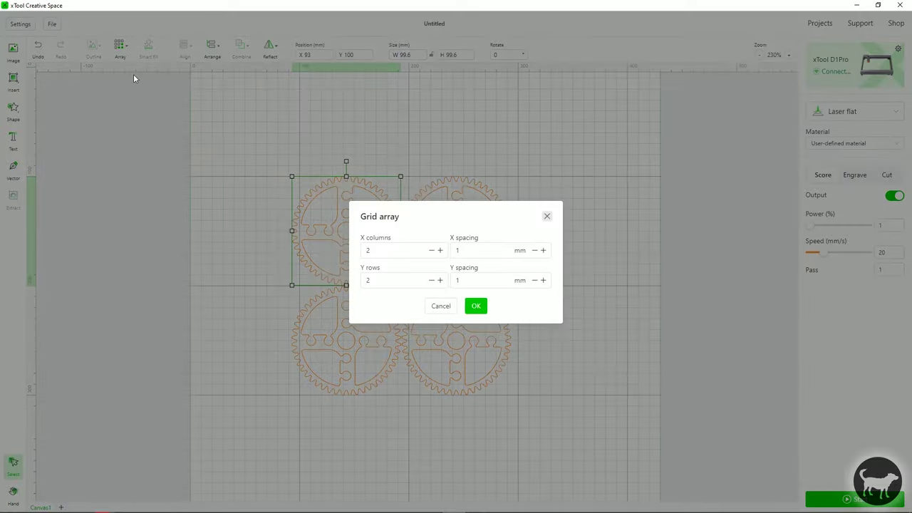
pyautogui.click(440, 250)
pyautogui.click(438, 283)
pyautogui.click(440, 281)
pyautogui.click(476, 307)
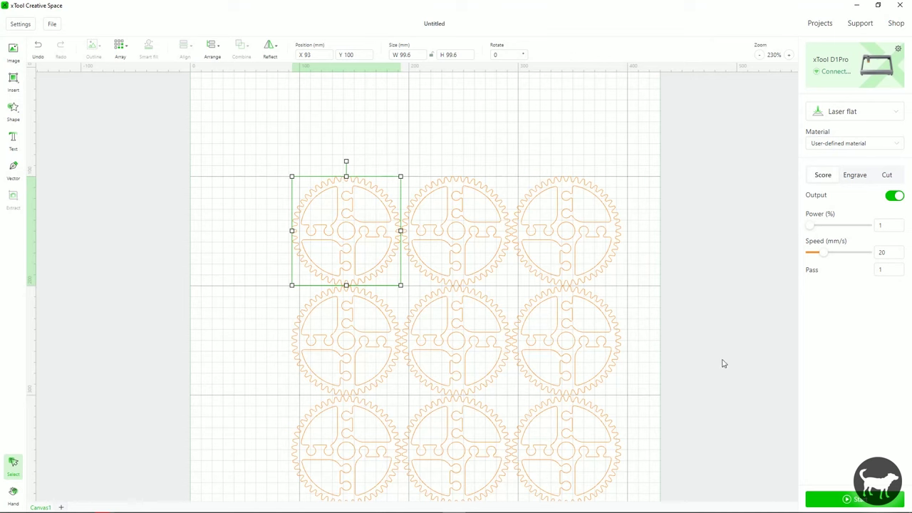
# Delete all the arrayed gears from the canvas.
pyautogui.moveTo(265, 328); pyautogui.dragTo(710, 476)
pyautogui.press('Delete')
pyautogui.hotkey('ctrl', 'a')
pyautogui.press('Delete')
pyautogui.click(13, 82)
pyautogui.click(51, 113)
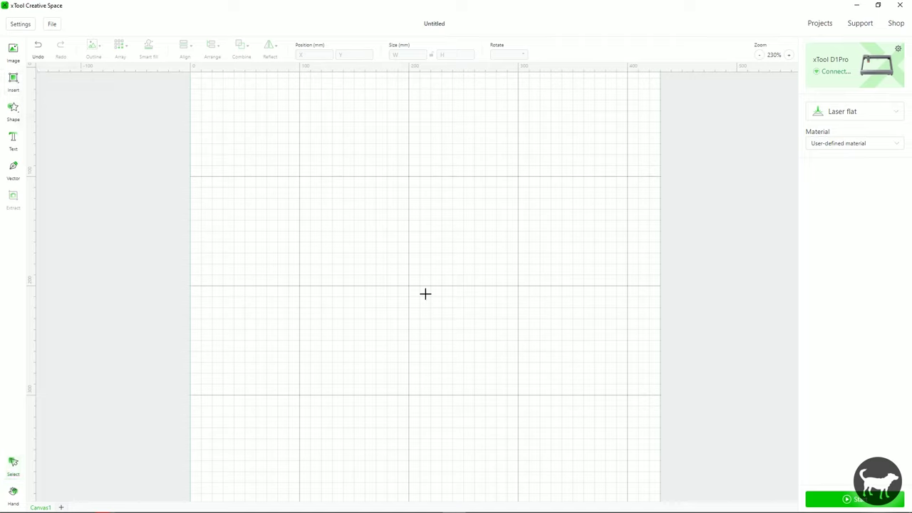
pyautogui.moveTo(343, 214); pyautogui.dragTo(387, 257)
pyautogui.press('Delete')
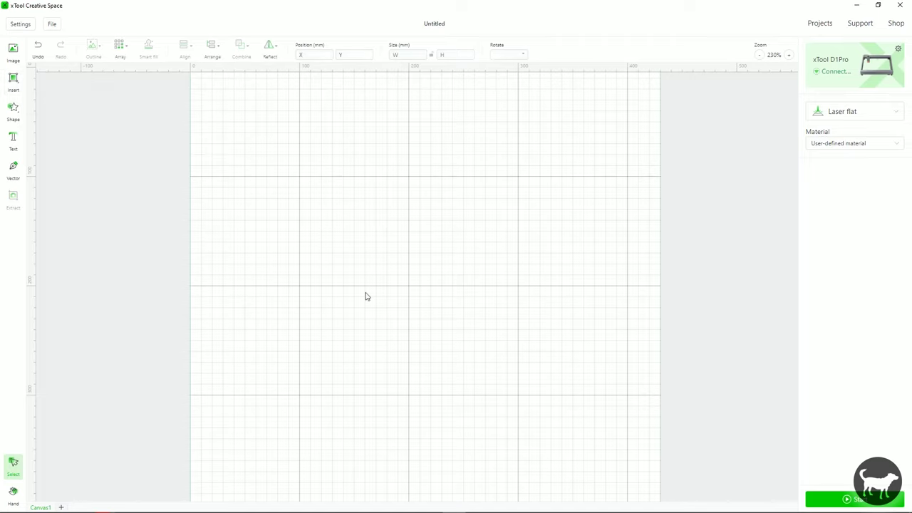
# Insert a five-pointed star from the shape library and move it to about X 190, Y 140 mm.
pyautogui.click(13, 113)
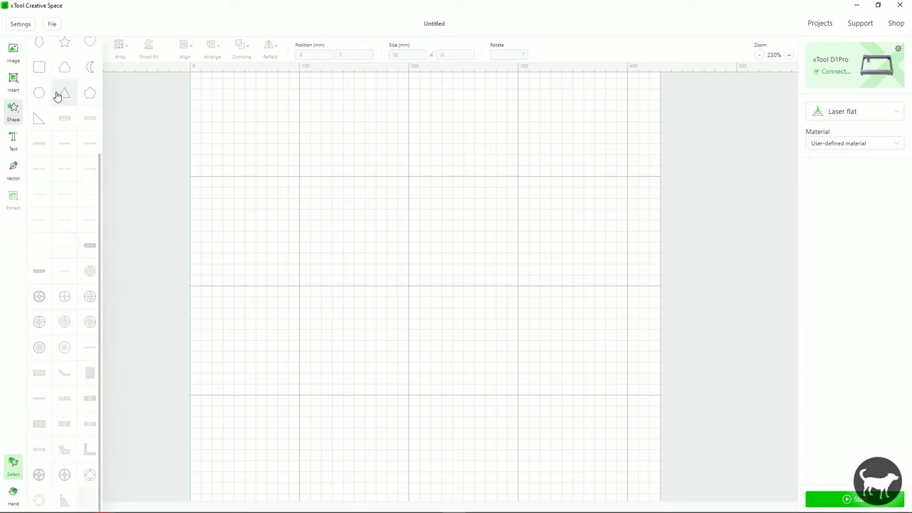
pyautogui.click(64, 43)
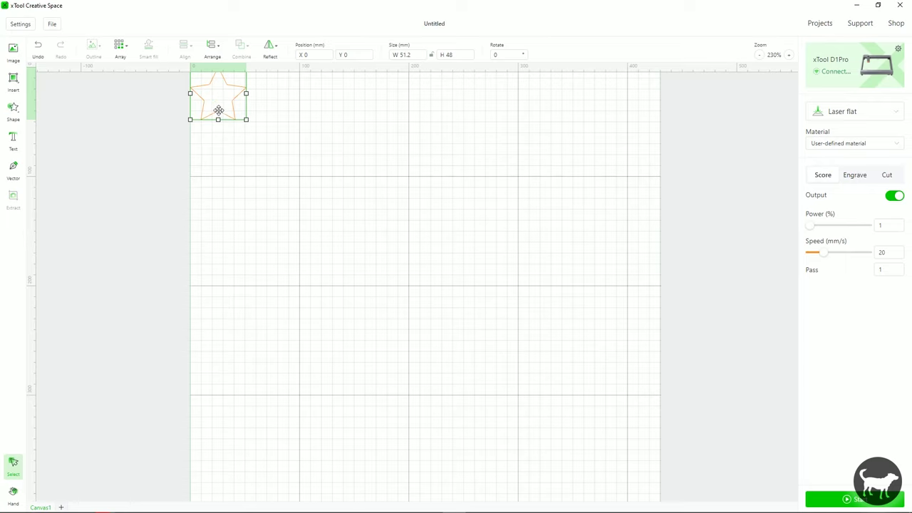
pyautogui.moveTo(219, 115); pyautogui.dragTo(425, 264)
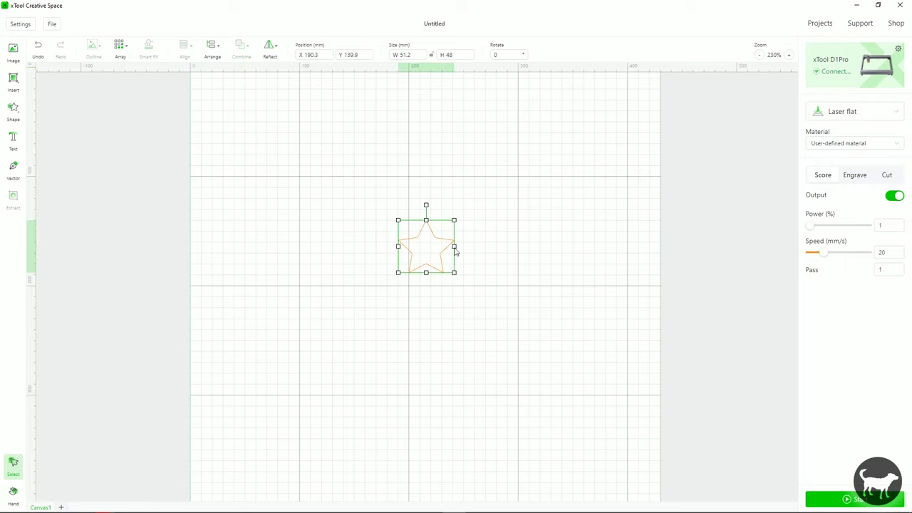
pyautogui.moveTo(122, 47)
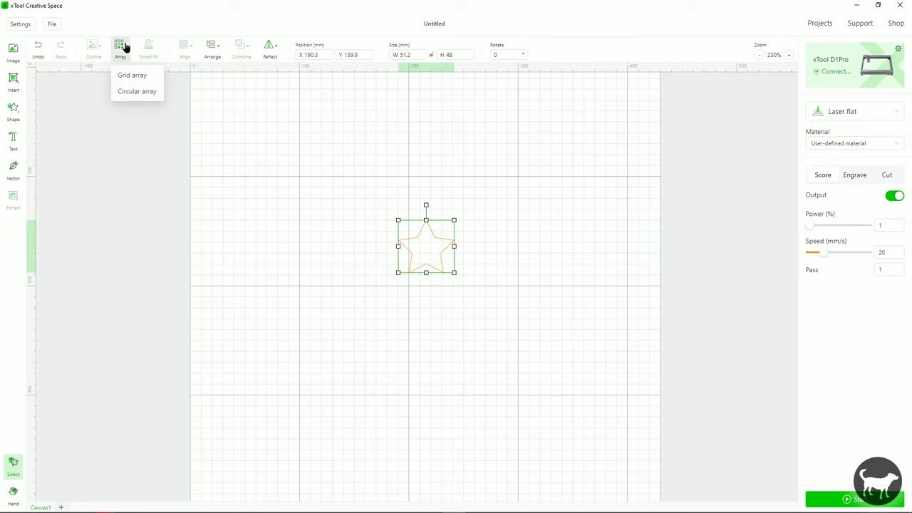
pyautogui.click(136, 91)
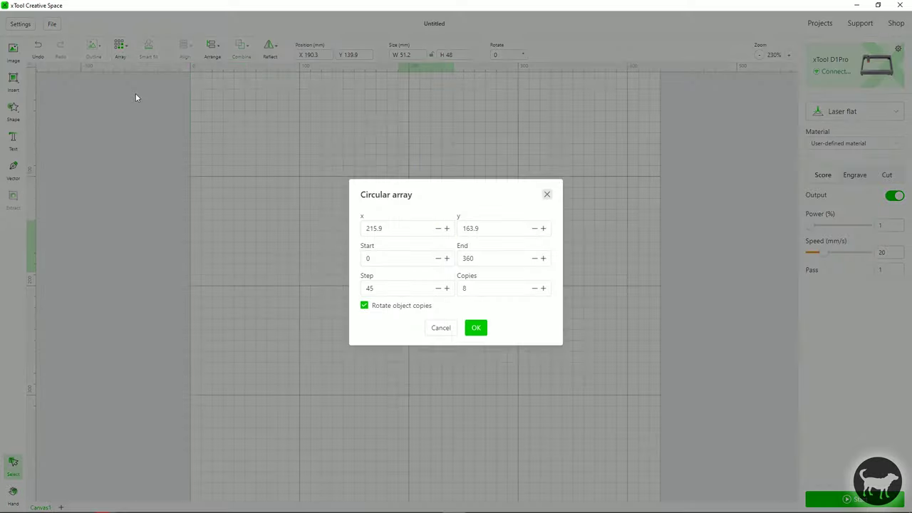
pyautogui.click(436, 331)
# Move the star to about X 29, Y 46 mm and try a circular array of it with centre X 3.
pyautogui.moveTo(422, 226); pyautogui.dragTo(260, 140)
pyautogui.moveTo(121, 56)
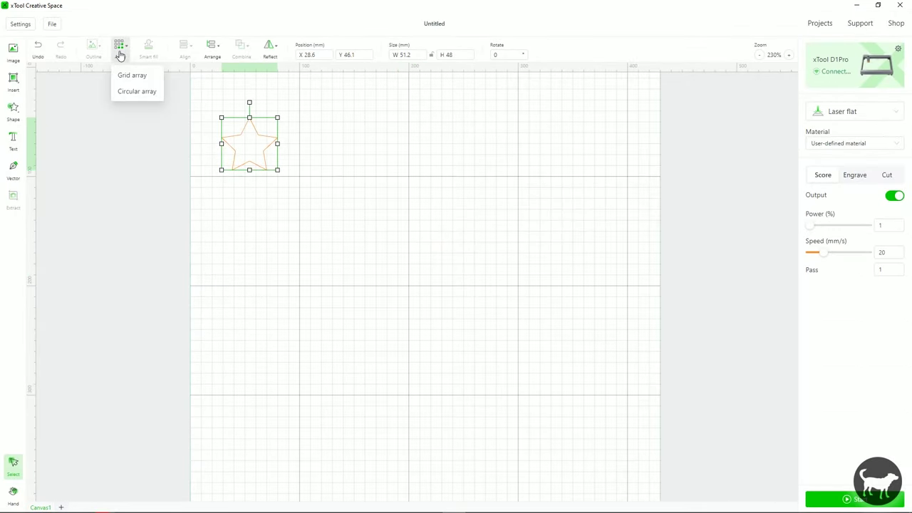
pyautogui.click(138, 92)
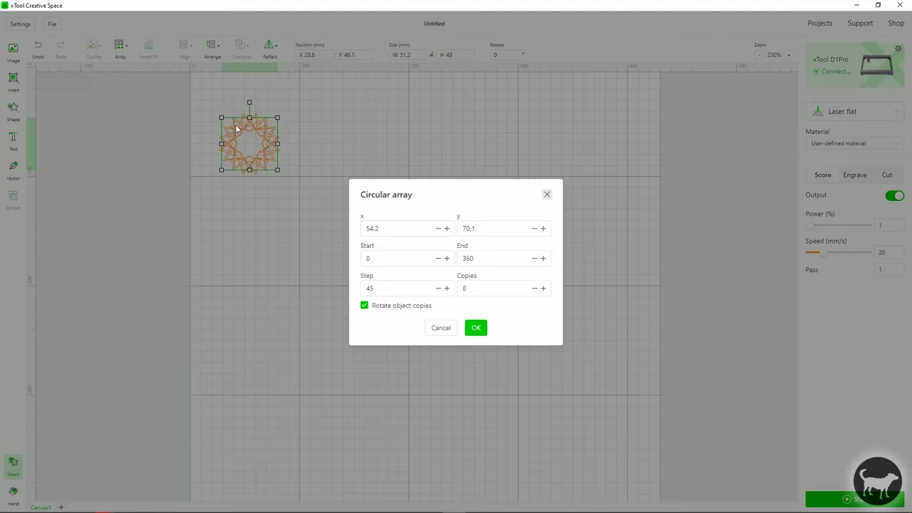
pyautogui.click(369, 227)
pyautogui.moveTo(391, 226); pyautogui.dragTo(338, 223)
pyautogui.write('3')
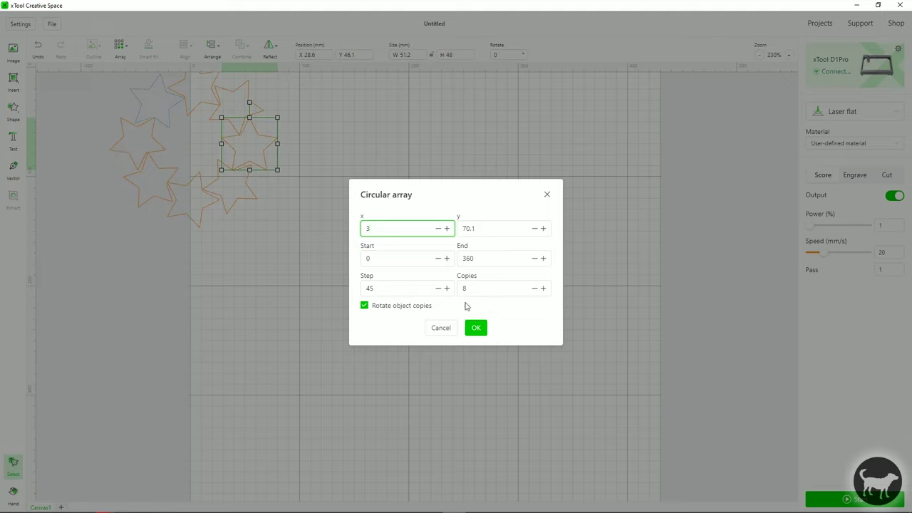
# Try a step angle of 46.8 for the star's circular array, then discard the array.
pyautogui.click(447, 289)
pyautogui.click(447, 288)
pyautogui.click(447, 289)
pyautogui.click(447, 288)
pyautogui.click(446, 288)
pyautogui.click(447, 289)
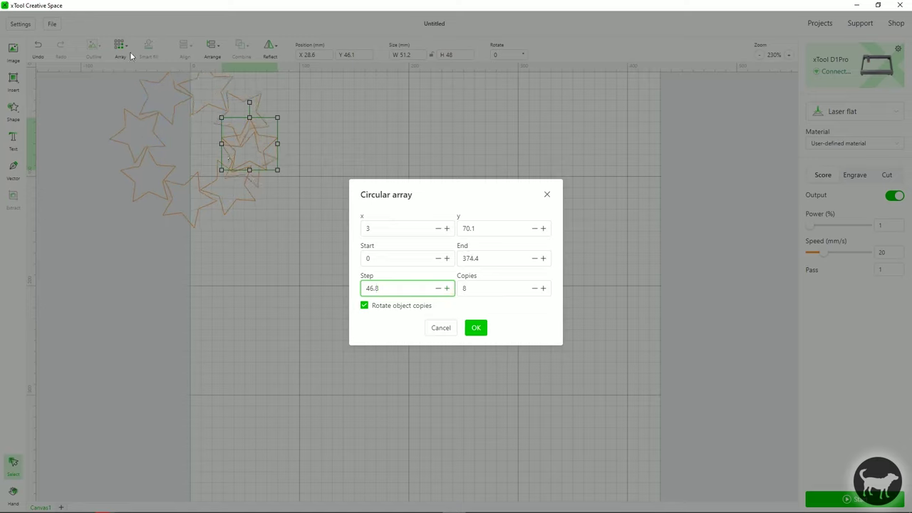
pyautogui.click(441, 328)
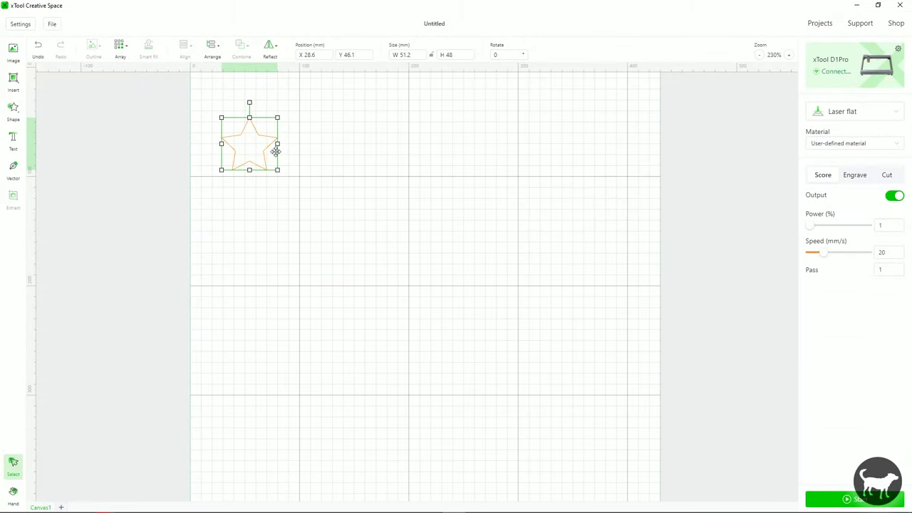
# Replace the star with a hexagon from the shape library, moved to about X 82, Y 85 mm.
pyautogui.press('Delete')
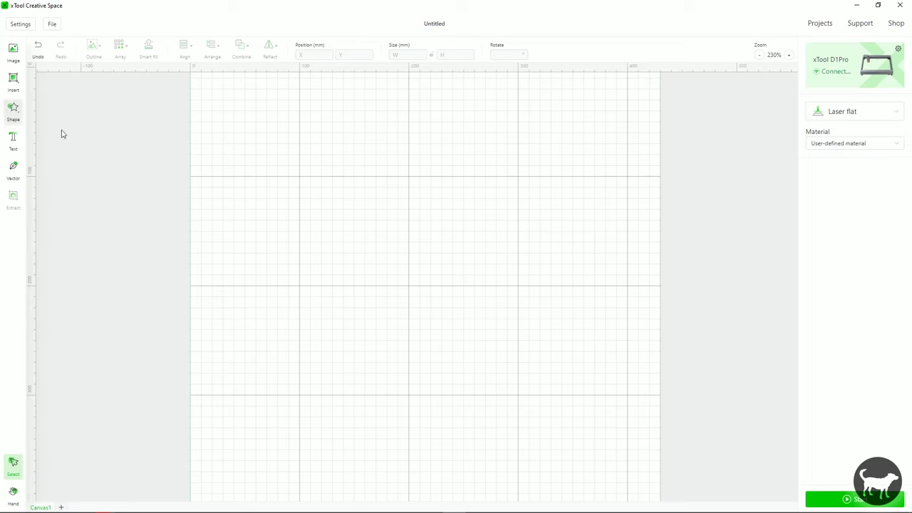
pyautogui.click(13, 110)
pyautogui.click(387, 226)
pyautogui.click(10, 116)
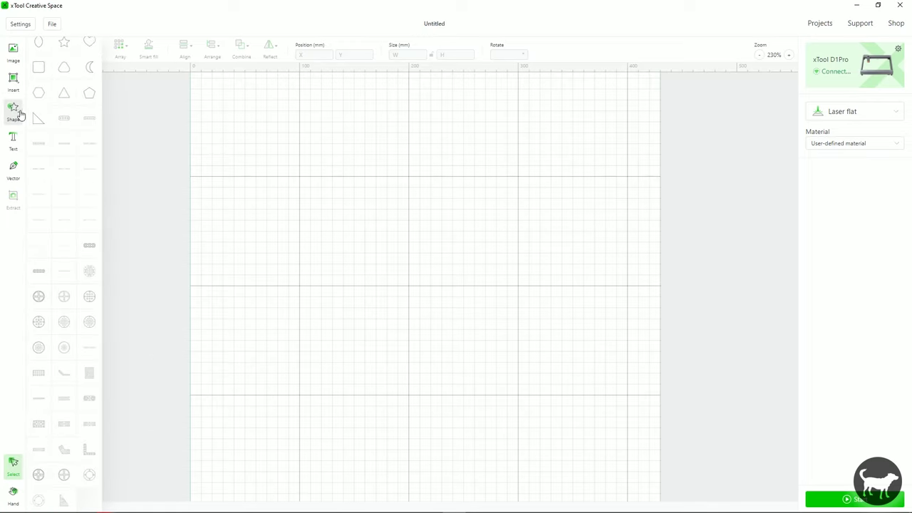
pyautogui.click(40, 92)
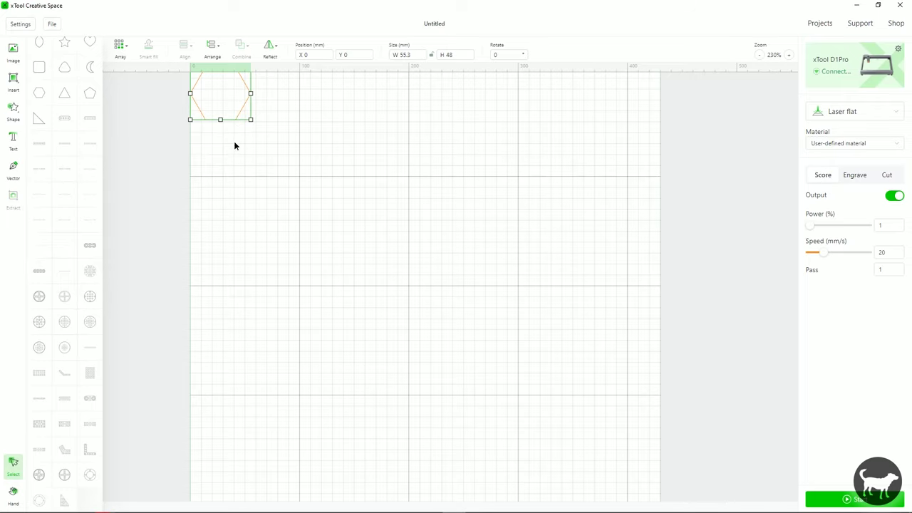
pyautogui.scroll(2, 236, 146)
pyautogui.moveTo(225, 164); pyautogui.dragTo(314, 258)
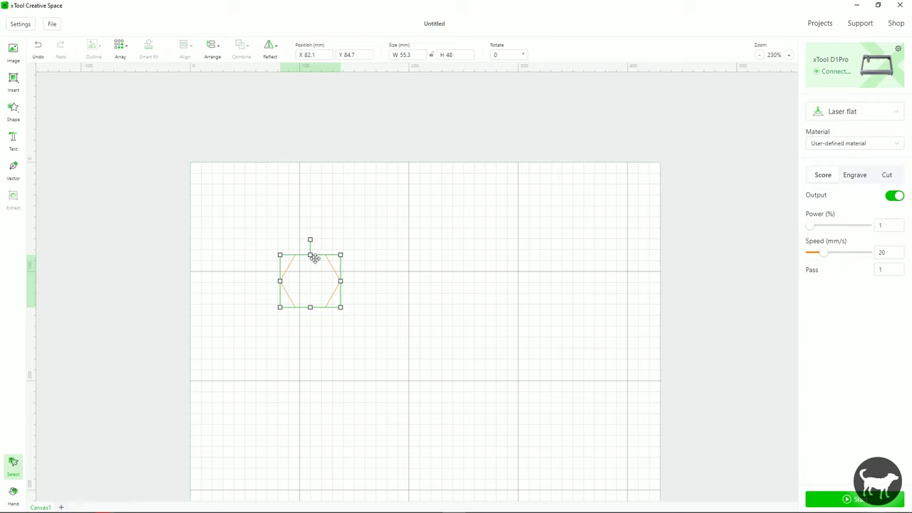
# Duplicate the hexagon twice, with the last copy at about X 271, Y 168 mm, and align all three to the top.
pyautogui.moveTo(338, 268); pyautogui.dragTo(545, 365)
pyautogui.click(217, 53)
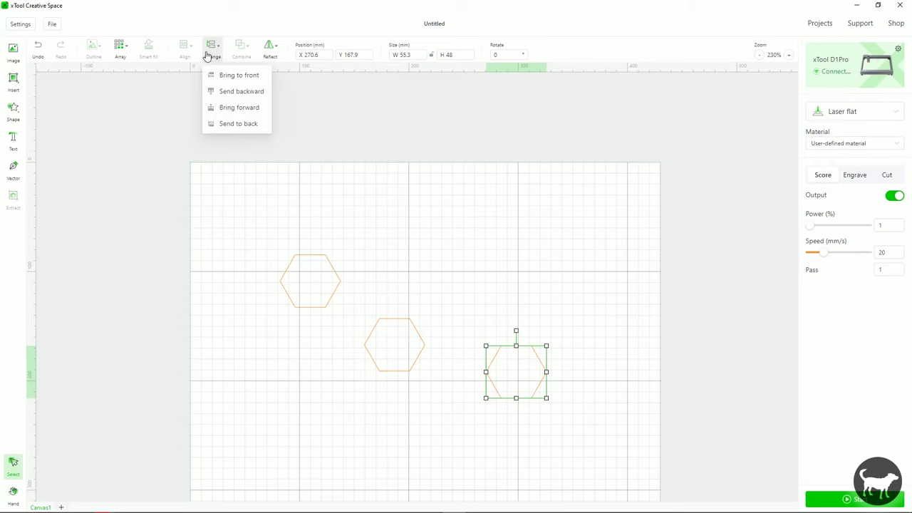
pyautogui.moveTo(245, 189); pyautogui.dragTo(588, 443)
pyautogui.click(185, 52)
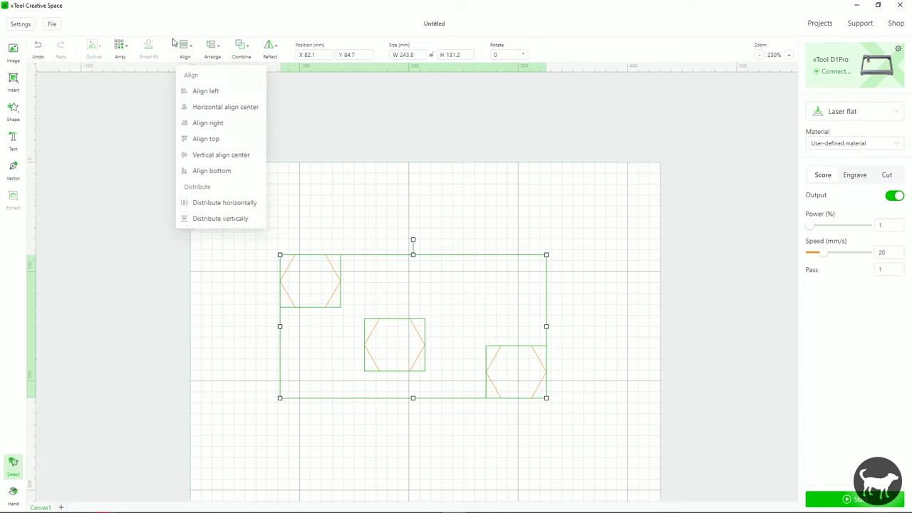
pyautogui.click(205, 140)
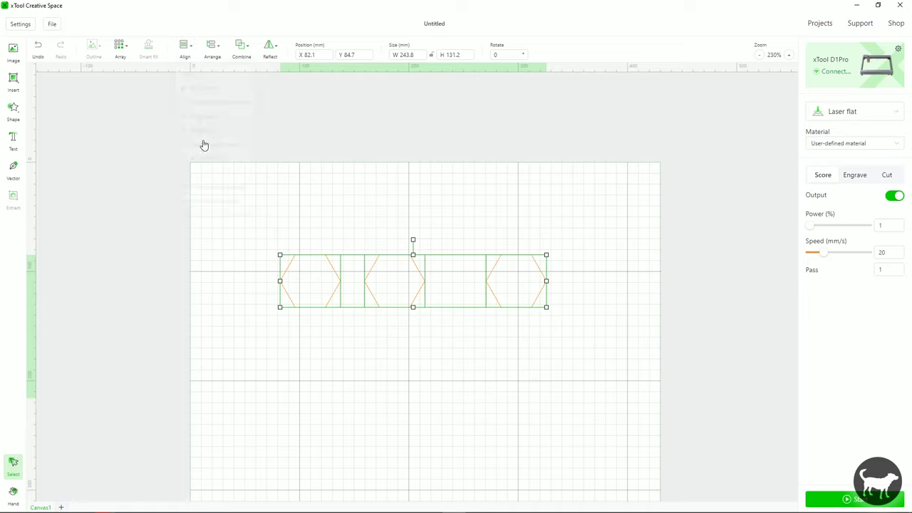
pyautogui.click(387, 378)
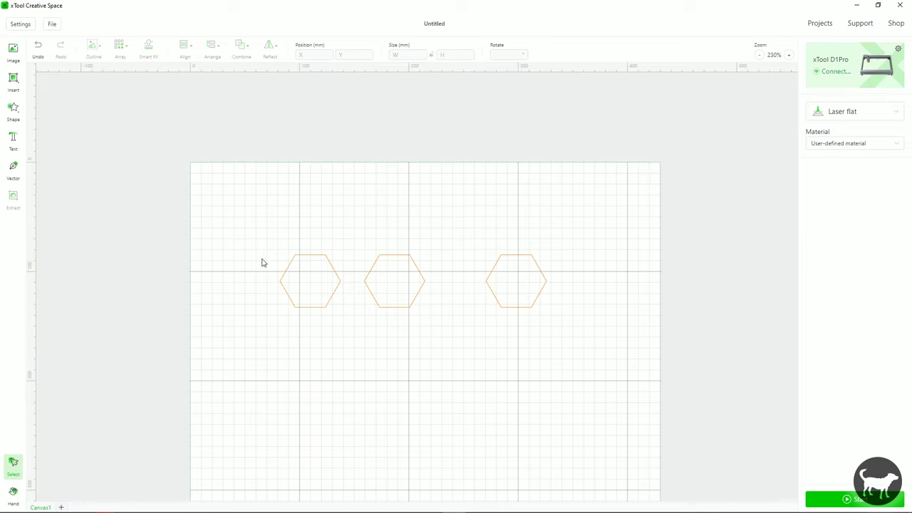
# Delete the three hexagons and import the Rushmore_BW.jpg image, positioning it within the work area.
pyautogui.moveTo(245, 232); pyautogui.dragTo(612, 357)
pyautogui.press('Delete')
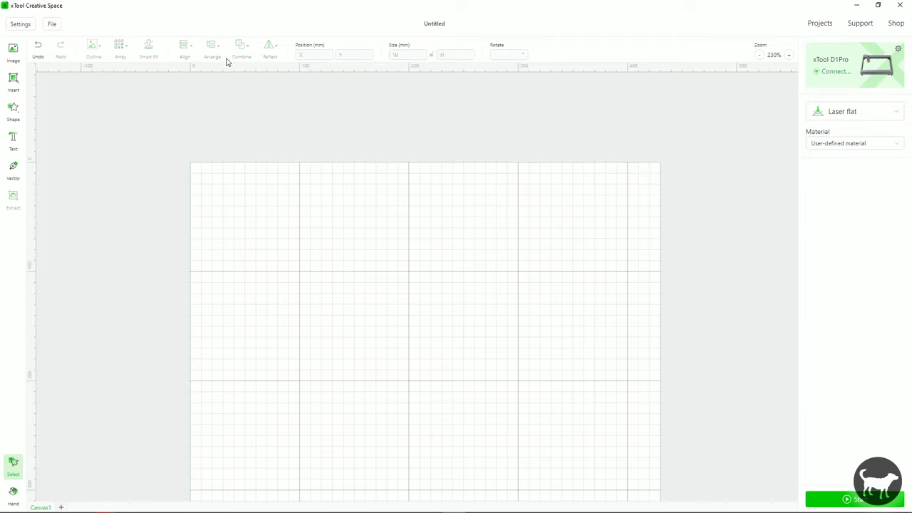
pyautogui.click(12, 50)
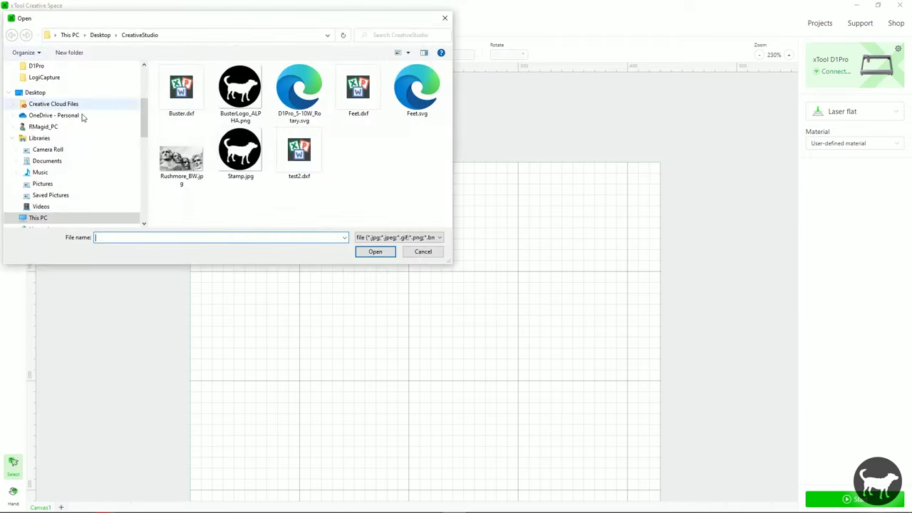
pyautogui.click(182, 158)
pyautogui.click(376, 252)
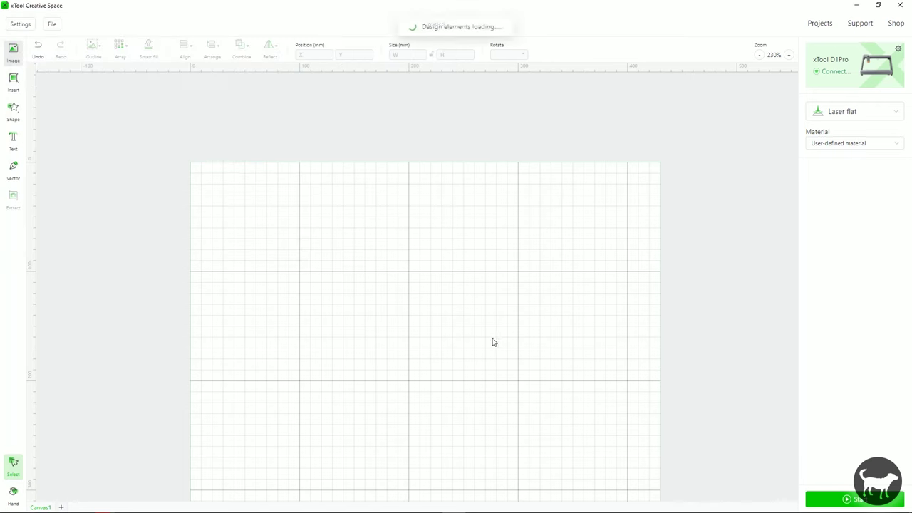
pyautogui.moveTo(322, 235); pyautogui.dragTo(405, 339)
pyautogui.moveTo(359, 247); pyautogui.dragTo(385, 322)
# Import BusterLogo_ALPHA.png, scale it to about 132 mm square and move it to about X 173, Y 8 mm, overlapping the photo.
pyautogui.click(13, 50)
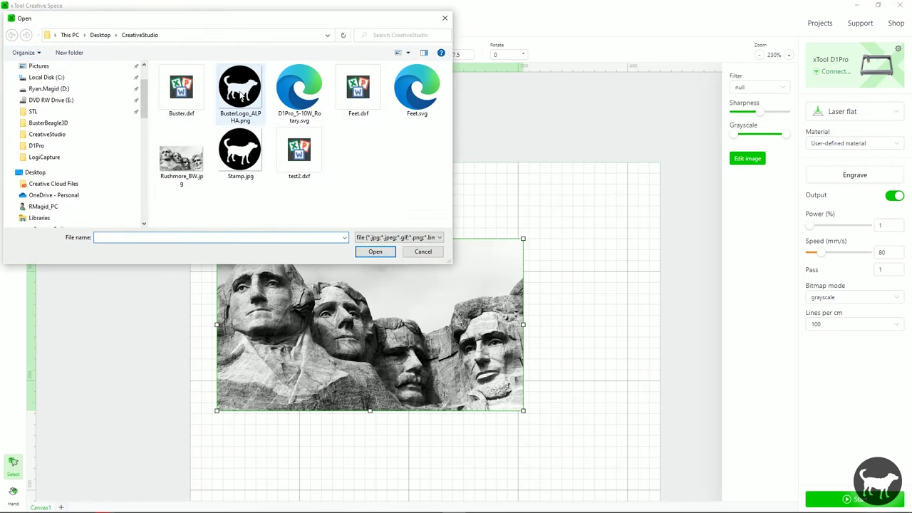
pyautogui.click(242, 89)
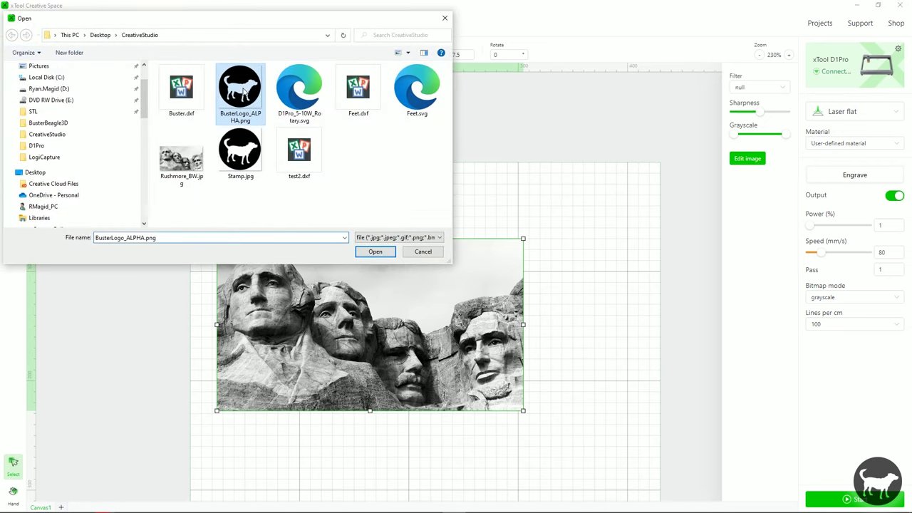
pyautogui.click(376, 252)
pyautogui.scroll(-5, 563, 204)
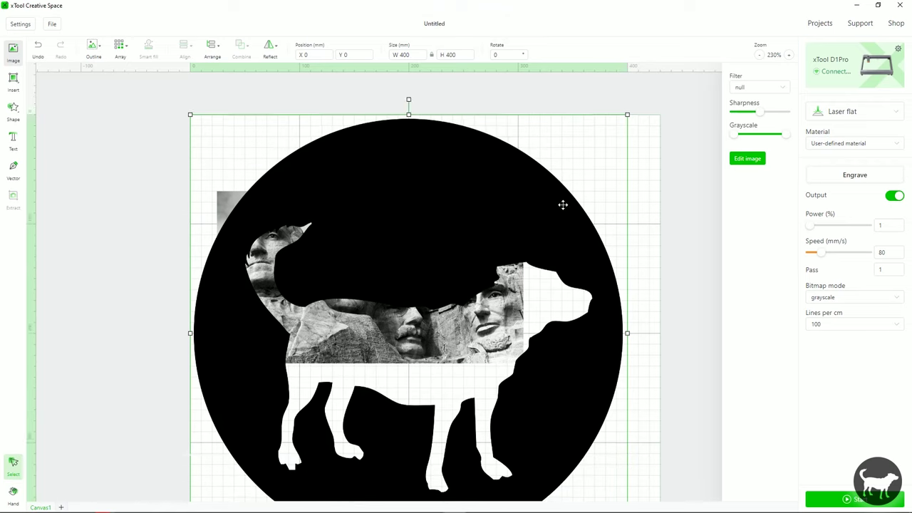
pyautogui.moveTo(626, 408); pyautogui.dragTo(335, 117)
pyautogui.scroll(-4, 428, 271)
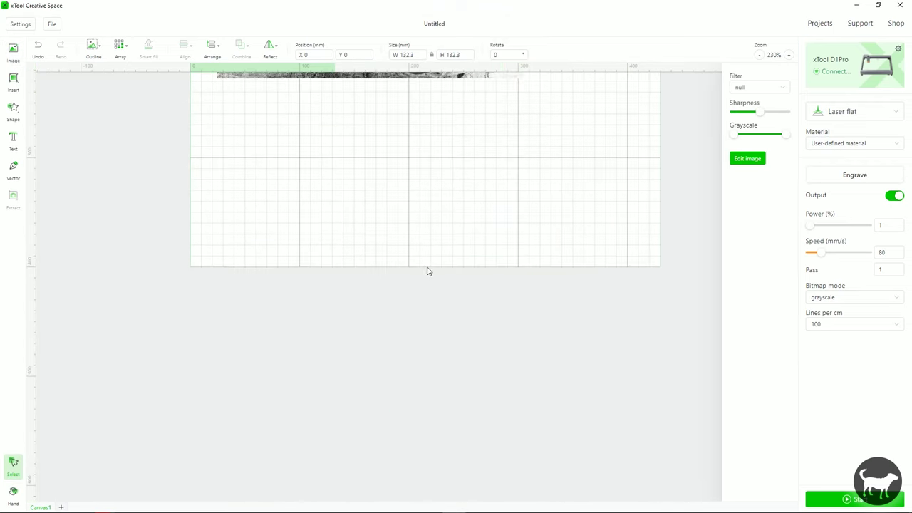
pyautogui.scroll(10, 428, 271)
pyautogui.moveTo(303, 233); pyautogui.dragTo(489, 246)
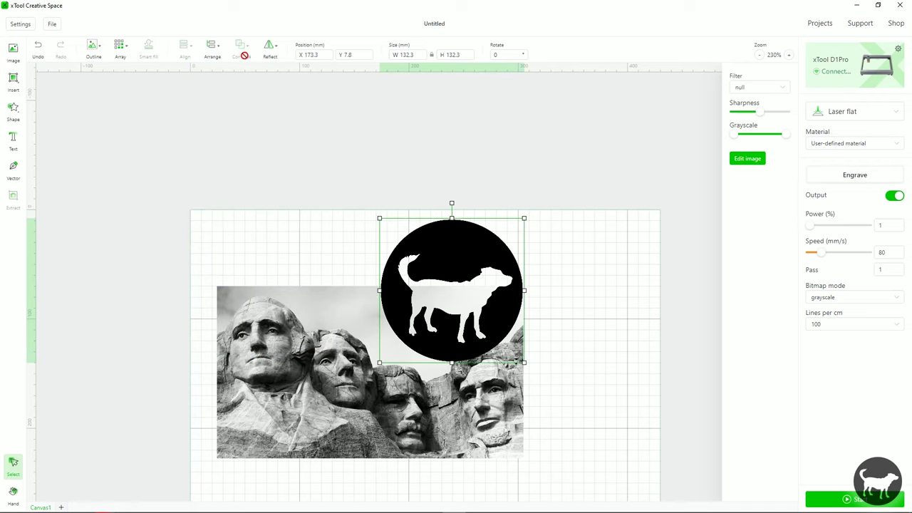
# Send the dog logo backward behind the Rushmore photo and shift the photo slightly downward.
pyautogui.click(212, 47)
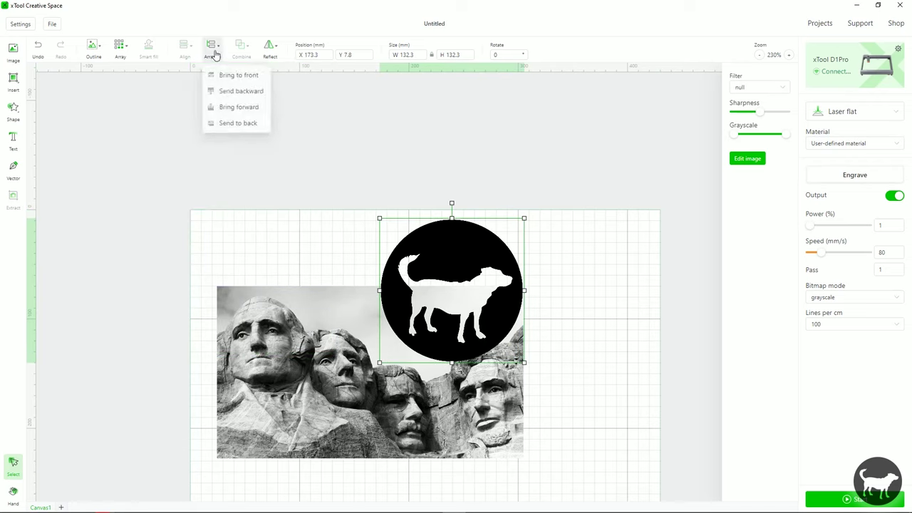
pyautogui.click(232, 97)
pyautogui.click(570, 281)
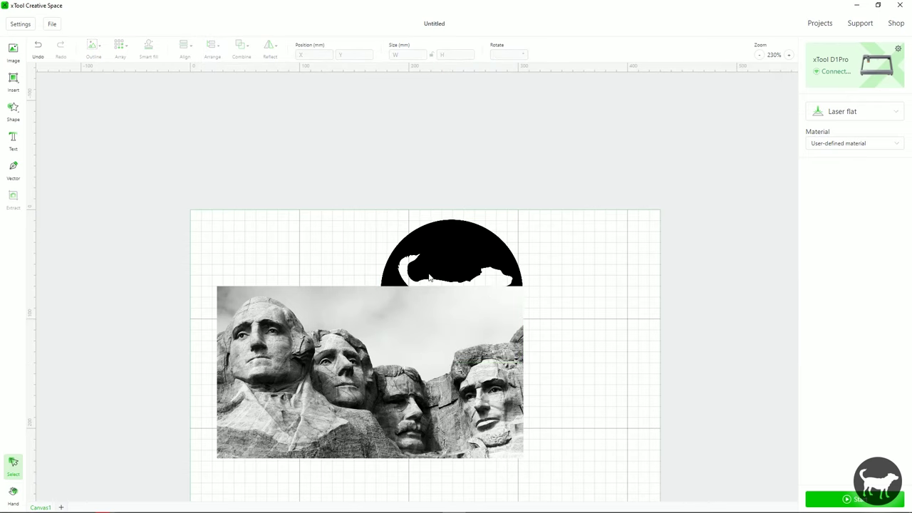
pyautogui.moveTo(340, 311); pyautogui.dragTo(341, 333)
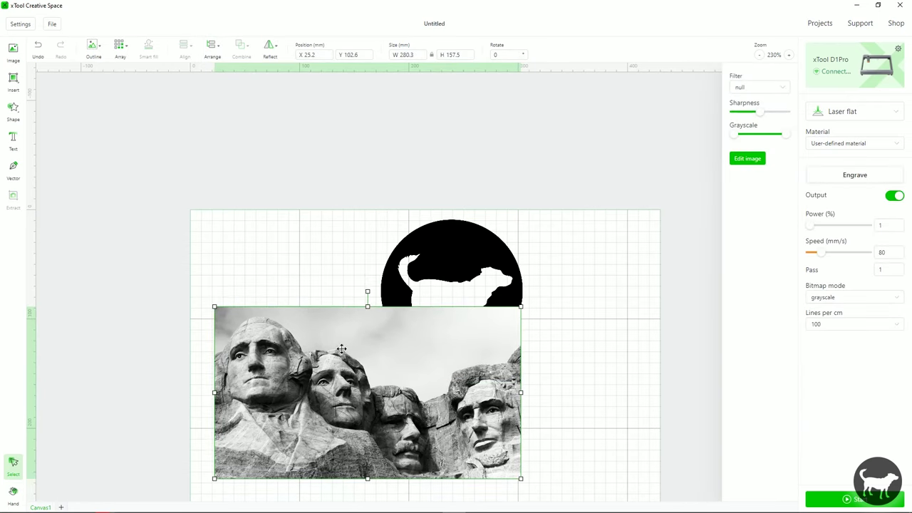
# Shrink the dog logo to about 68 mm square and bring it to the front of the photo.
pyautogui.click(428, 269)
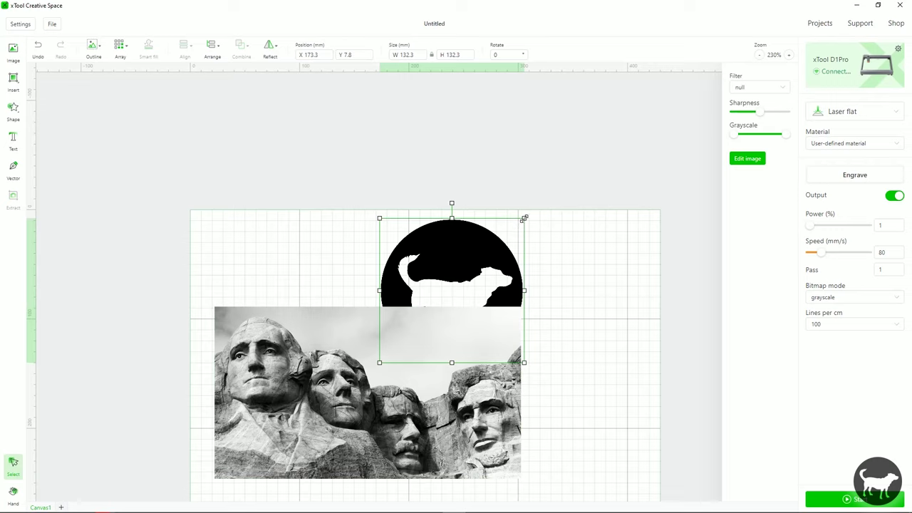
pyautogui.moveTo(524, 219); pyautogui.dragTo(454, 288)
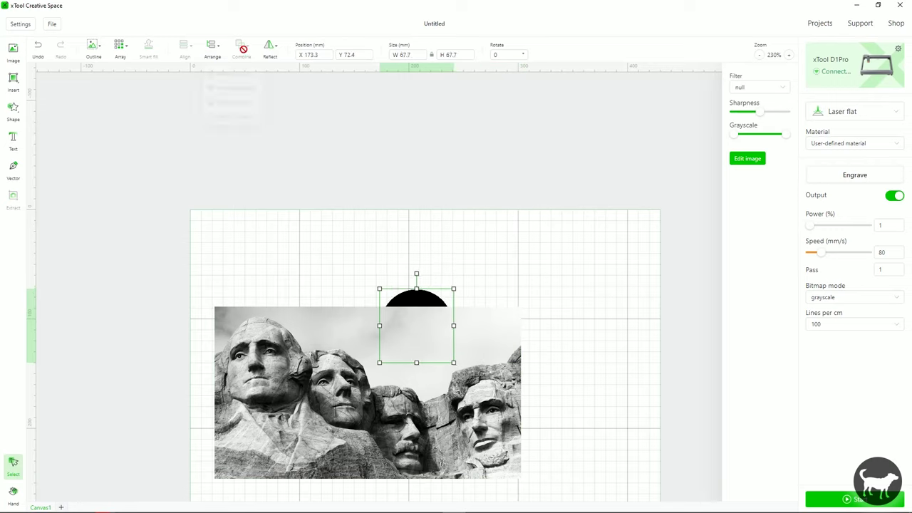
pyautogui.moveTo(211, 56)
pyautogui.click(227, 75)
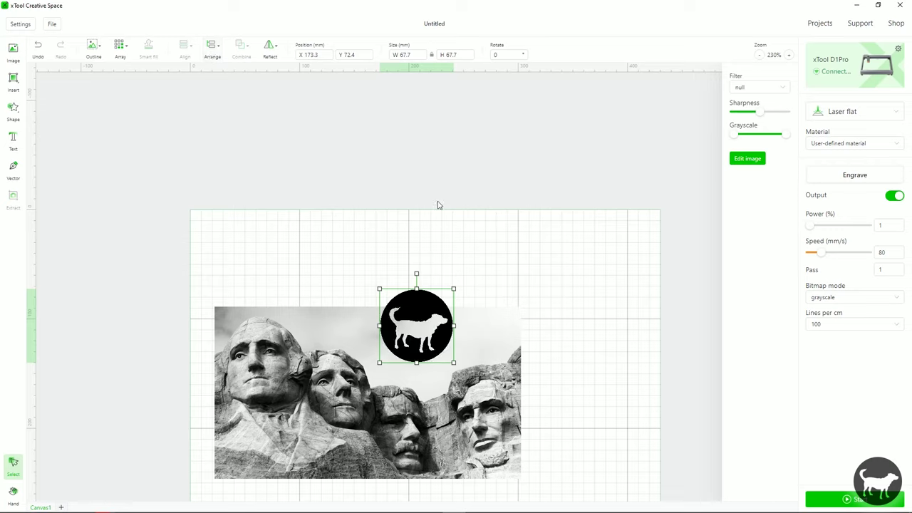
# Reduce the dog logo to about 45 mm square and move it to about X 215, Y 92 mm over the photo's sky.
pyautogui.moveTo(453, 289); pyautogui.dragTo(428, 313)
pyautogui.moveTo(381, 334); pyautogui.dragTo(426, 332)
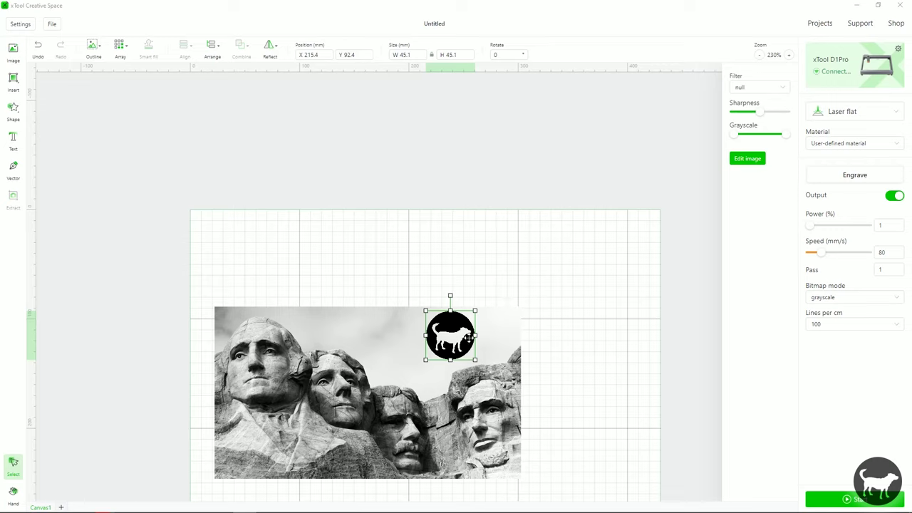
pyautogui.click(433, 248)
# Delete the dog logo and the Rushmore photo from the canvas.
pyautogui.click(464, 325)
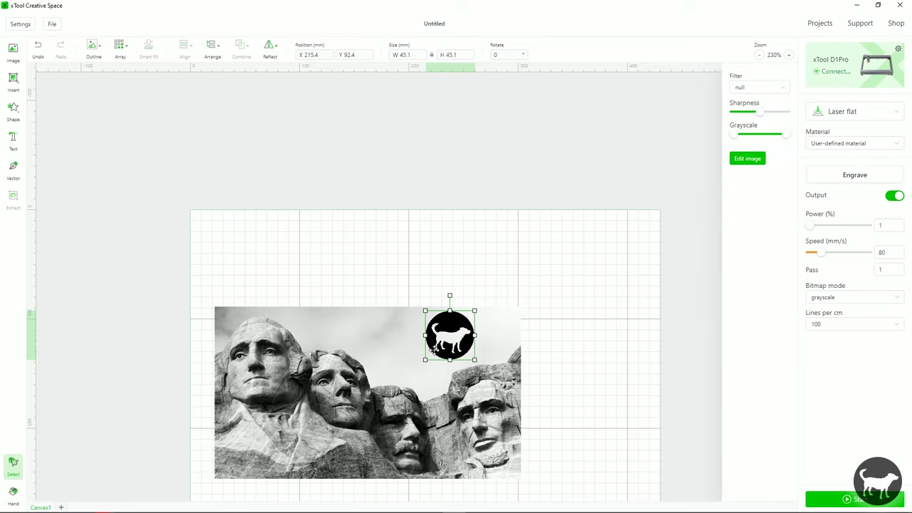
pyautogui.press('Delete')
pyautogui.click(393, 328)
pyautogui.press('Delete')
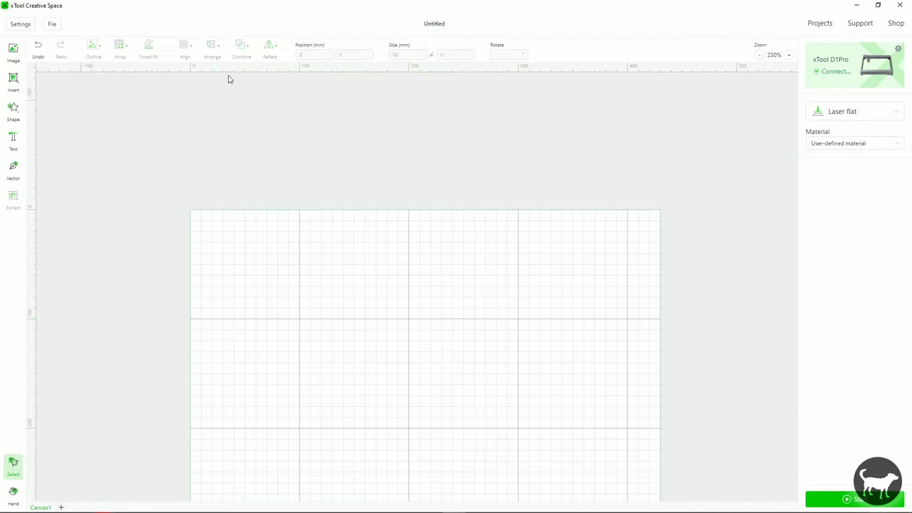
# Insert a five-pointed star from the shape library and enlarge it to about 177 by 174 mm.
pyautogui.click(14, 111)
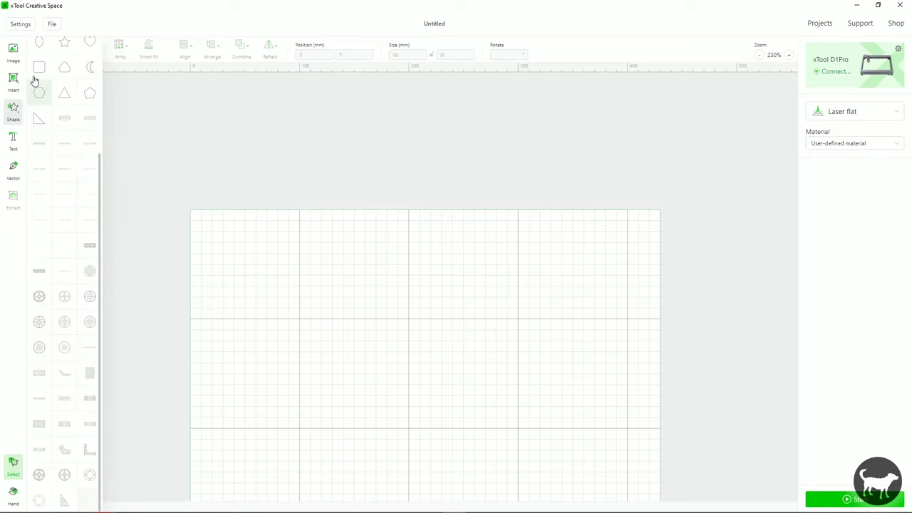
pyautogui.moveTo(287, 235); pyautogui.dragTo(370, 337)
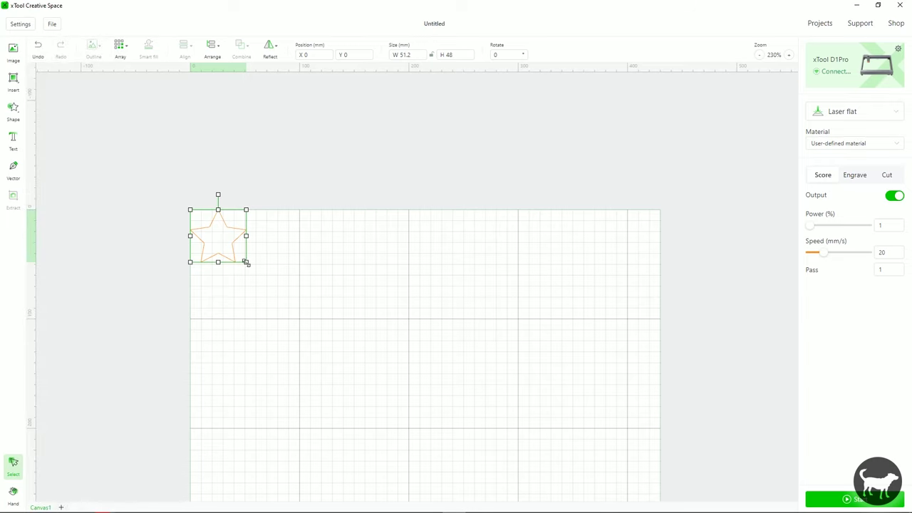
pyautogui.moveTo(246, 261); pyautogui.dragTo(384, 399)
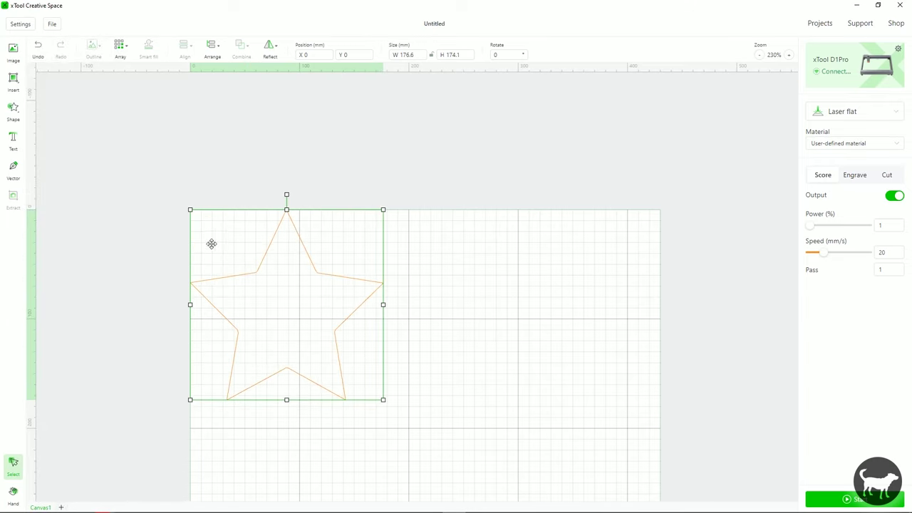
# Move the five-pointed star to about X 47, Y 52 mm on the work area.
pyautogui.scroll(1, 448, 352)
pyautogui.scroll(-3, 373, 320)
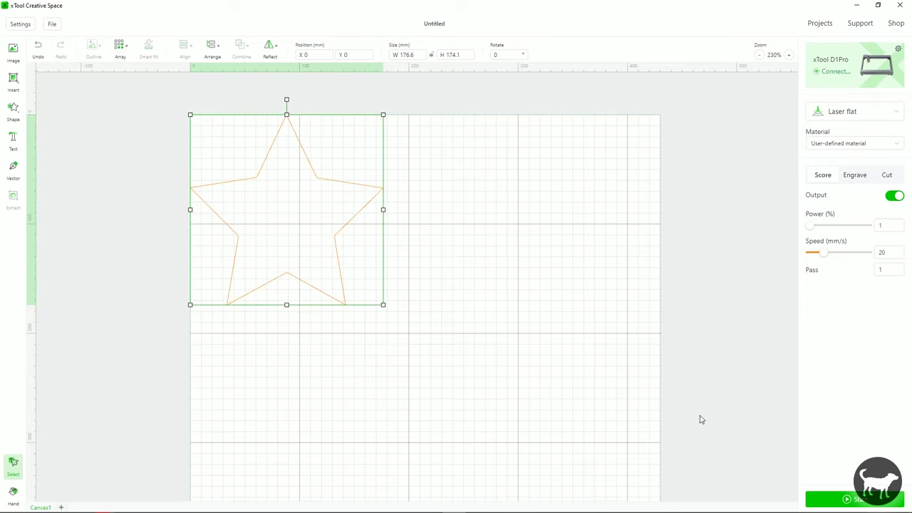
pyautogui.click(453, 188)
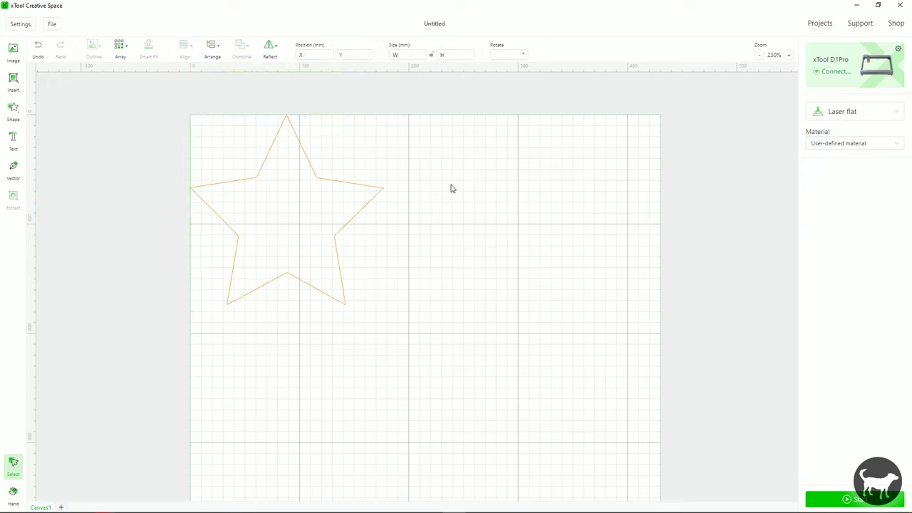
pyautogui.click(317, 179)
pyautogui.moveTo(317, 178); pyautogui.dragTo(368, 235)
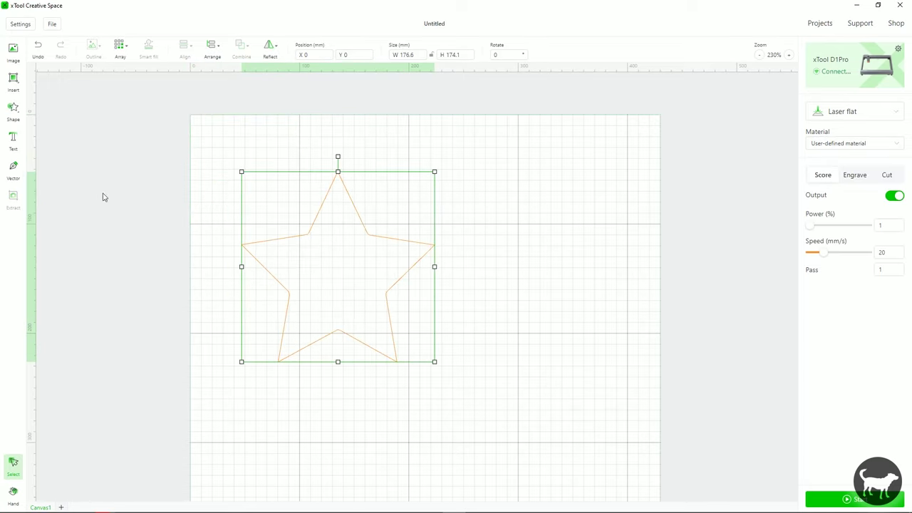
# Draw a closed eight-point tail with the Vector tool from the star's center toward the lower right, about 264 by 179 mm.
pyautogui.click(13, 171)
pyautogui.click(348, 264)
pyautogui.click(456, 268)
pyautogui.click(587, 323)
pyautogui.click(587, 323)
pyautogui.click(634, 397)
pyautogui.click(572, 457)
pyautogui.click(538, 377)
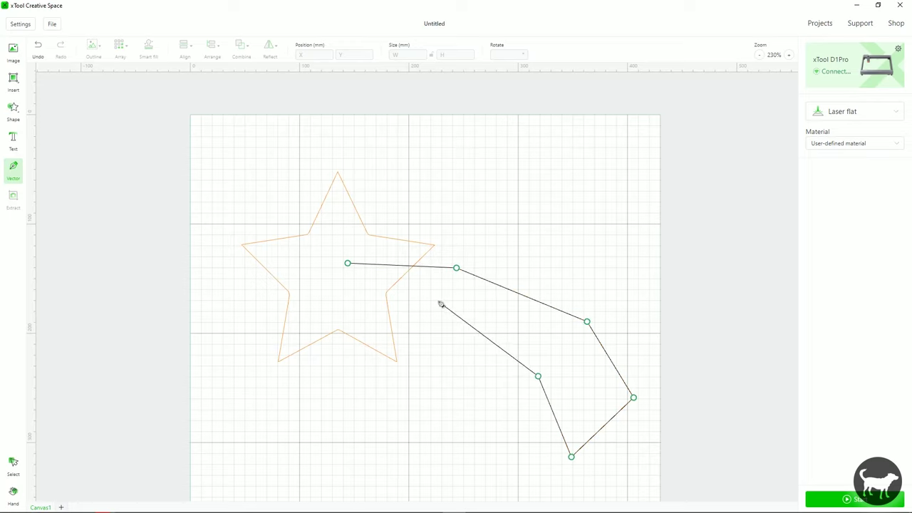
pyautogui.click(447, 310)
pyautogui.click(348, 275)
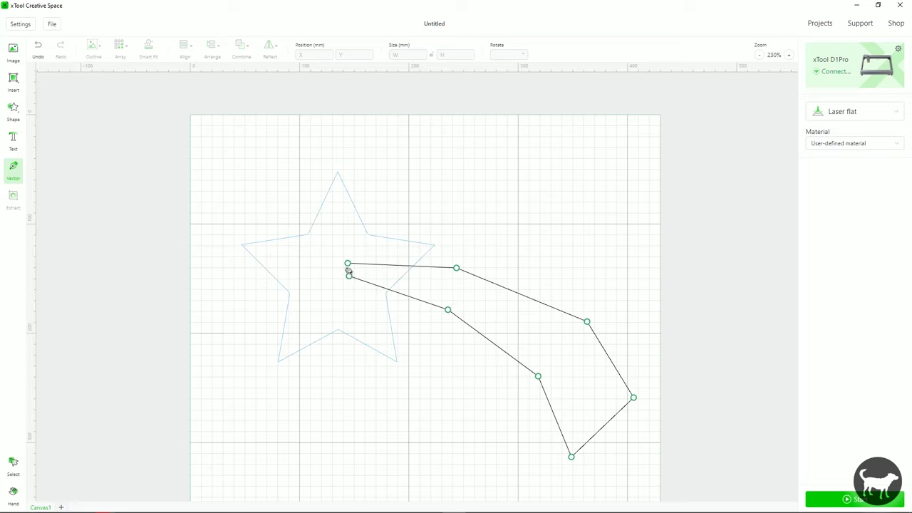
pyautogui.click(348, 264)
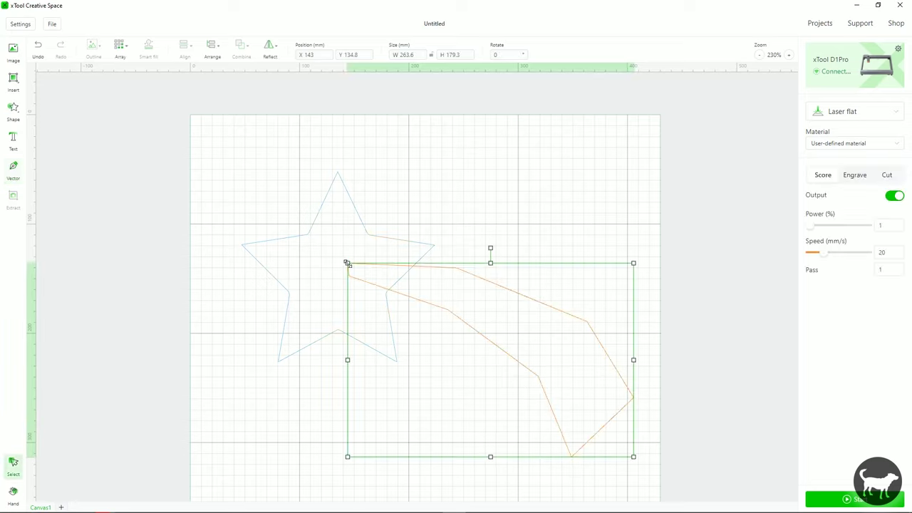
# Convert the two middle points on each of the tail's long edges into smooth curve points, and finish point editing.
pyautogui.doubleClick(460, 267)
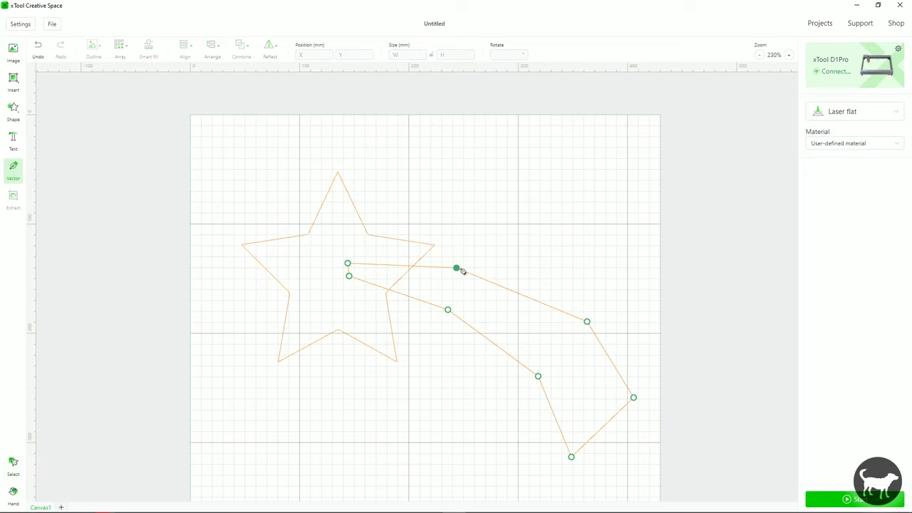
pyautogui.doubleClick(457, 269)
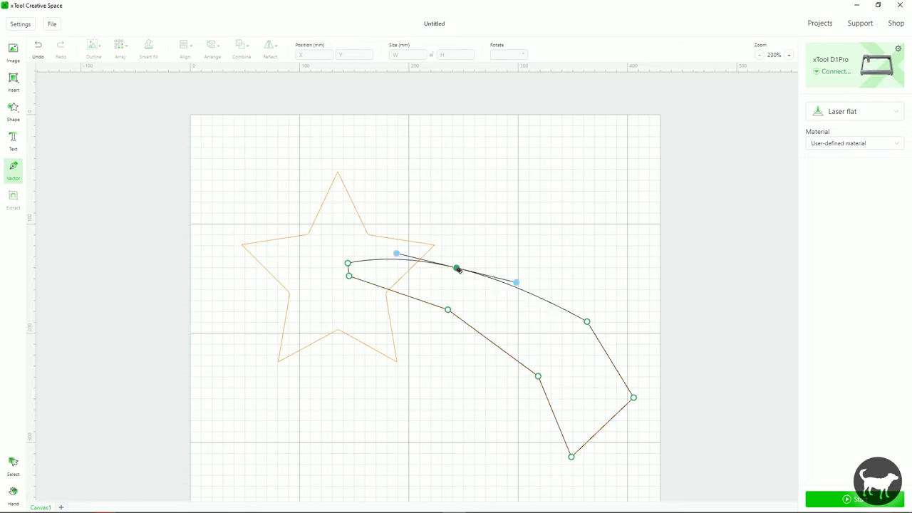
pyautogui.click(588, 323)
pyautogui.doubleClick(588, 324)
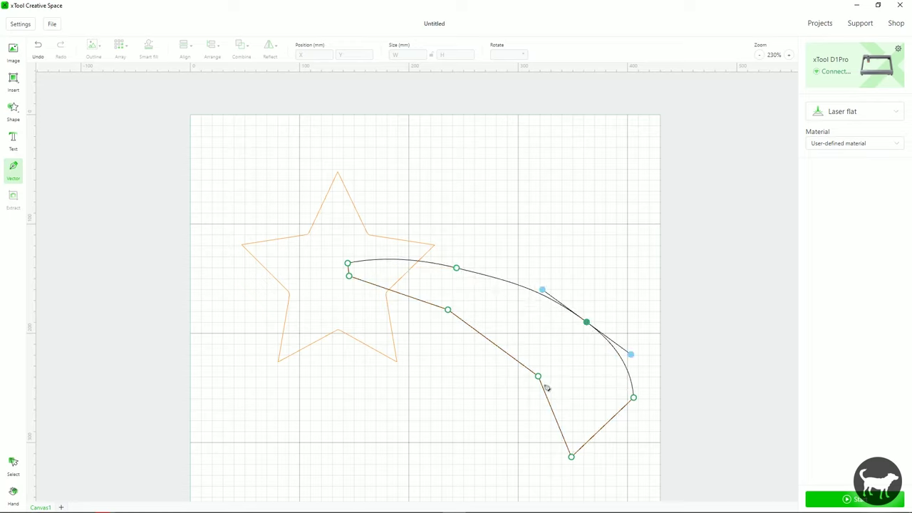
pyautogui.doubleClick(541, 380)
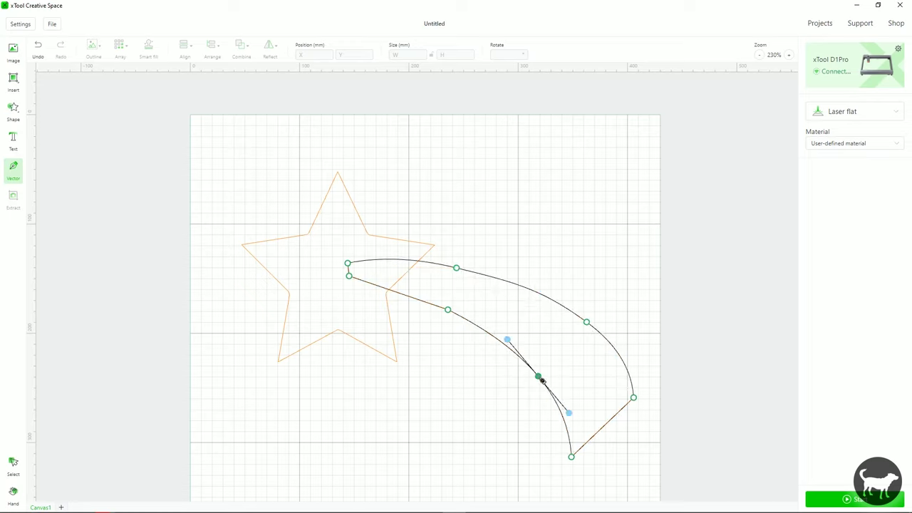
pyautogui.doubleClick(449, 312)
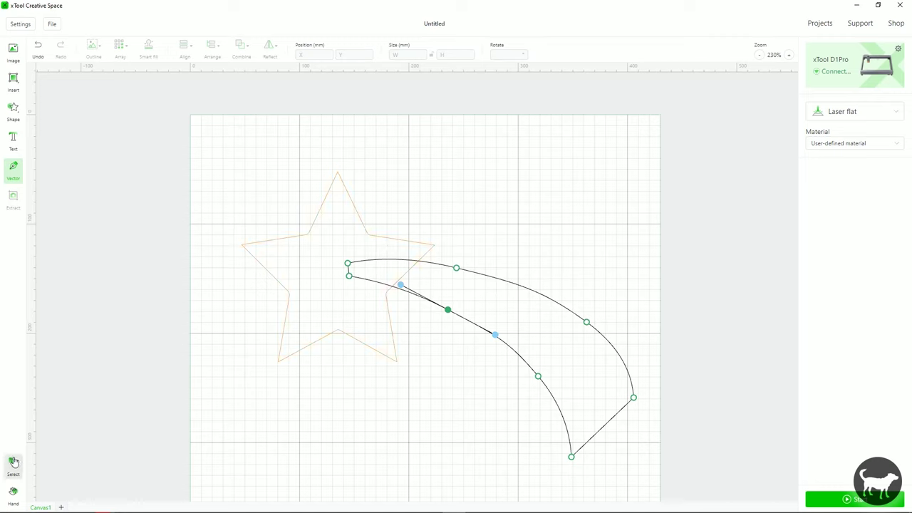
pyautogui.click(14, 463)
# Try uniting the star and the curved tail into one outline, and undo the union.
pyautogui.click(368, 237)
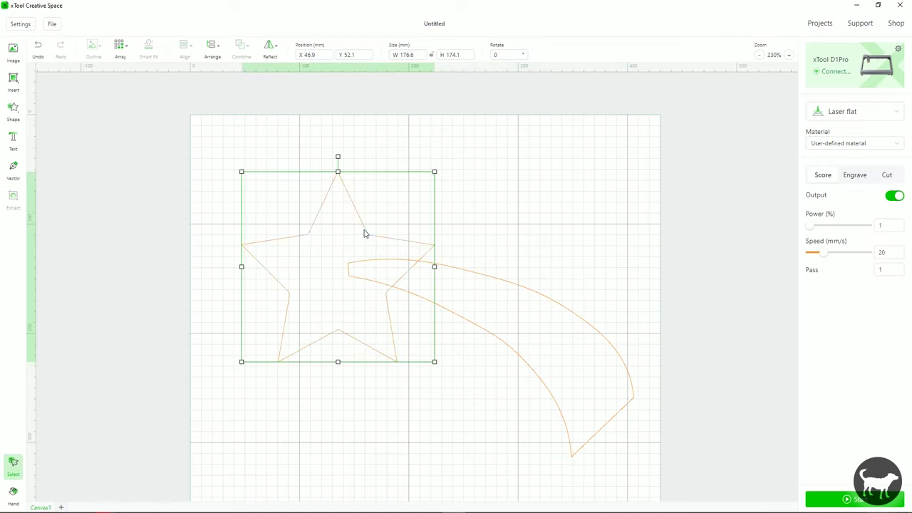
pyautogui.keyDown('shift'); pyautogui.click(460, 272); pyautogui.keyUp('shift')
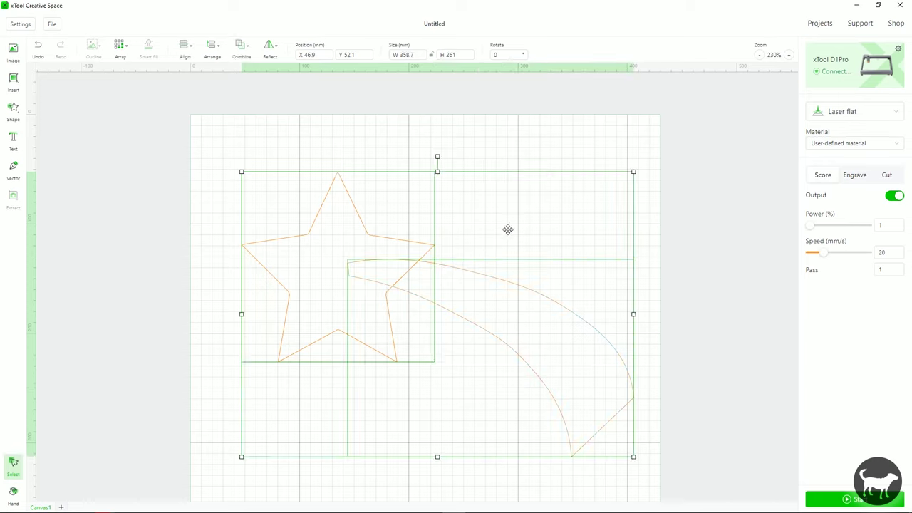
pyautogui.click(250, 54)
pyautogui.click(258, 77)
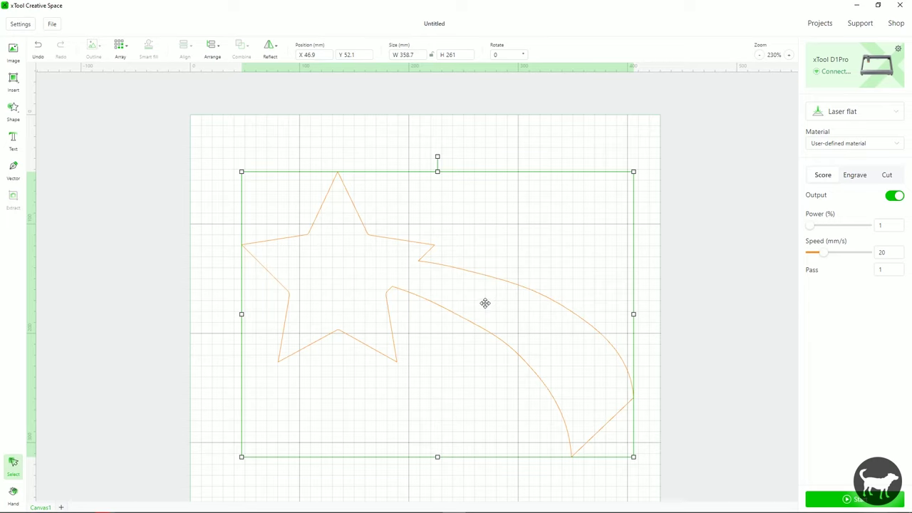
pyautogui.hotkey('ctrl', 'z')
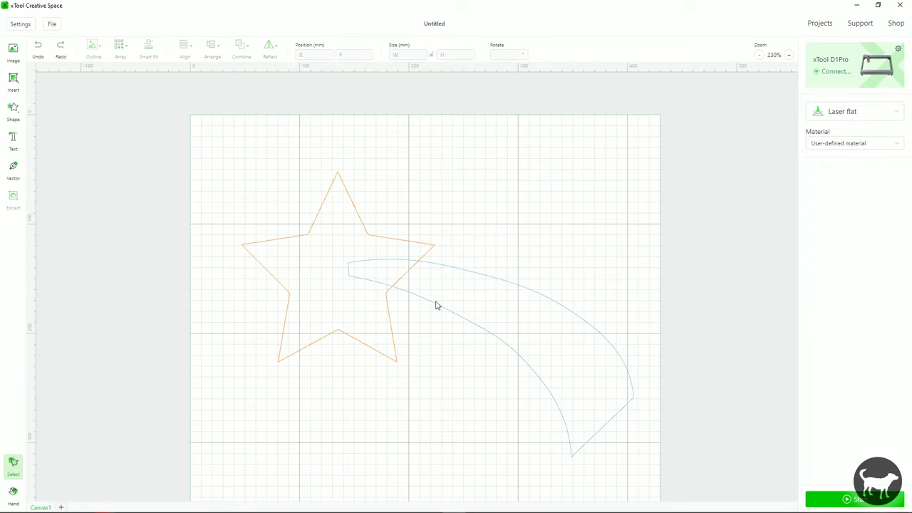
# Move the curved tail slightly down to about X 135, Y 149 mm, keeping its narrow end inside the star.
pyautogui.click(436, 303)
pyautogui.moveTo(436, 305); pyautogui.dragTo(426, 324)
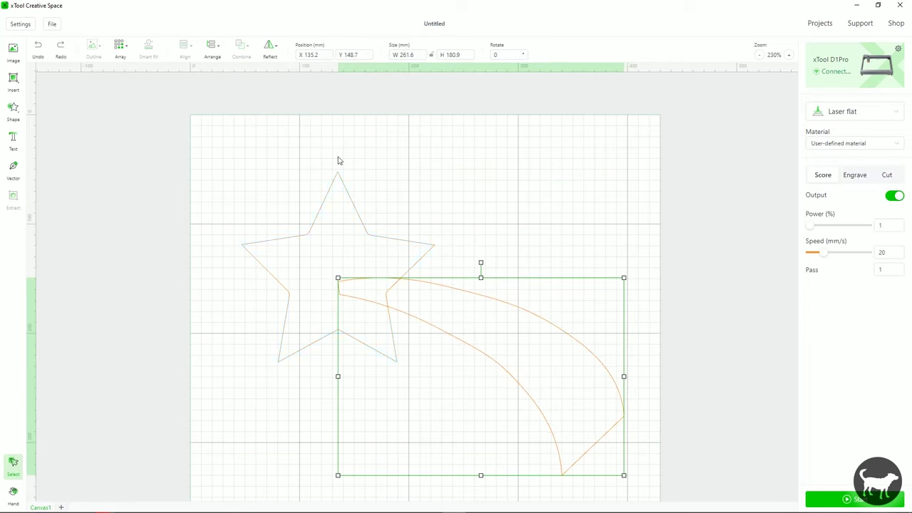
pyautogui.click(213, 55)
pyautogui.click(262, 87)
# Unite the star with the moved tail, preview the union as Engrave and Score, and undo these changes.
pyautogui.click(322, 207)
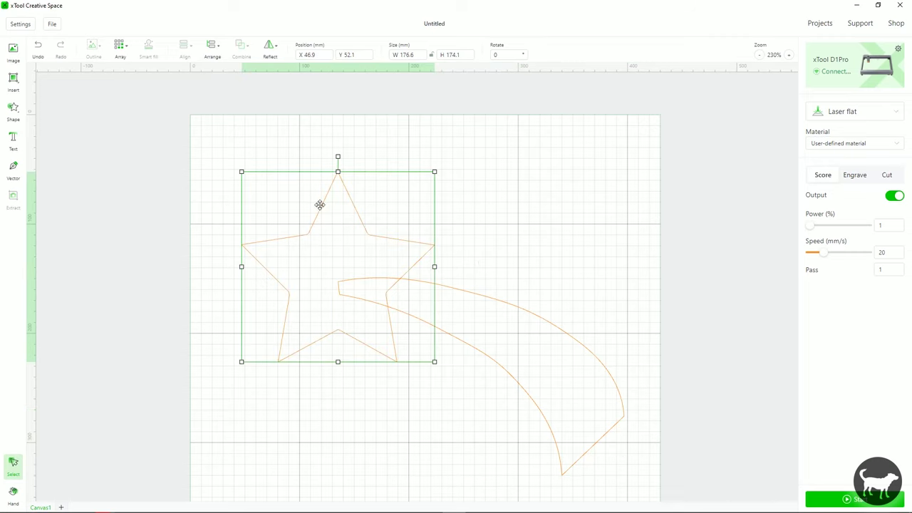
pyautogui.keyDown('shift'); pyautogui.click(499, 305); pyautogui.keyUp('shift')
pyautogui.click(243, 50)
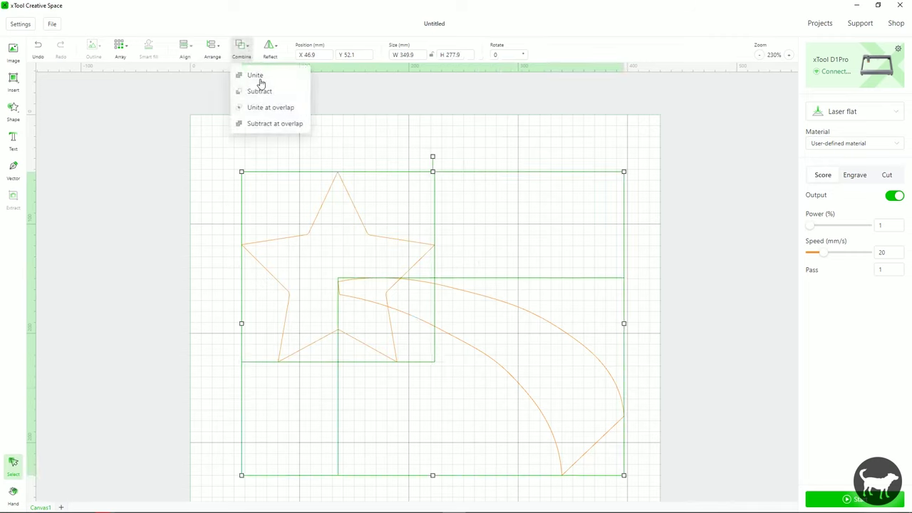
pyautogui.click(258, 77)
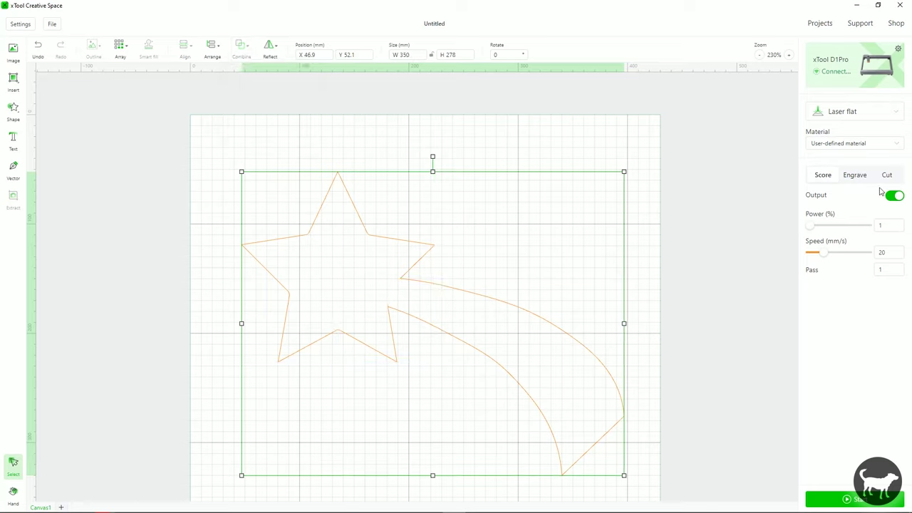
pyautogui.click(853, 176)
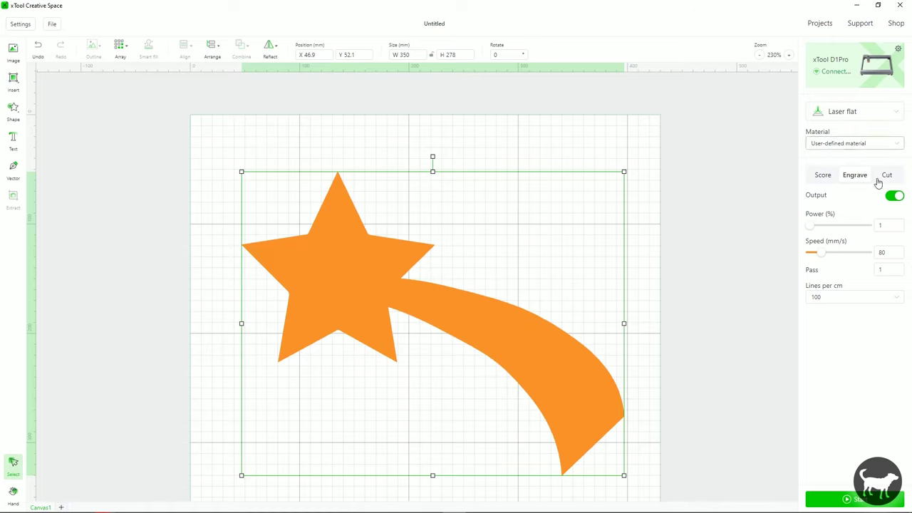
pyautogui.click(831, 177)
pyautogui.hotkey('ctrl', 'z')
pyautogui.hotkey('ctrl', 'z')
pyautogui.hotkey('ctrl', 'z')
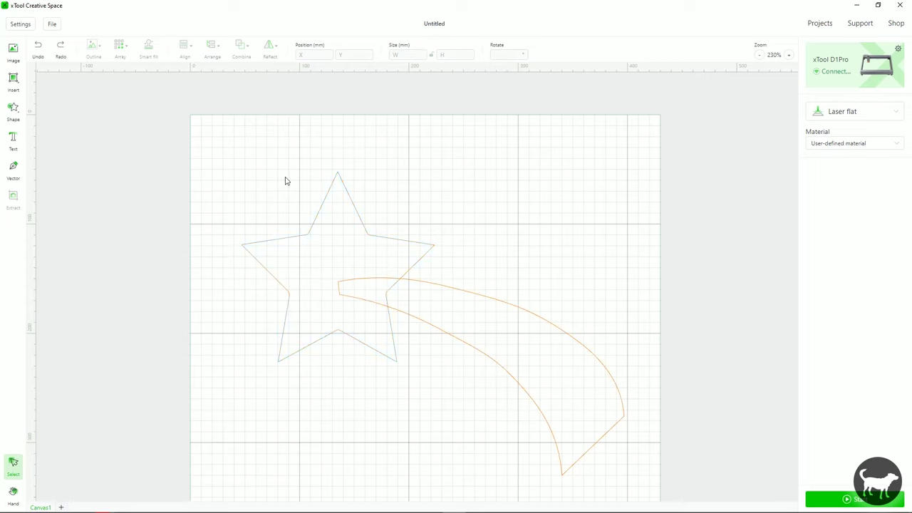
# Try the Subtract combination on the star and tail, and undo the subtraction.
pyautogui.moveTo(285, 181); pyautogui.dragTo(509, 419)
pyautogui.hotkey('ctrl', 'z')
pyautogui.moveTo(204, 137); pyautogui.dragTo(681, 491)
pyautogui.click(240, 50)
pyautogui.click(256, 92)
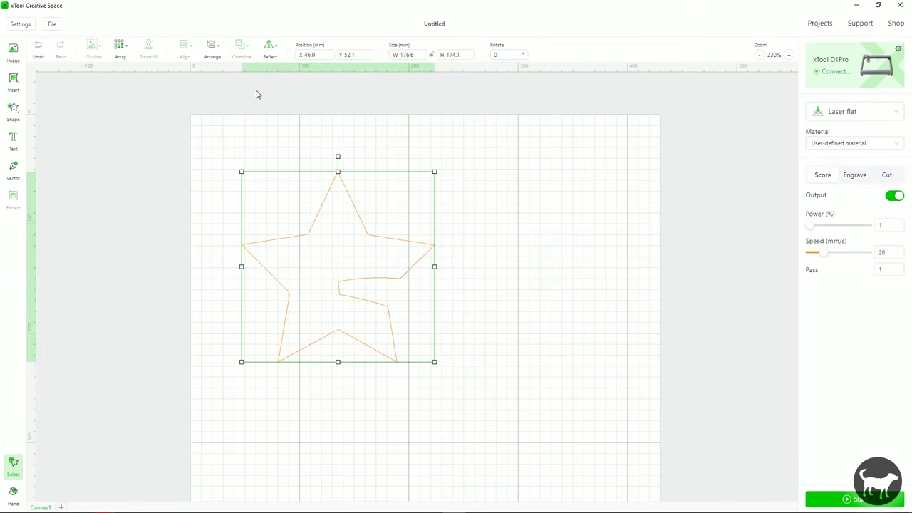
pyautogui.hotkey('ctrl', 'z')
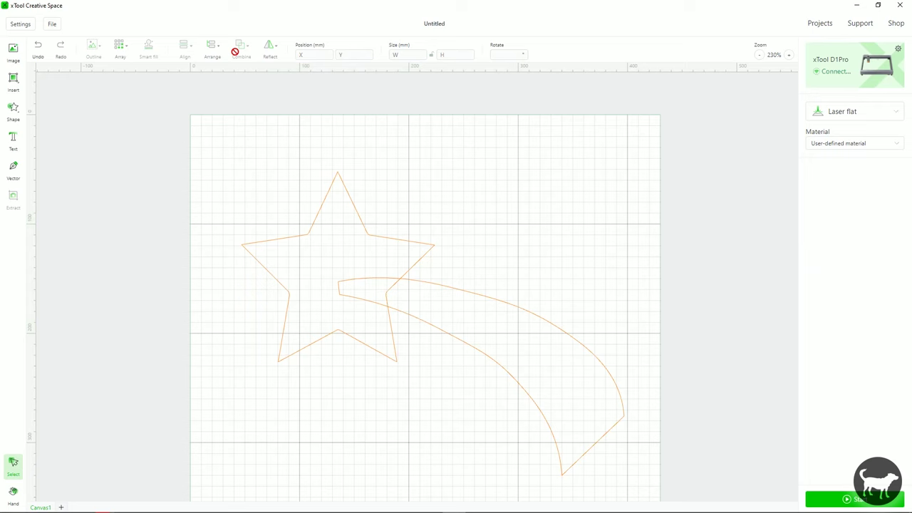
# Try the Unite at overlap combination on the star and tail, and undo it.
pyautogui.moveTo(180, 145); pyautogui.dragTo(743, 492)
pyautogui.click(244, 57)
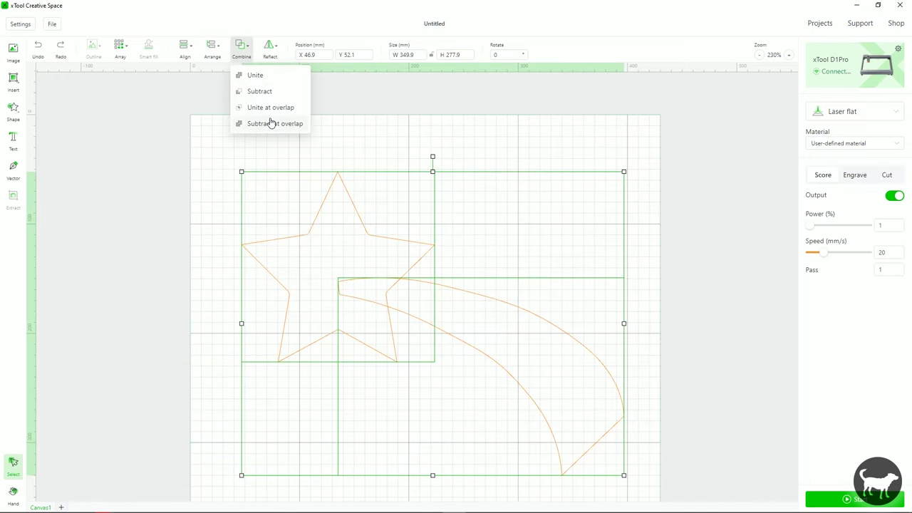
pyautogui.click(268, 107)
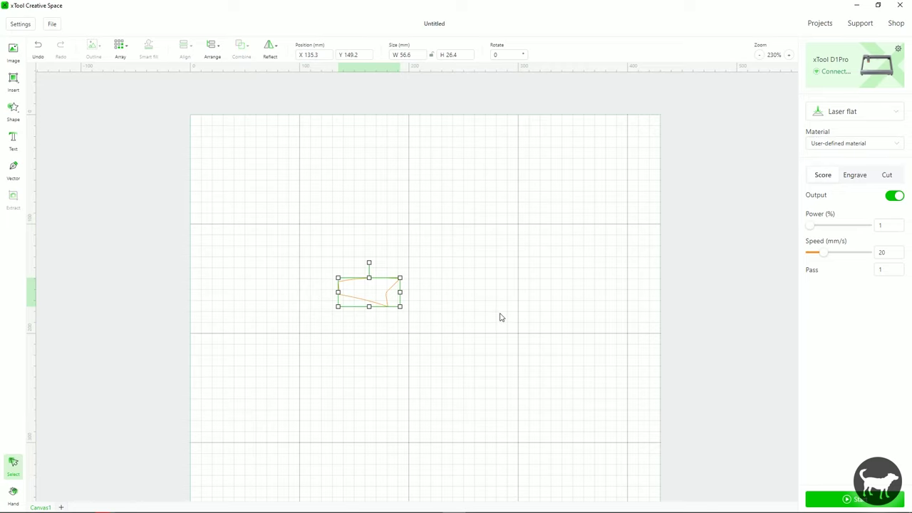
pyautogui.hotkey('ctrl', 'z')
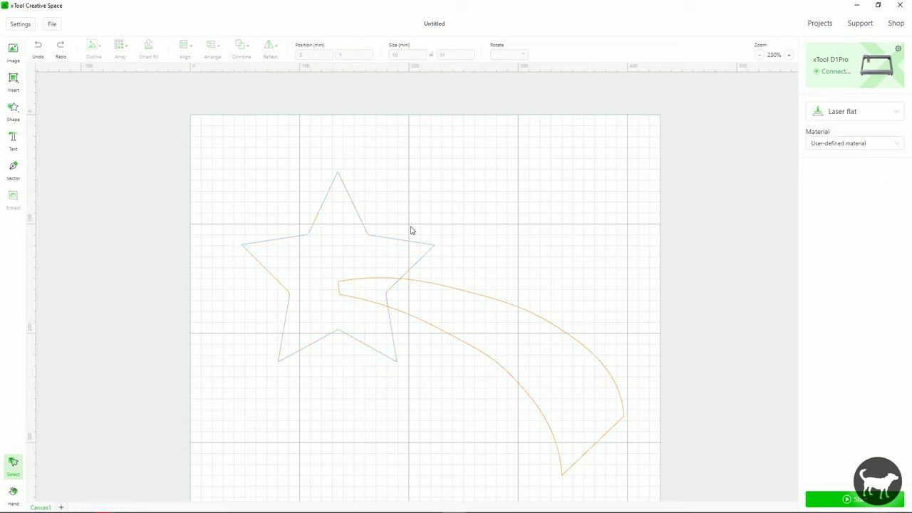
# Combine the star and tail with Subtract at overlap, preview the shape as Engrave, and undo the last change.
pyautogui.moveTo(209, 168); pyautogui.dragTo(794, 499)
pyautogui.click(240, 47)
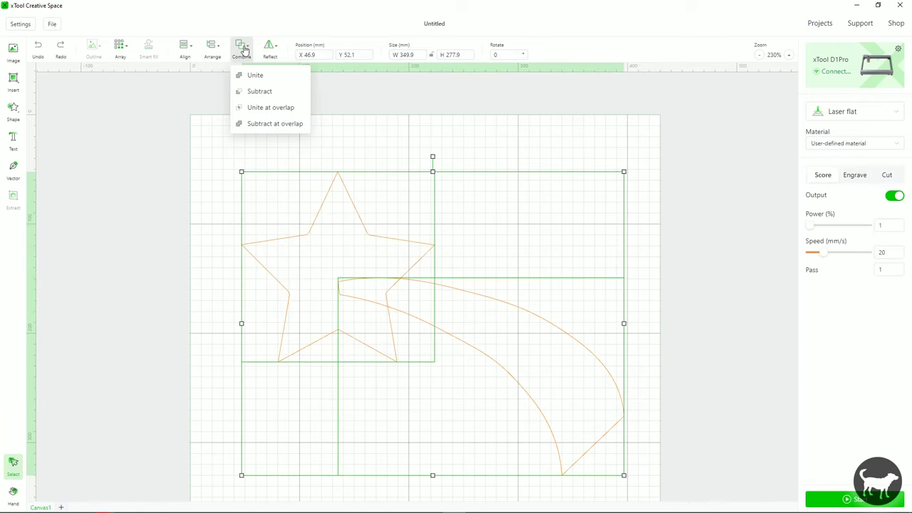
pyautogui.click(279, 127)
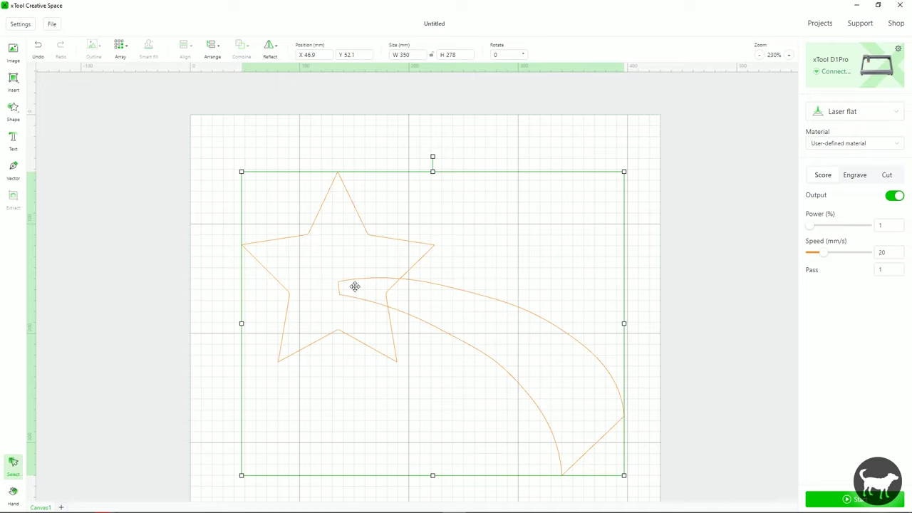
pyautogui.click(855, 175)
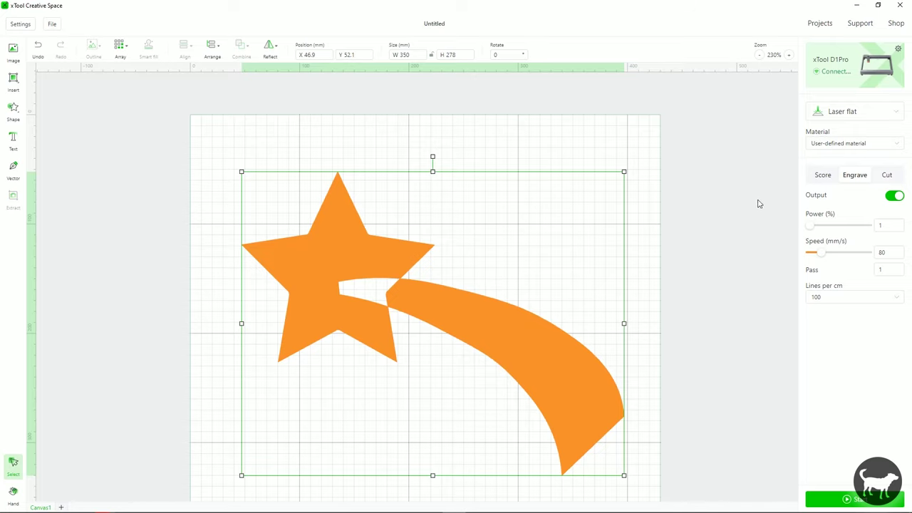
pyautogui.hotkey('ctrl', 'z')
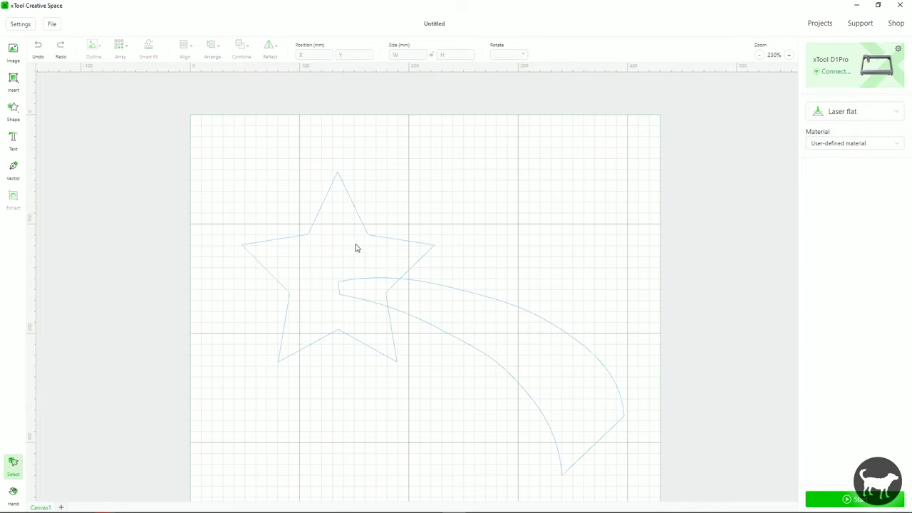
# Try reflecting the combined star and tail horizontally and vertically, and flip them back to their original orientation.
pyautogui.click(390, 307)
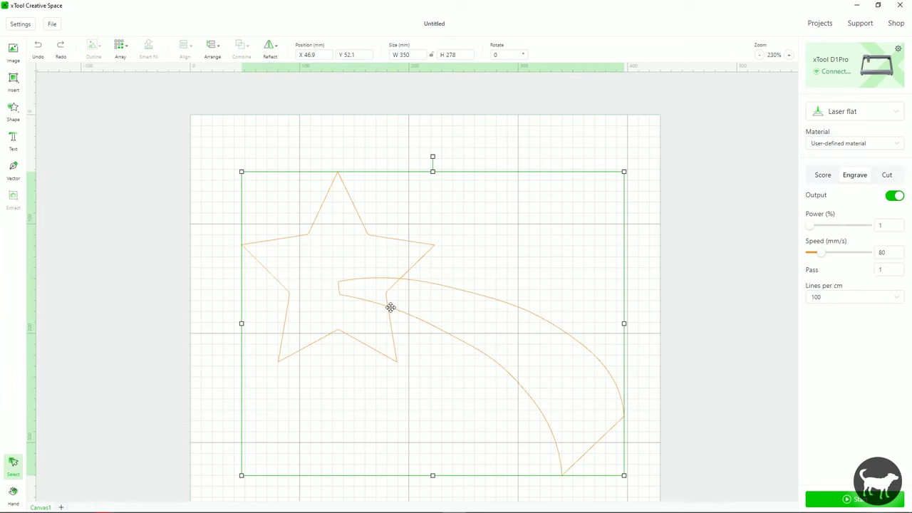
pyautogui.click(271, 53)
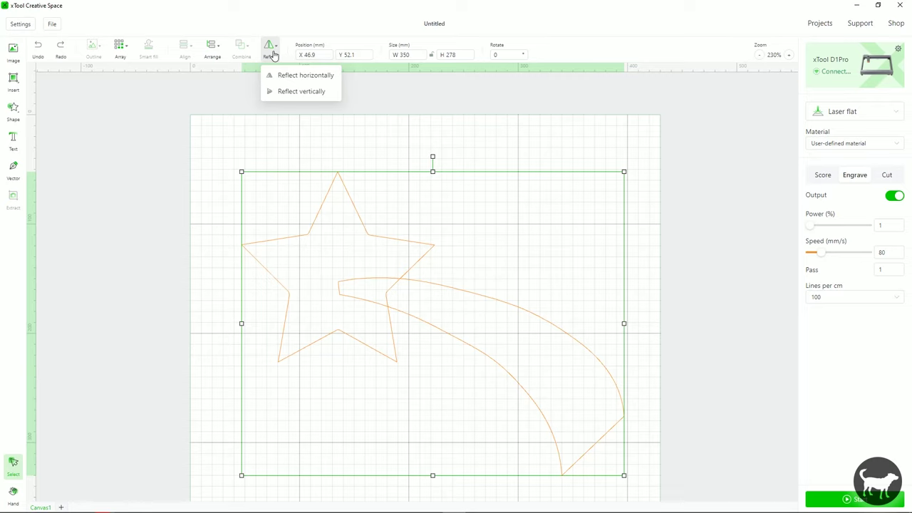
pyautogui.click(295, 78)
pyautogui.click(283, 75)
pyautogui.click(284, 90)
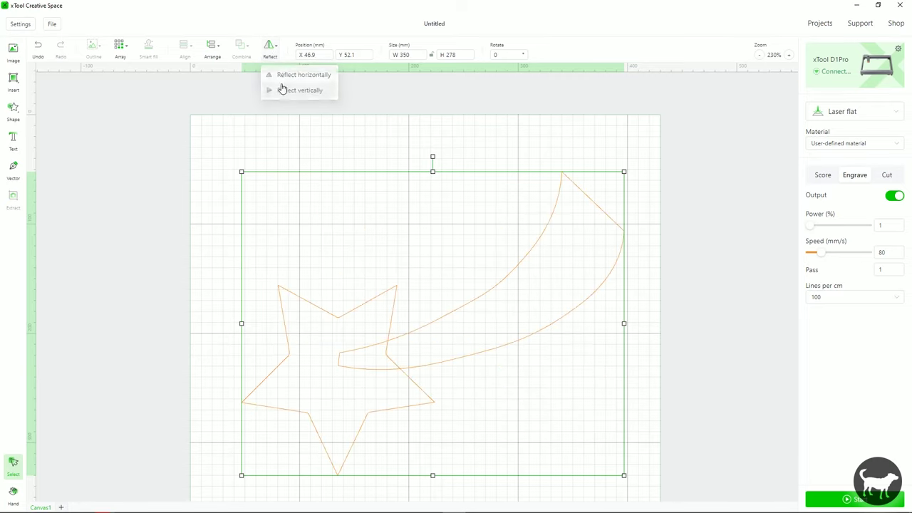
pyautogui.click(275, 57)
pyautogui.click(283, 91)
# Delete the combined star and tail shape from the canvas.
pyautogui.click(297, 195)
pyautogui.moveTo(214, 126); pyautogui.dragTo(734, 500)
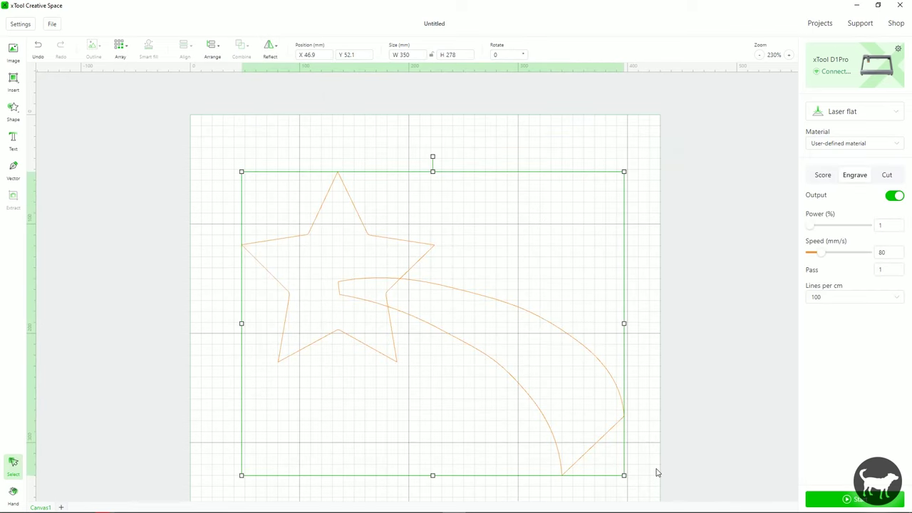
pyautogui.press('Delete')
# Import BusterLogo_ALPHA.png, scale it to about 192 × 192 mm and place it at about X 104.5, Y 96.3.
pyautogui.click(13, 49)
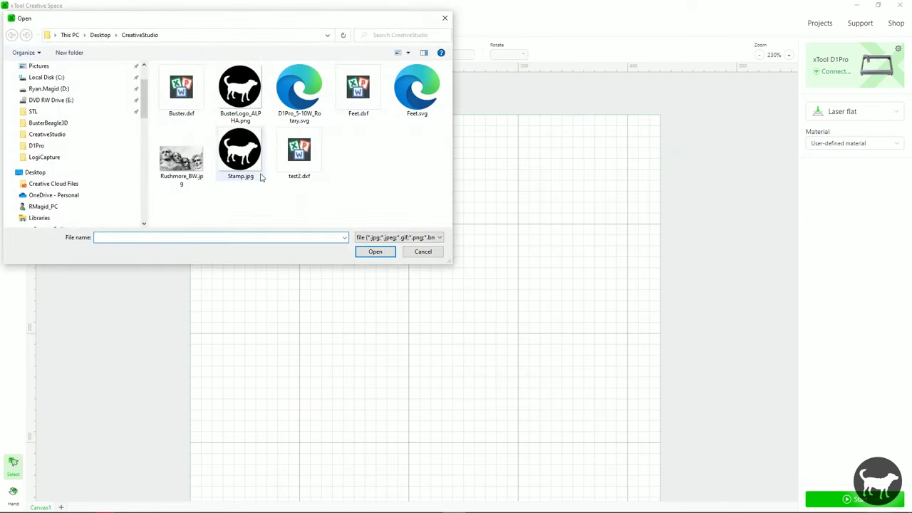
pyautogui.click(240, 153)
pyautogui.moveTo(238, 89)
pyautogui.mouseDown()
pyautogui.moveTo(241, 70)
pyautogui.moveTo(242, 79)
pyautogui.mouseUp()
pyautogui.click(374, 252)
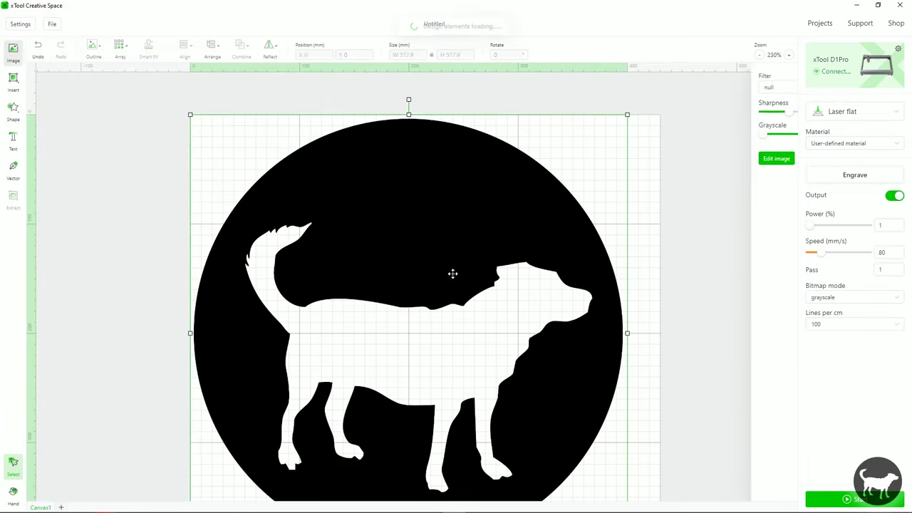
pyautogui.moveTo(190, 115); pyautogui.dragTo(418, 340)
pyautogui.moveTo(493, 361); pyautogui.dragTo(380, 241)
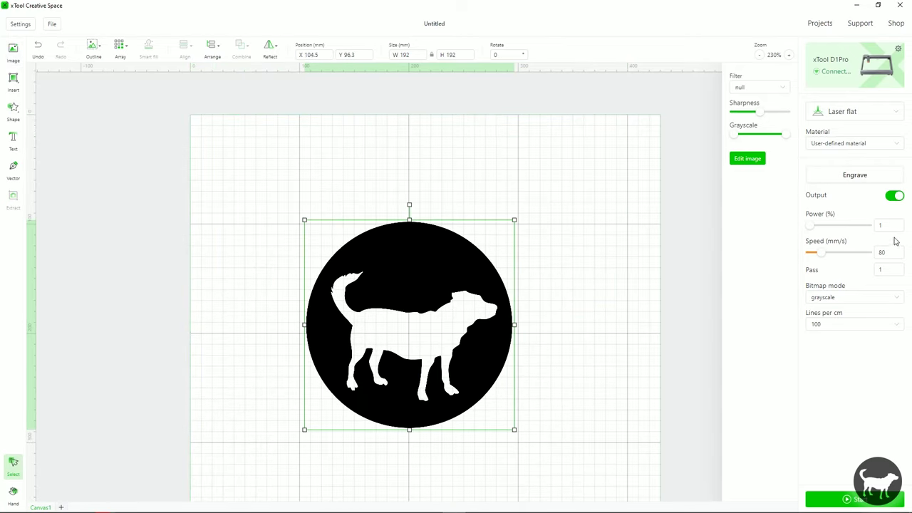
# Set the logo's engraving power to 49% and its speed to 201 mm/s.
pyautogui.moveTo(813, 226); pyautogui.dragTo(838, 226)
pyautogui.moveTo(822, 253); pyautogui.dragTo(839, 252)
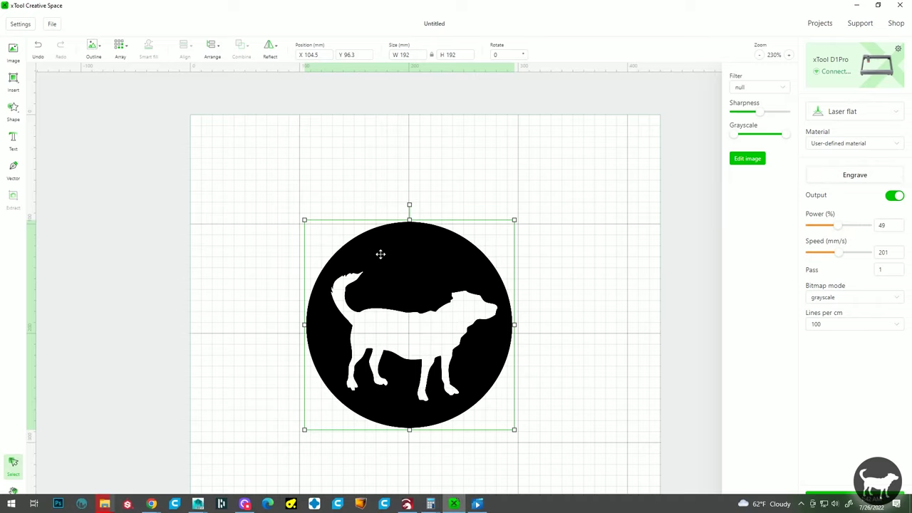
pyautogui.scroll(-2, 610, 321)
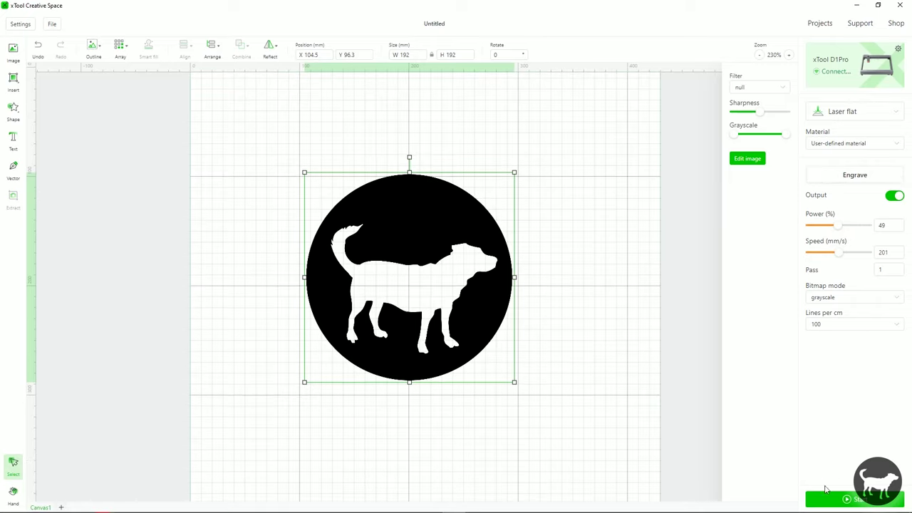
# Open the processing preview and try the different origin points in the start-point grid, ending at the design's lower-right corner.
pyautogui.click(870, 501)
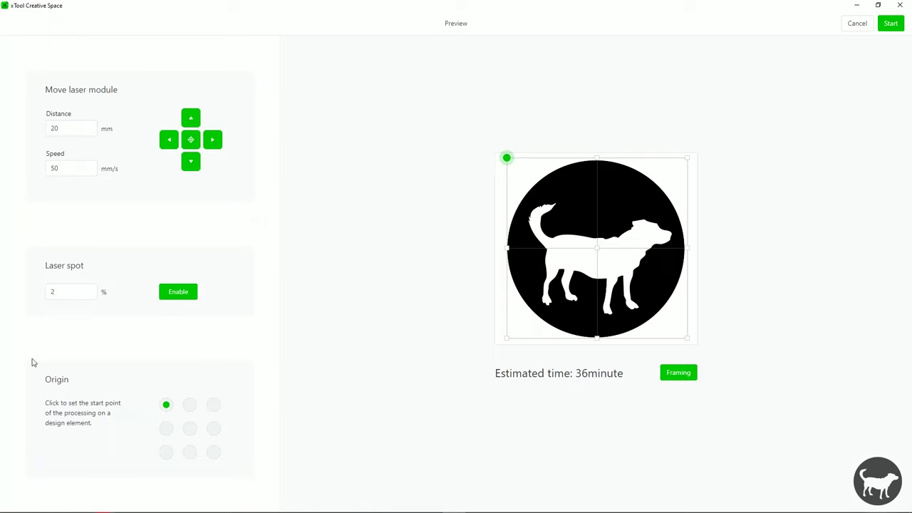
pyautogui.click(189, 405)
pyautogui.click(214, 405)
pyautogui.click(214, 429)
pyautogui.click(189, 429)
pyautogui.click(166, 430)
pyautogui.click(168, 453)
pyautogui.click(190, 453)
pyautogui.click(214, 453)
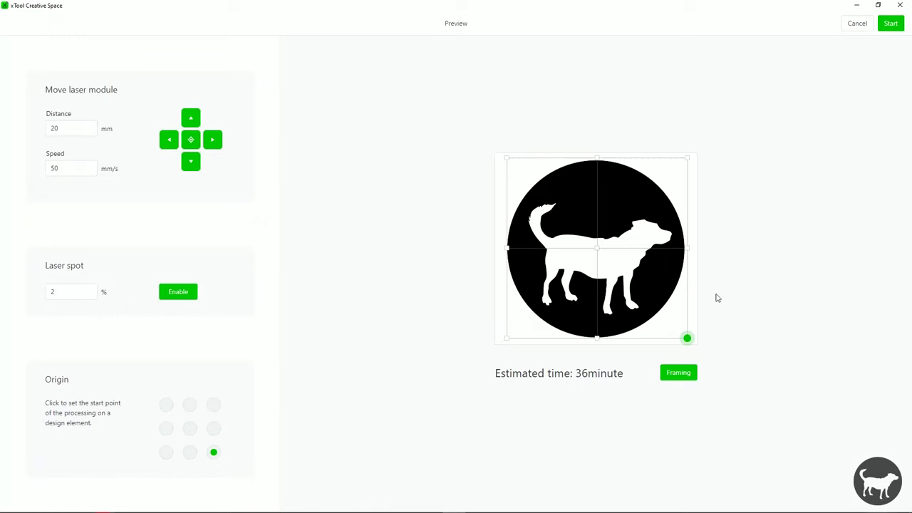
# Try setting the start point directly on the previewed design's anchor points, and cancel the preview.
pyautogui.click(508, 159)
pyautogui.click(505, 247)
pyautogui.click(598, 250)
pyautogui.click(597, 158)
pyautogui.click(507, 157)
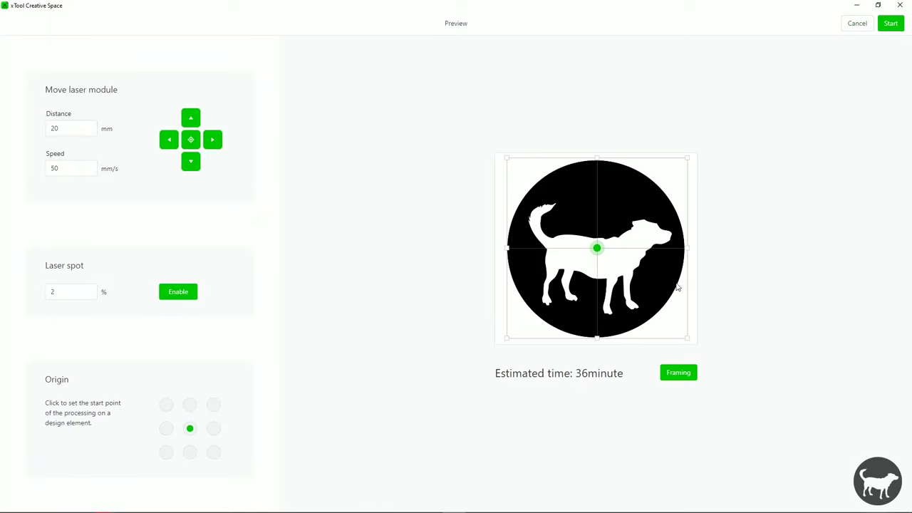
pyautogui.click(848, 24)
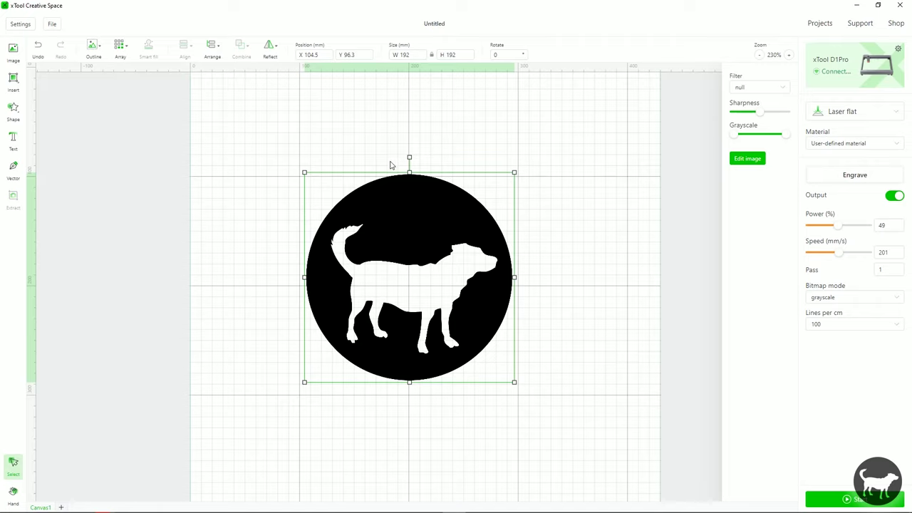
# Move the logo to about X 36.7, Y 51.1 and add a second canvas to the project.
pyautogui.moveTo(428, 230); pyautogui.dragTo(350, 180)
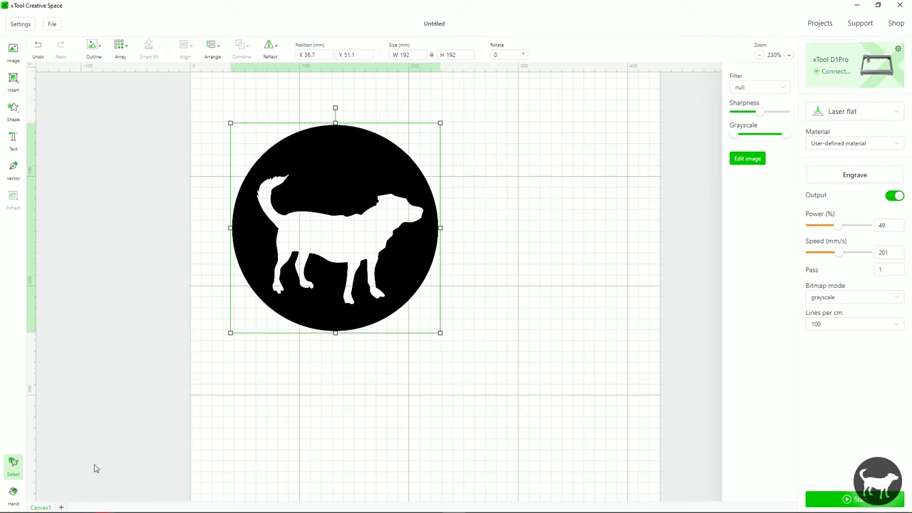
pyautogui.click(63, 507)
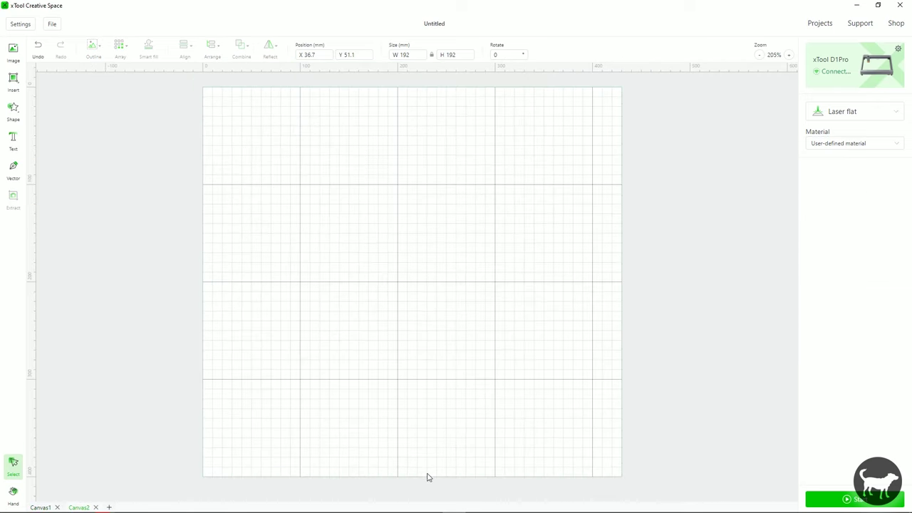
# Place a large and a small rounded triangle on Canvas2, and switch to Canvas1 and back to compare them.
pyautogui.click(13, 109)
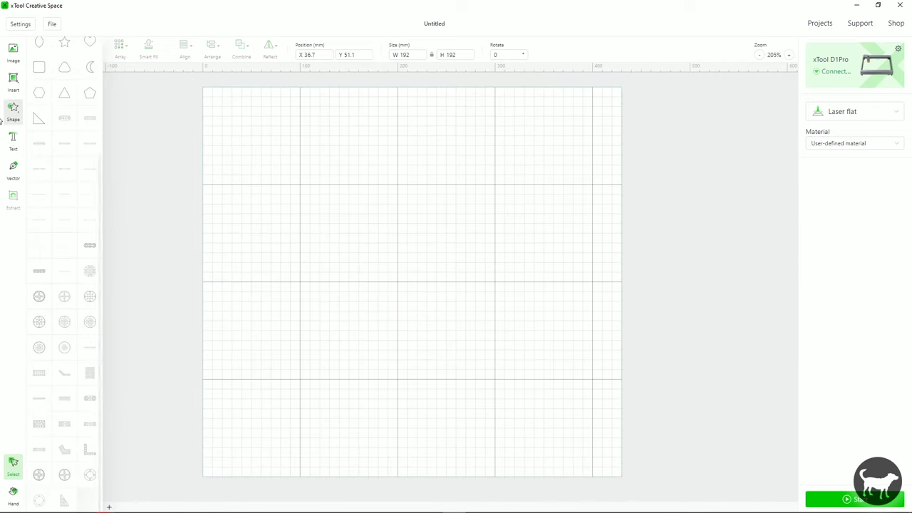
pyautogui.click(61, 77)
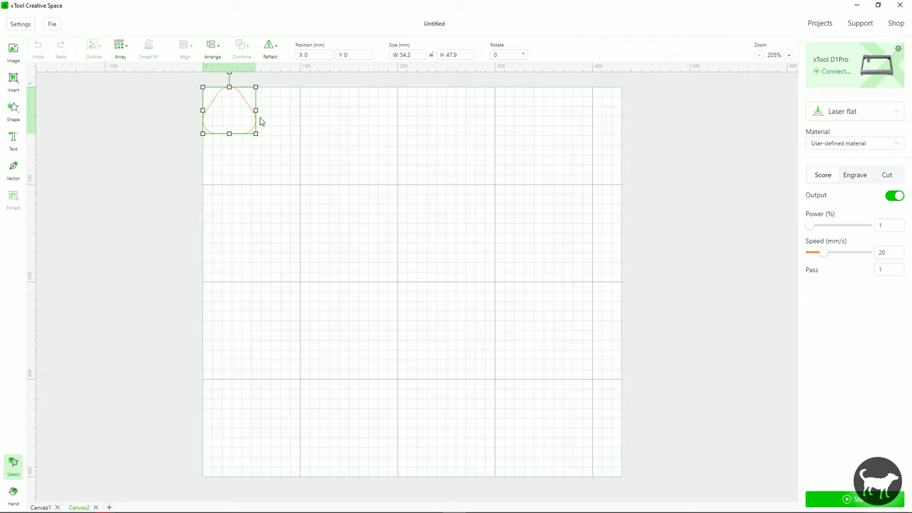
pyautogui.moveTo(252, 109); pyautogui.dragTo(590, 191)
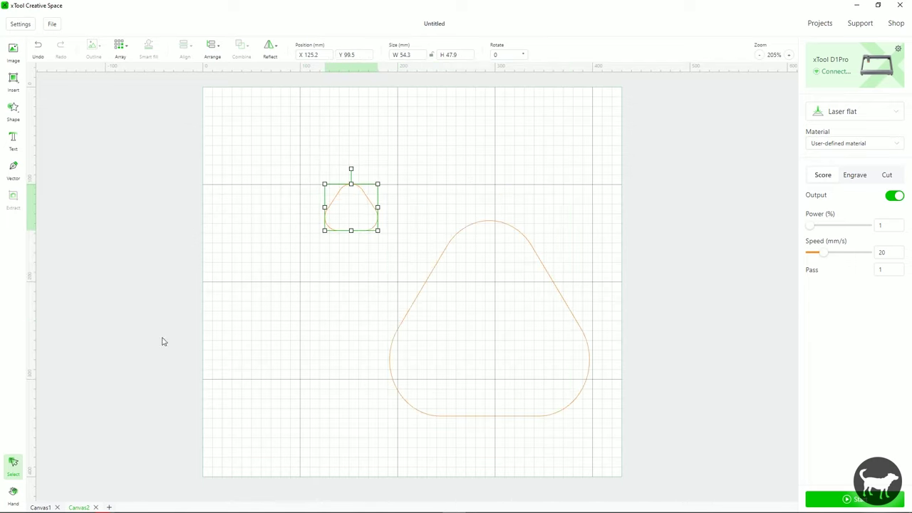
pyautogui.click(41, 508)
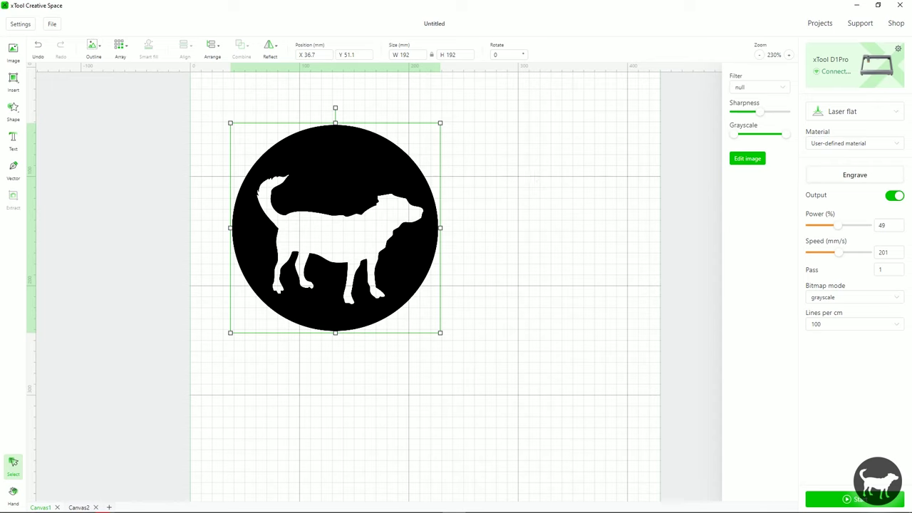
pyautogui.click(79, 507)
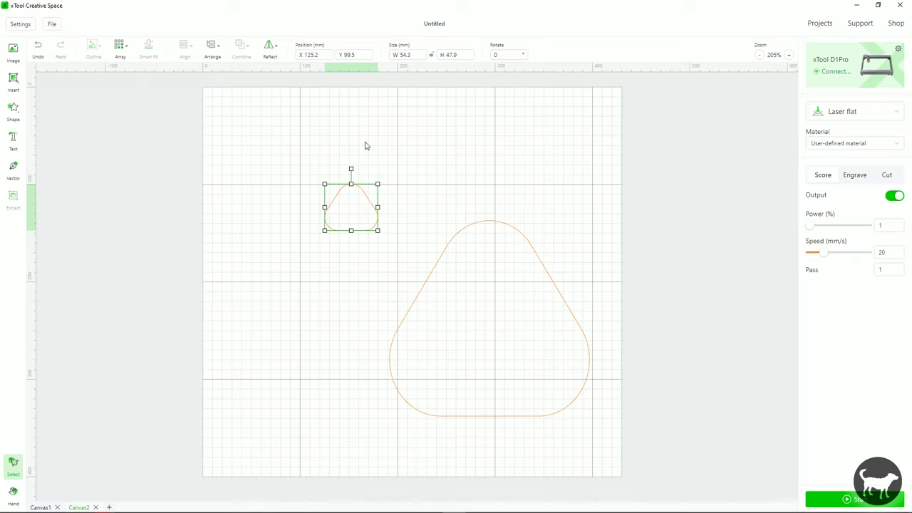
# Open the Project center and browse through its catalogue of sample projects.
pyautogui.click(52, 24)
pyautogui.click(820, 25)
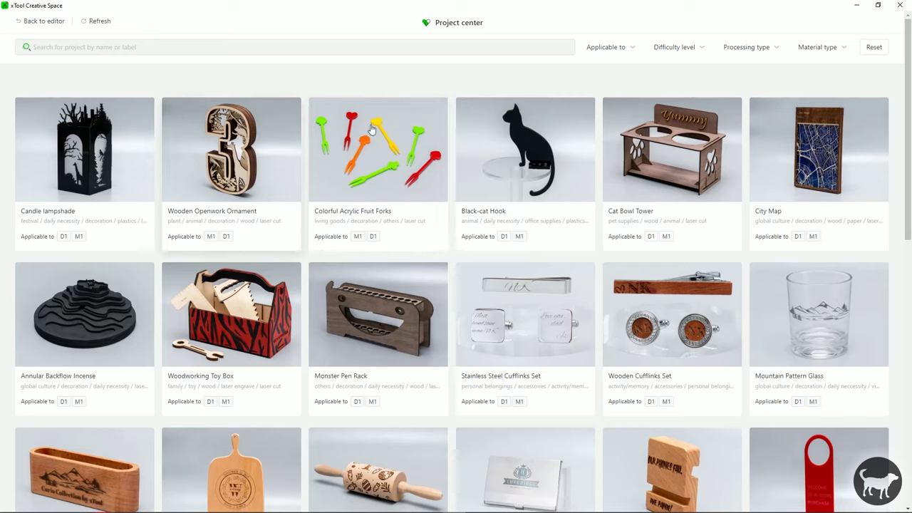
pyautogui.scroll(-5, 513, 252)
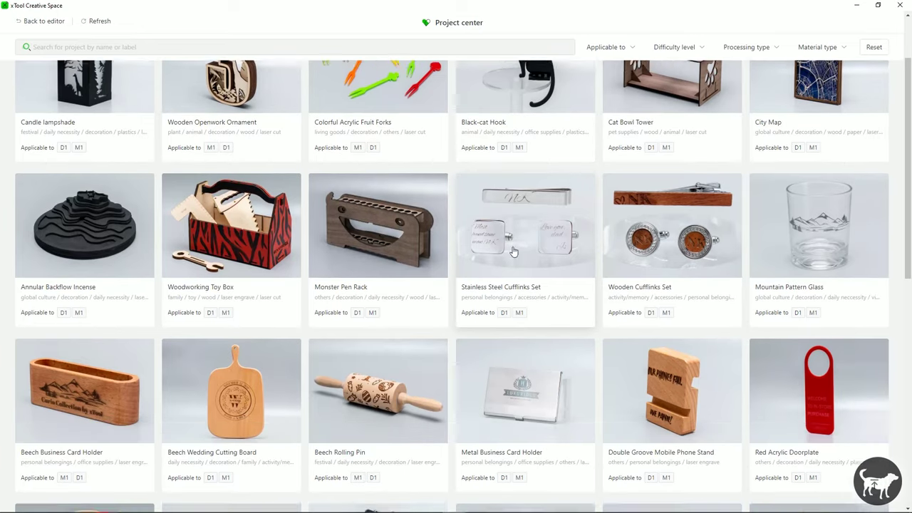
pyautogui.scroll(-4, 513, 253)
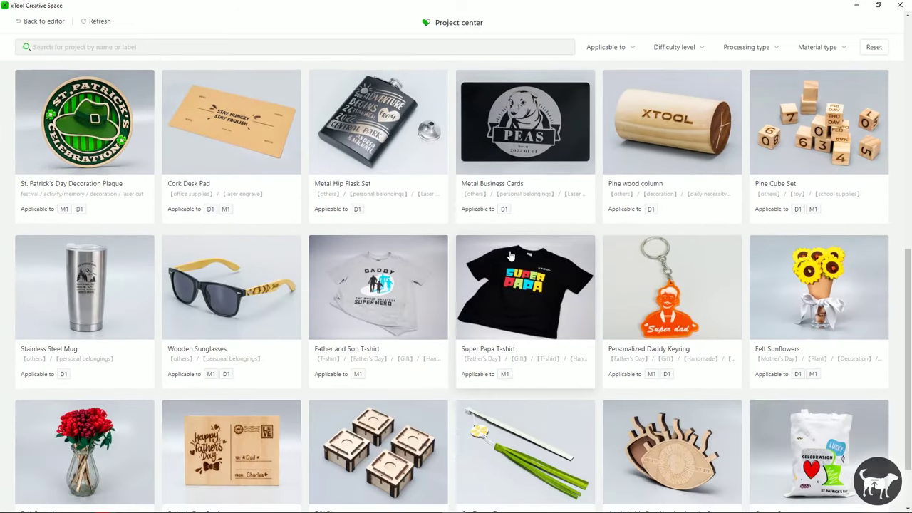
pyautogui.scroll(-3, 510, 255)
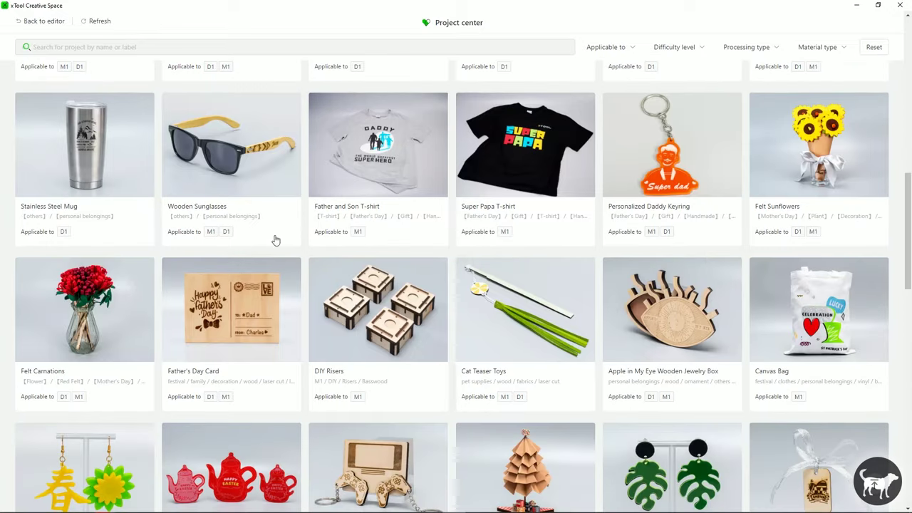
pyautogui.scroll(12, 634, 413)
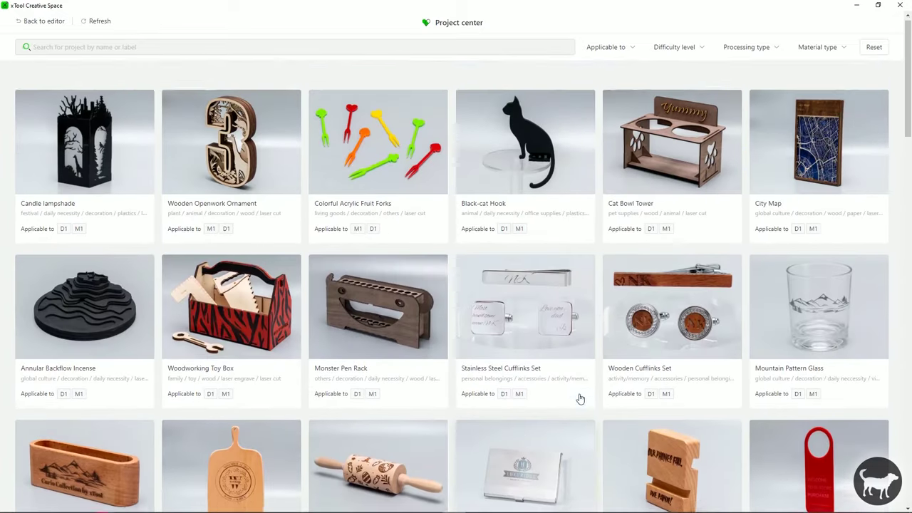
# Open the Wooden Openwork Ornament project and review its materials and the expanded step-by-step instructions.
pyautogui.click(221, 144)
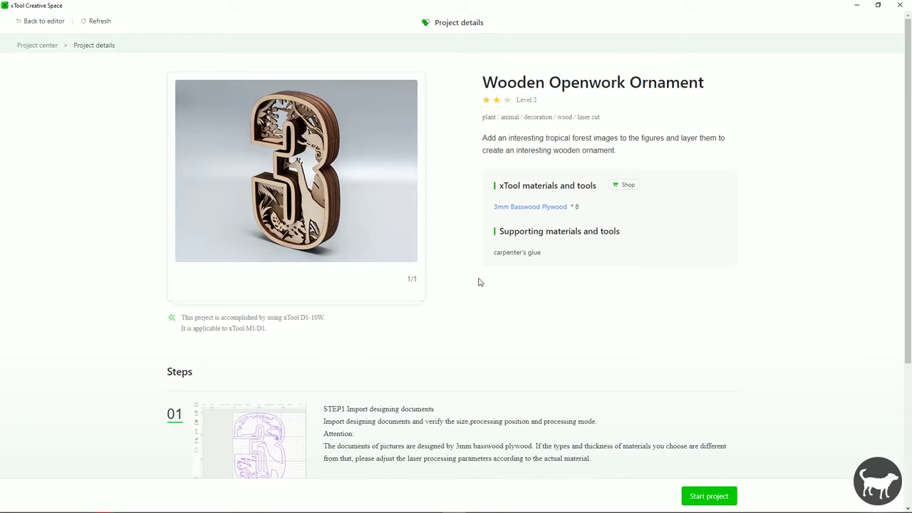
pyautogui.scroll(-3, 432, 363)
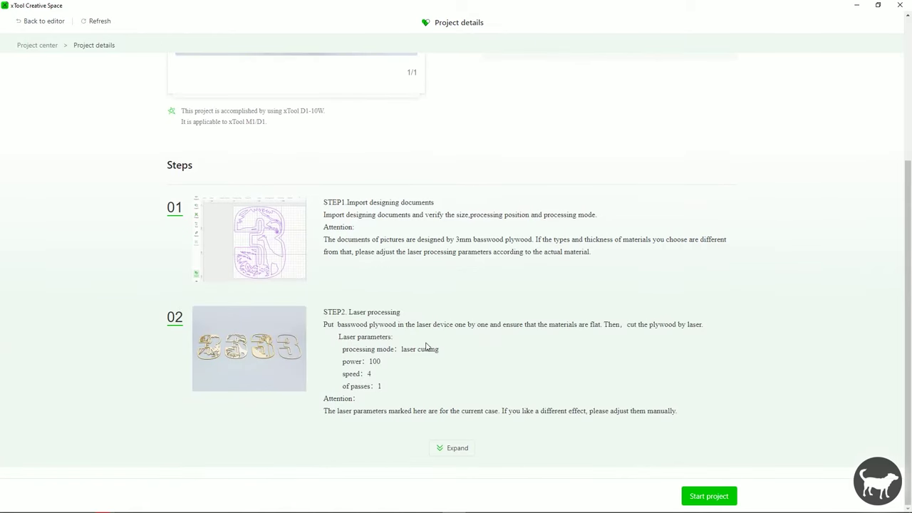
pyautogui.click(467, 449)
pyautogui.scroll(-3, 495, 349)
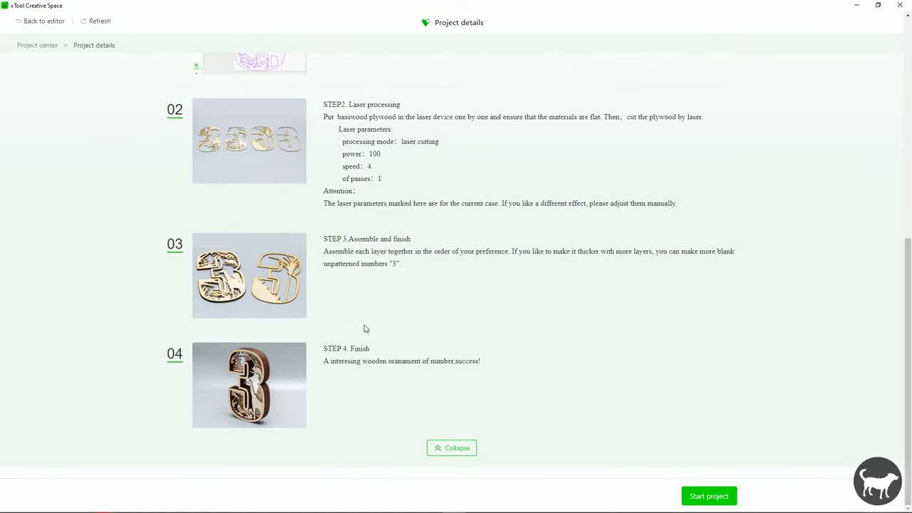
pyautogui.scroll(2, 370, 285)
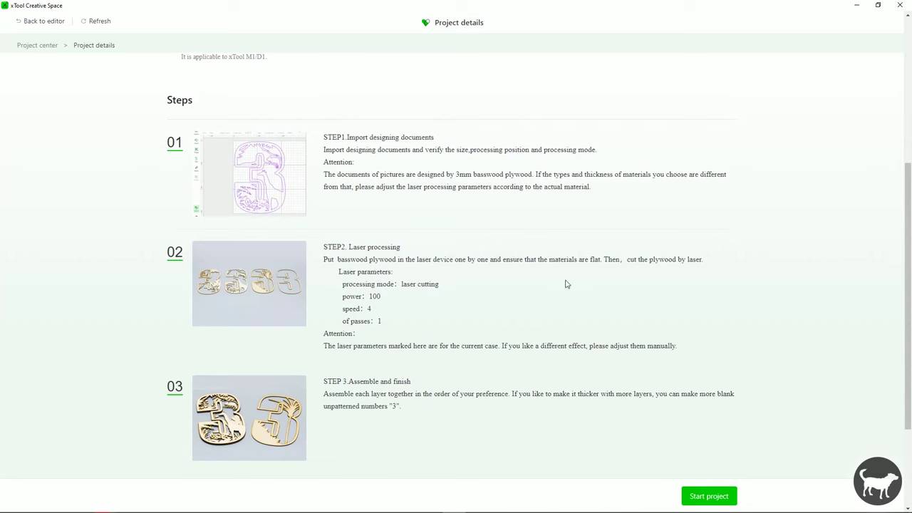
pyautogui.scroll(-2, 566, 288)
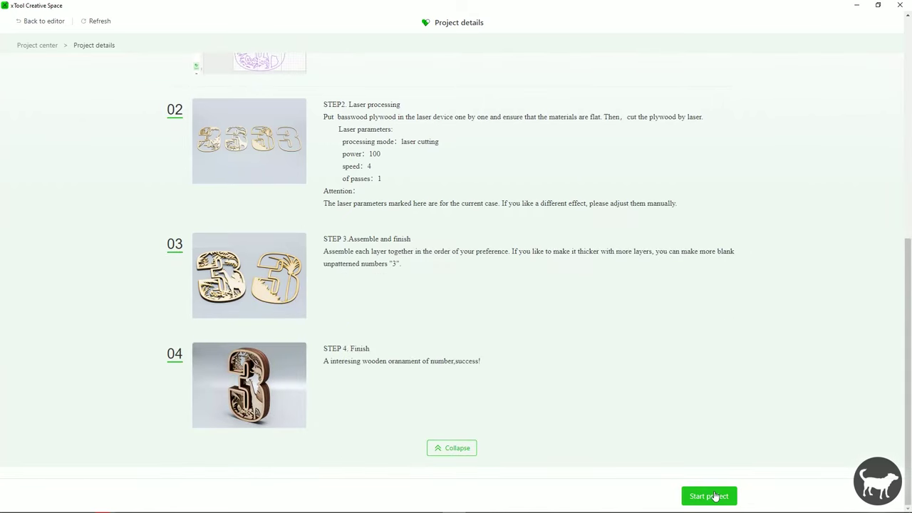
# Start the Wooden Openwork Ornament project, look through its four A4 basswood canvases, and select the artwork on the first one.
pyautogui.click(710, 496)
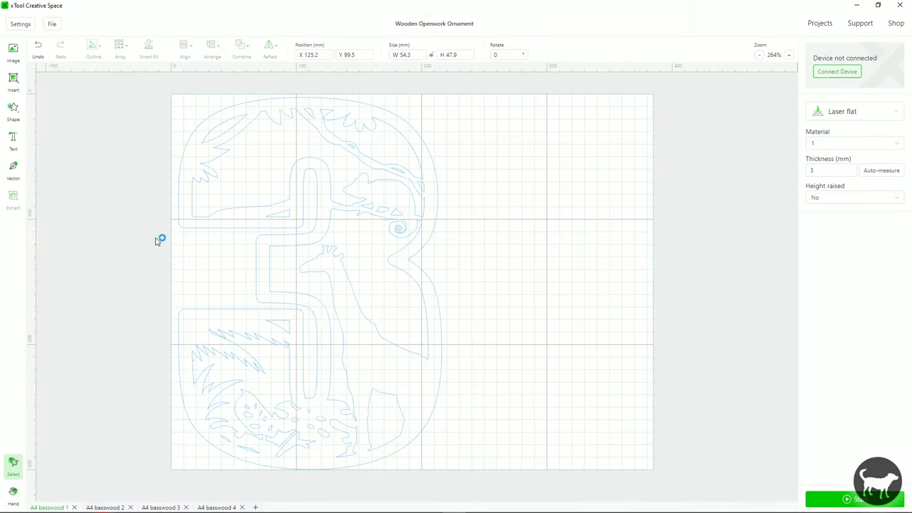
pyautogui.click(109, 508)
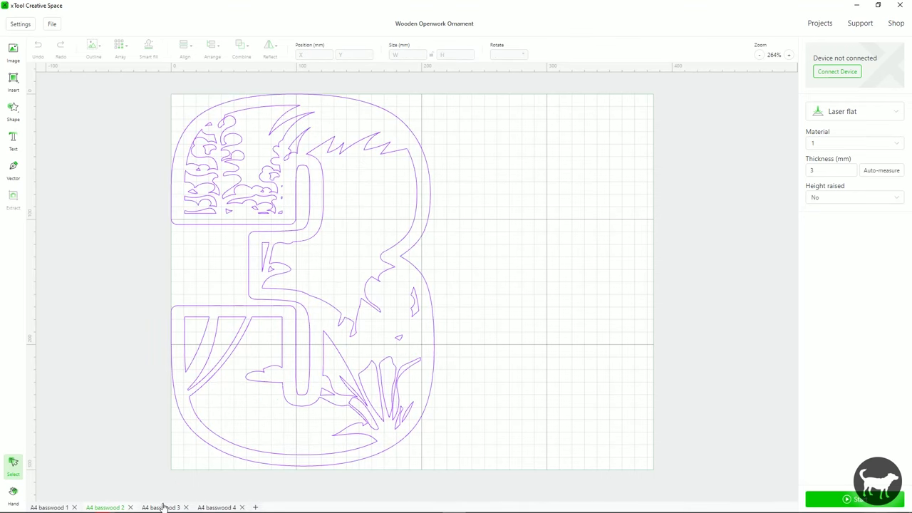
pyautogui.click(161, 507)
pyautogui.click(221, 507)
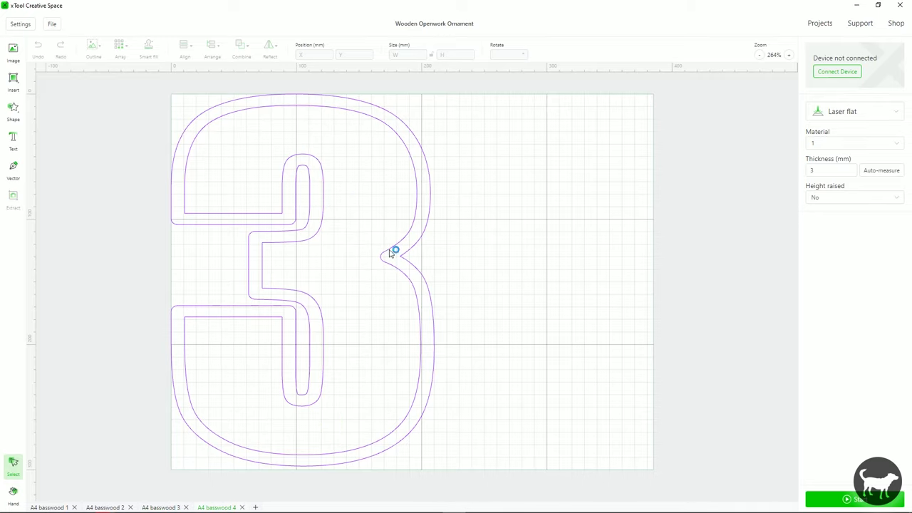
pyautogui.click(182, 160)
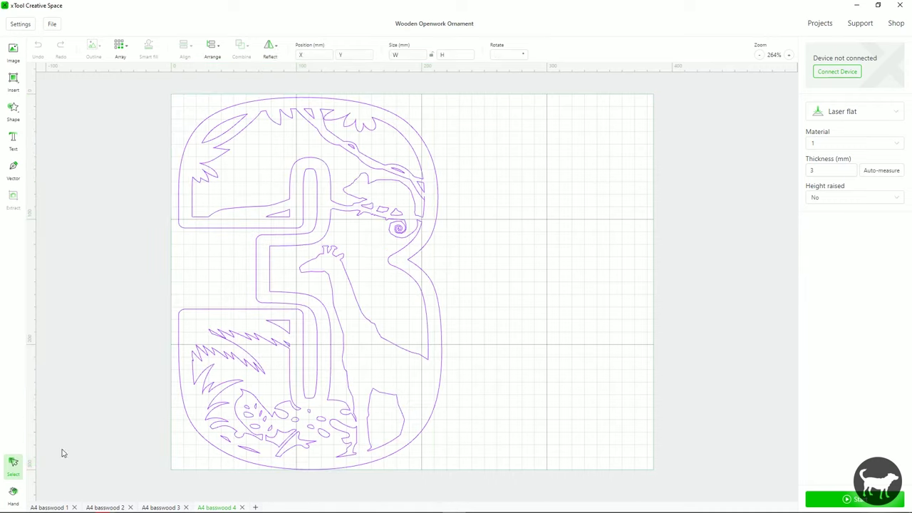
pyautogui.click(61, 507)
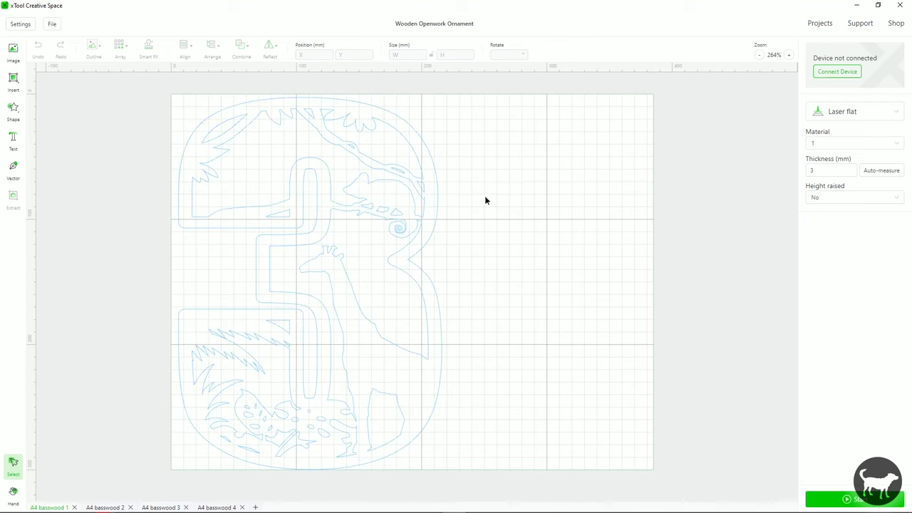
pyautogui.click(412, 151)
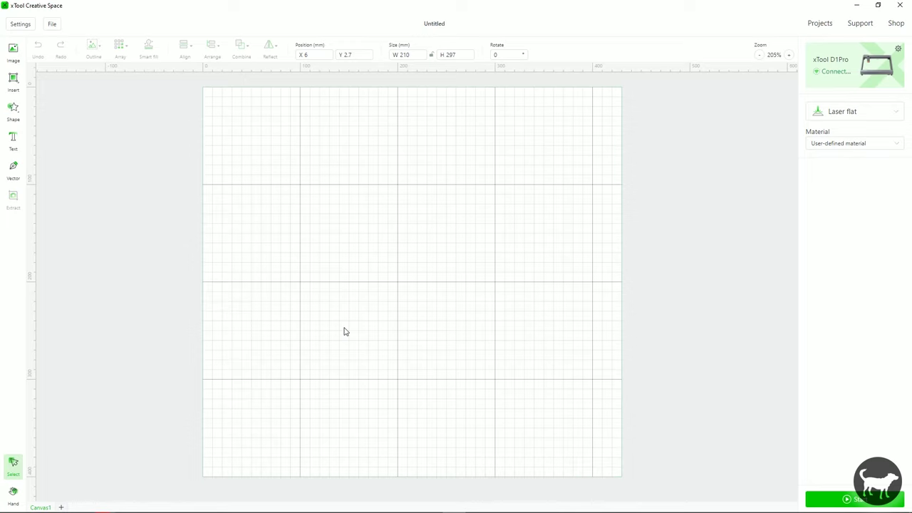
# Import Rushmore_BW.jpg into the empty canvas and scale it down to about 118.5 × 66.6 mm.
pyautogui.click(13, 50)
pyautogui.click(187, 158)
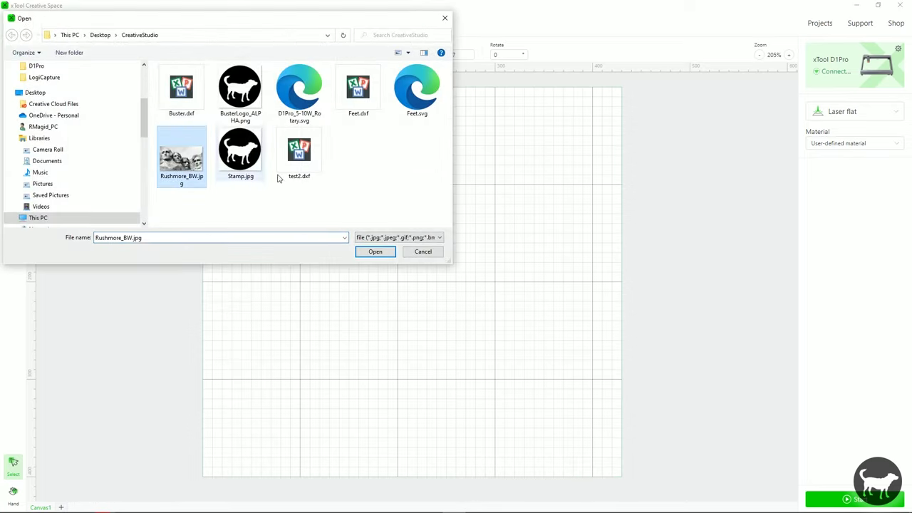
pyautogui.click(375, 252)
pyautogui.moveTo(217, 98); pyautogui.dragTo(417, 295)
# Set the Rushmore image's X position to 200 mm.
pyautogui.click(302, 54)
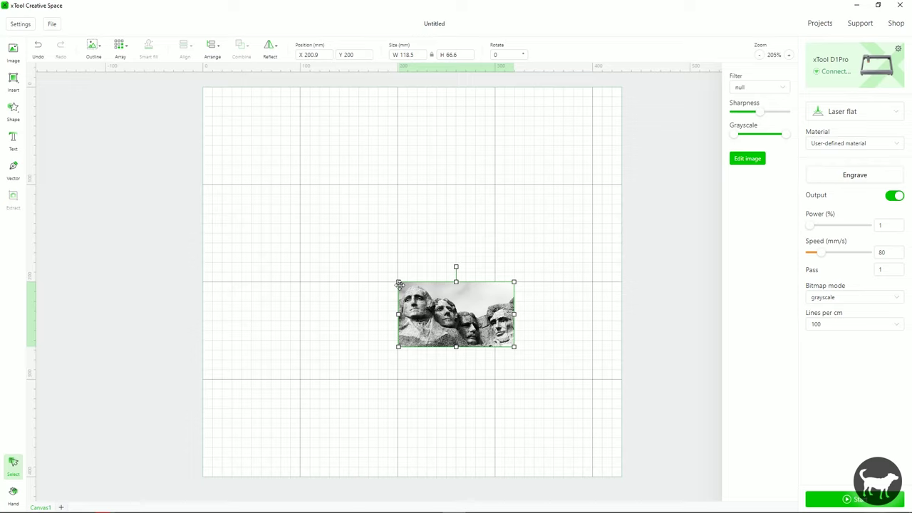
pyautogui.click(312, 56)
pyautogui.press('BackSpace')
pyautogui.press('BackSpace')
pyautogui.press('BackSpace')
pyautogui.write('0')
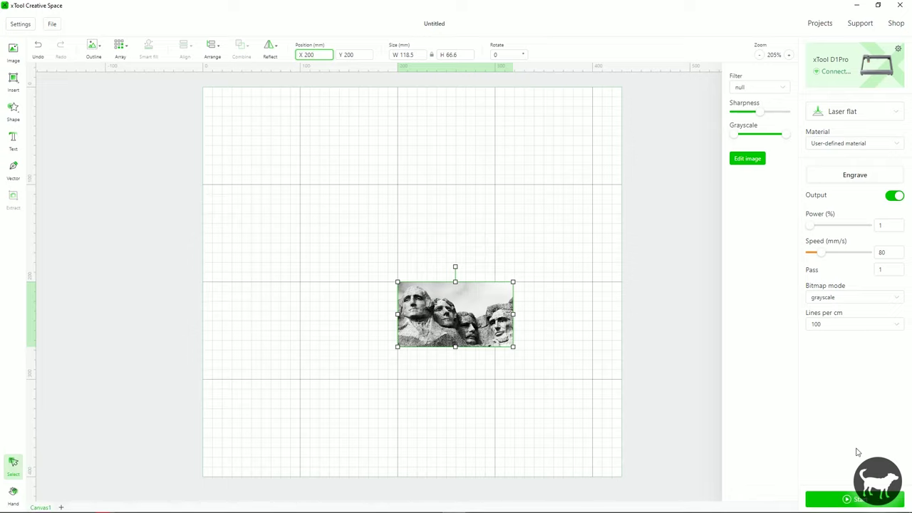
# Preview the job, try the top-left, middle-left, bottom-left, bottom-center and top-center origins on the Rushmore image, and return to the canvas.
pyautogui.click(857, 503)
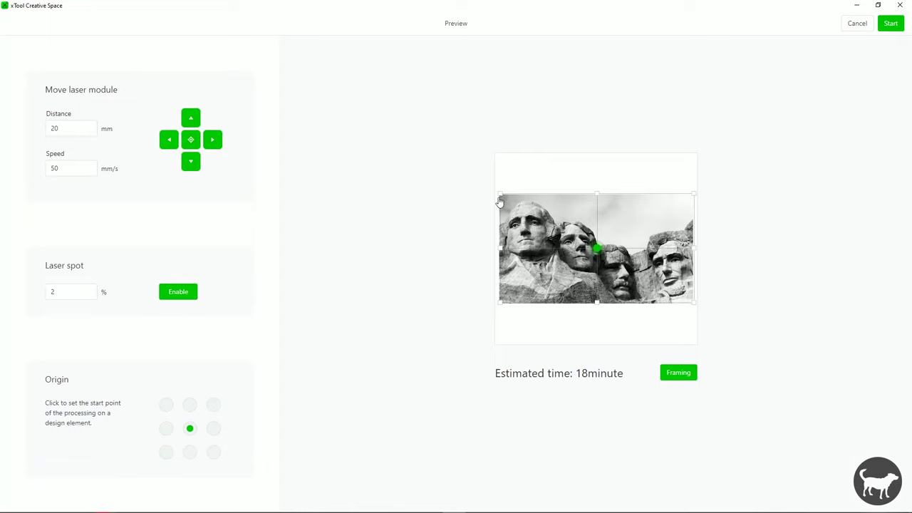
pyautogui.click(501, 195)
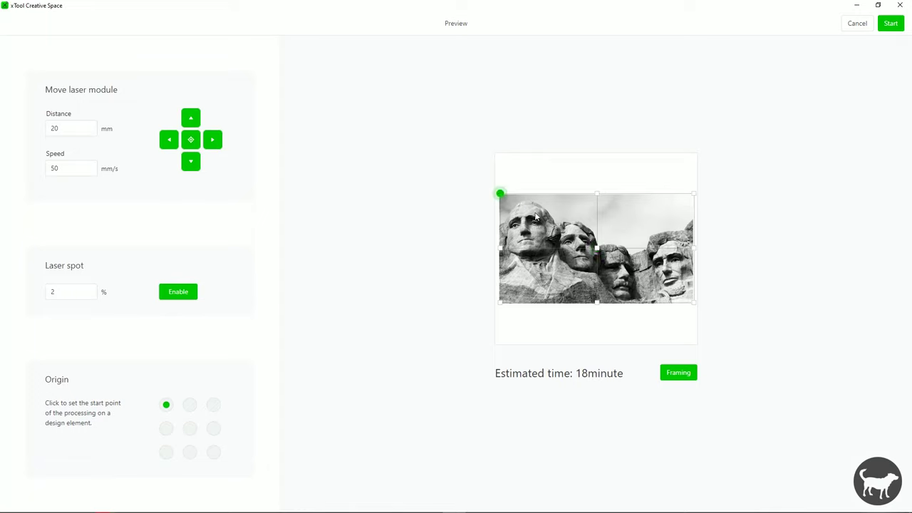
pyautogui.click(501, 250)
pyautogui.click(500, 303)
pyautogui.click(598, 304)
pyautogui.click(596, 194)
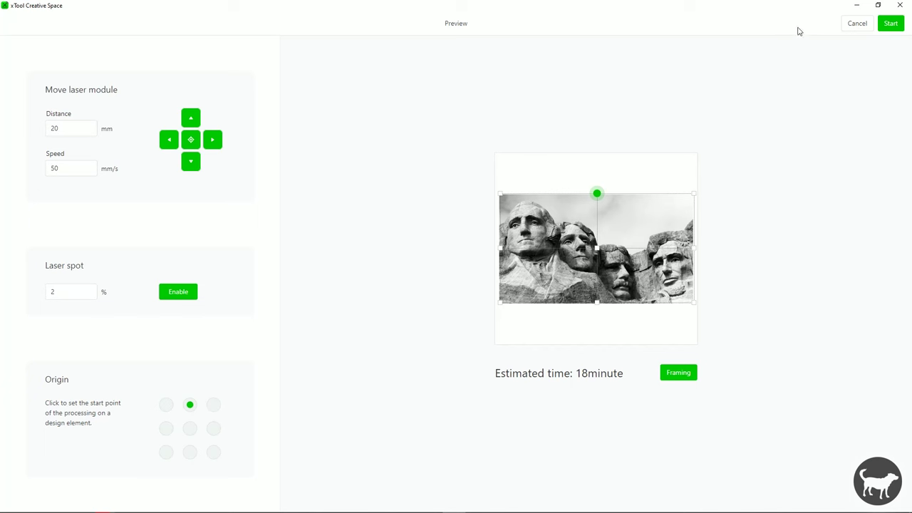
pyautogui.click(866, 30)
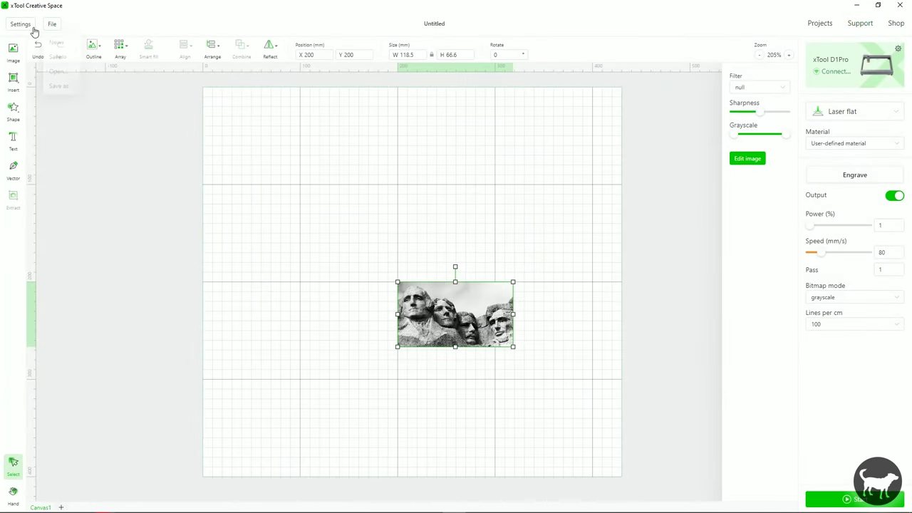
# Open AbsoluteCoordinates.xcs without saving the current project, and select the small square at the canvas's top-left corner.
pyautogui.click(57, 72)
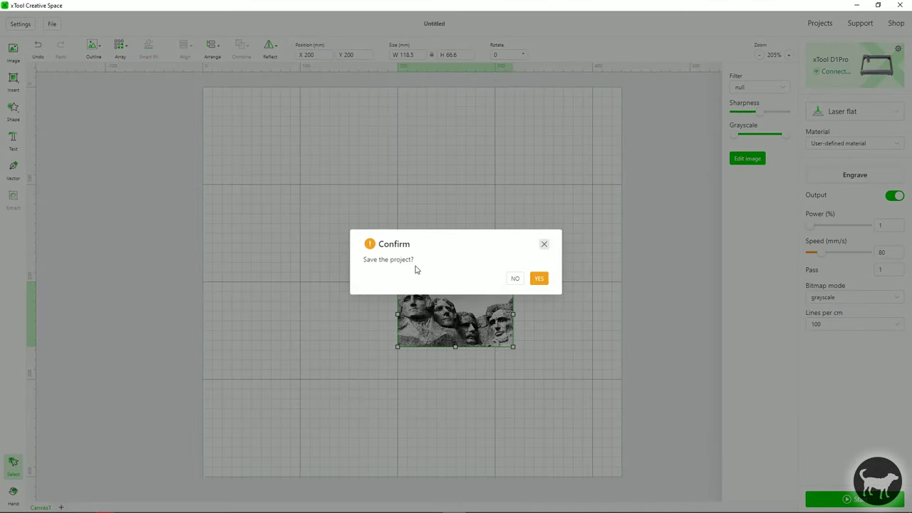
pyautogui.click(516, 277)
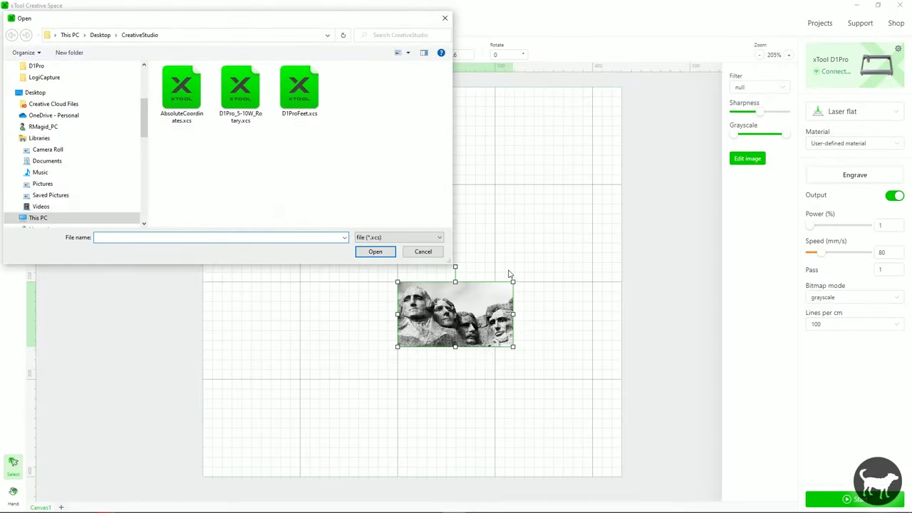
pyautogui.click(182, 96)
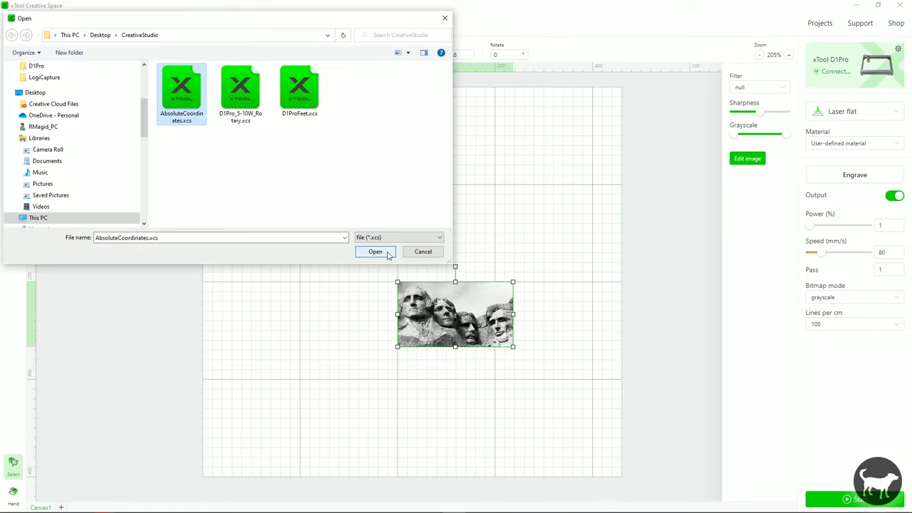
pyautogui.click(376, 252)
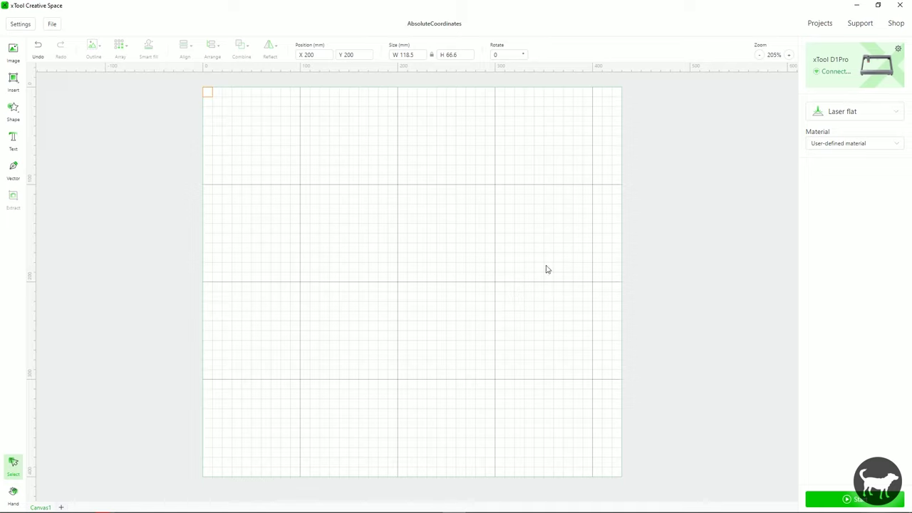
pyautogui.click(210, 97)
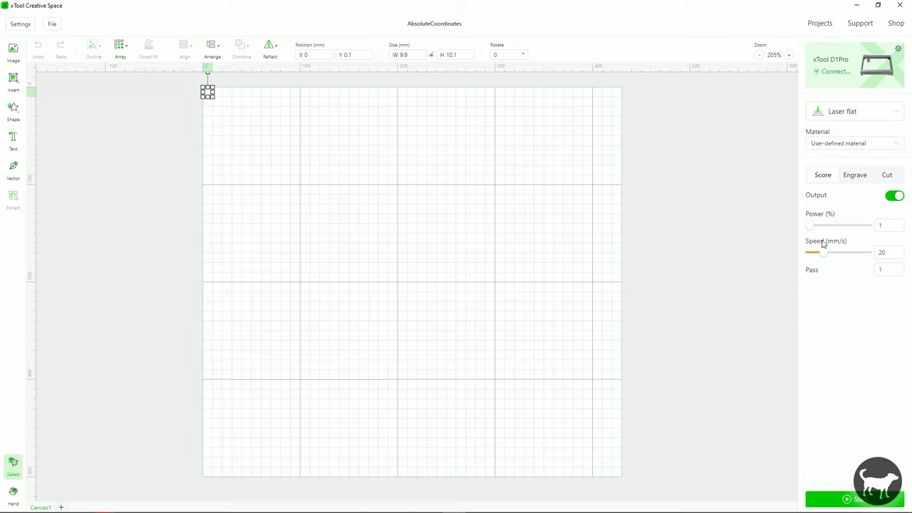
# Import Rushmore_BW.jpg and move it roughly to the canvas center, at about X 208.2, Y 197.5 mm.
pyautogui.click(13, 51)
pyautogui.click(193, 160)
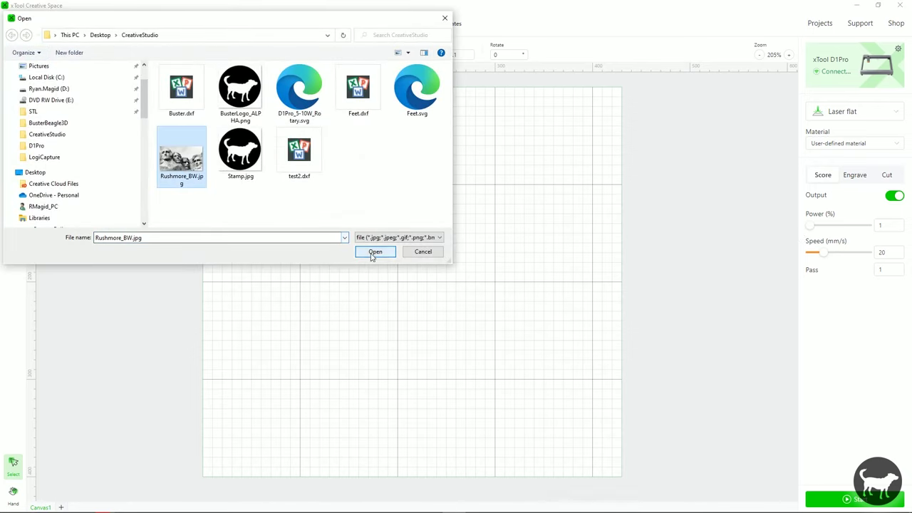
pyautogui.click(373, 253)
pyautogui.moveTo(273, 107); pyautogui.dragTo(476, 300)
# Set the Rushmore image's position to X 200 and Y 200 mm, and reselect it.
pyautogui.click(314, 55)
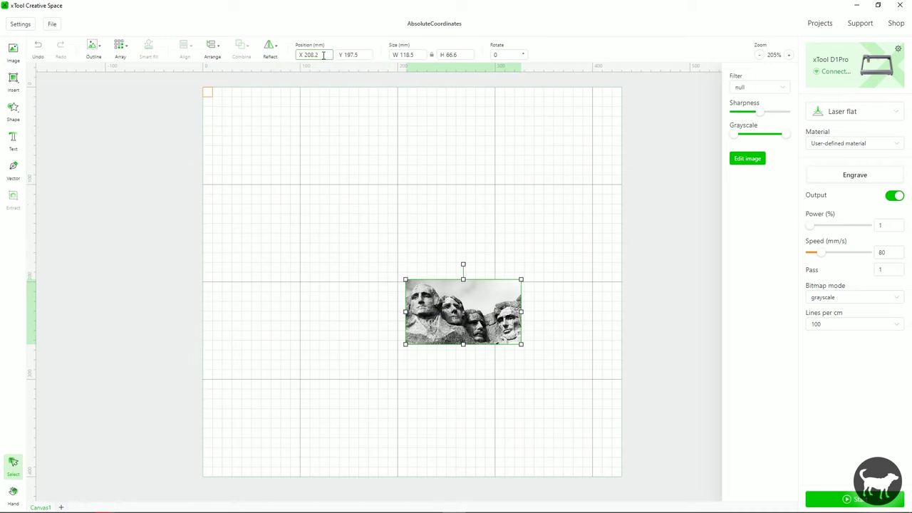
pyautogui.write('200')
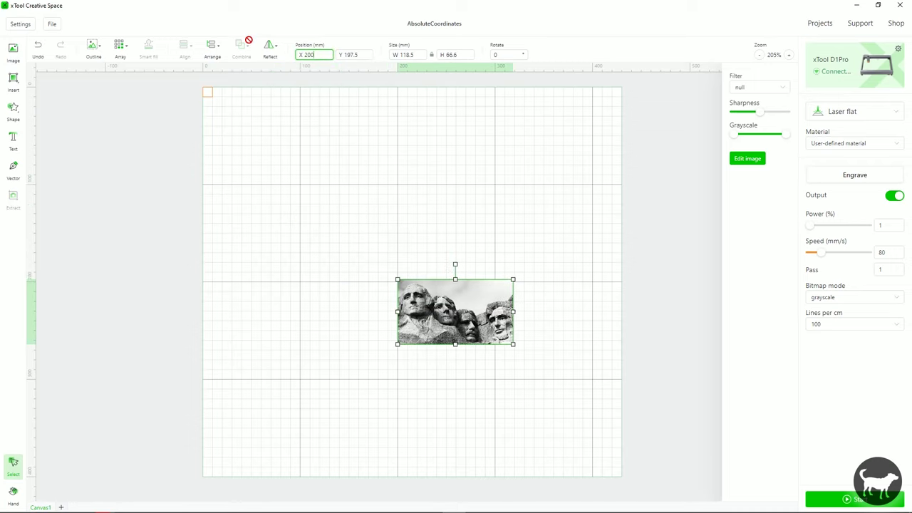
pyautogui.press('Tab')
pyautogui.write('200')
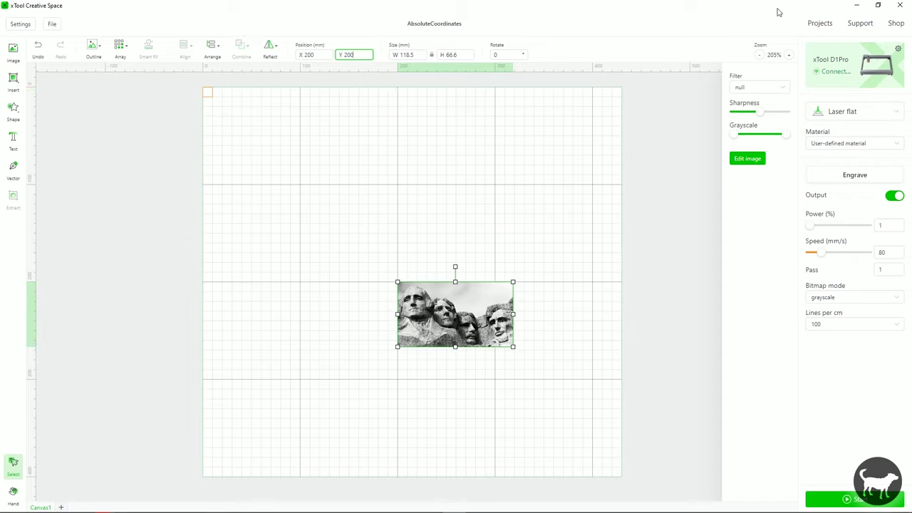
pyautogui.click(512, 234)
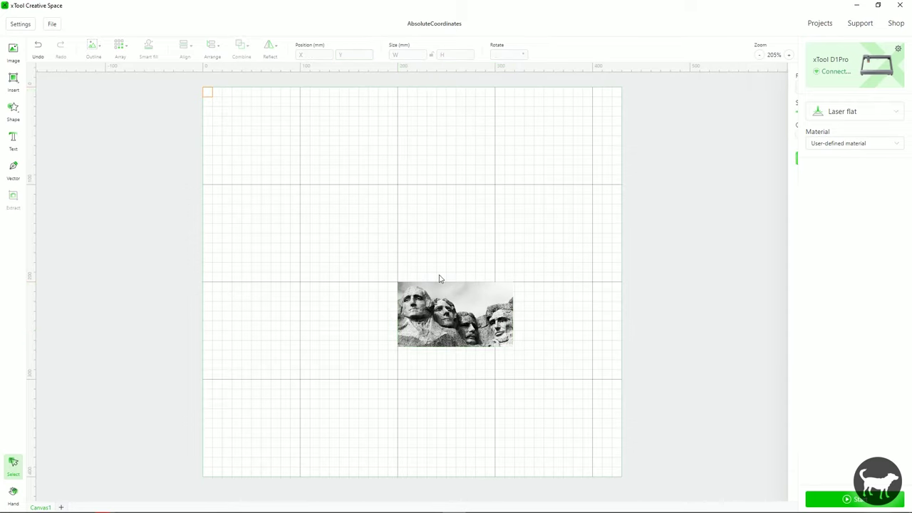
pyautogui.click(421, 325)
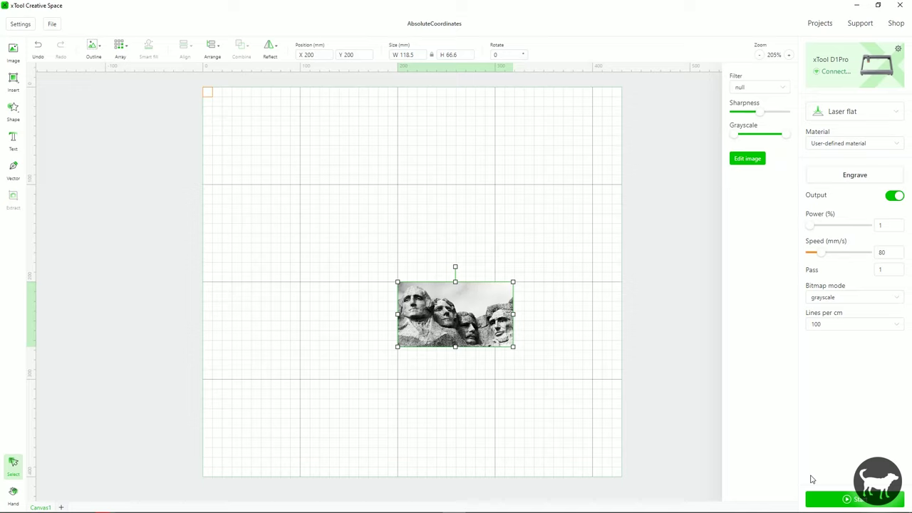
# Preview the job, set its origin to the top-left corner of the design, and return to the canvas.
pyautogui.click(855, 500)
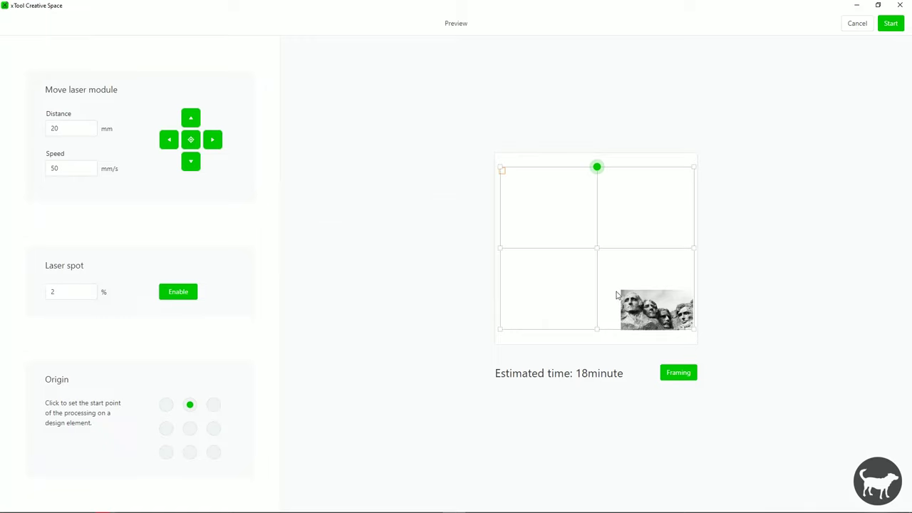
pyautogui.click(500, 168)
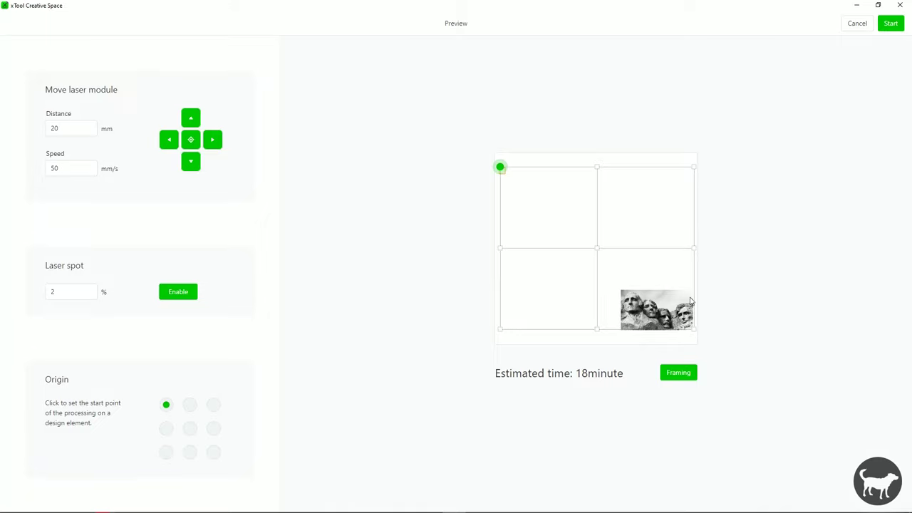
pyautogui.click(856, 23)
# Place a copy of the small corner square near the canvas's bottom-right corner at X 420, Y 380 mm, and preview the job.
pyautogui.moveTo(192, 87); pyautogui.dragTo(218, 112)
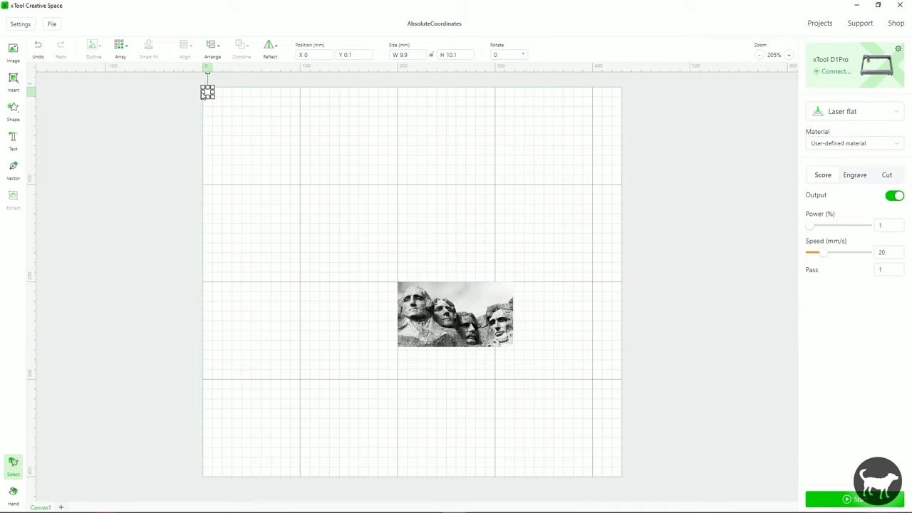
pyautogui.moveTo(203, 95); pyautogui.dragTo(597, 454)
pyautogui.click(602, 451)
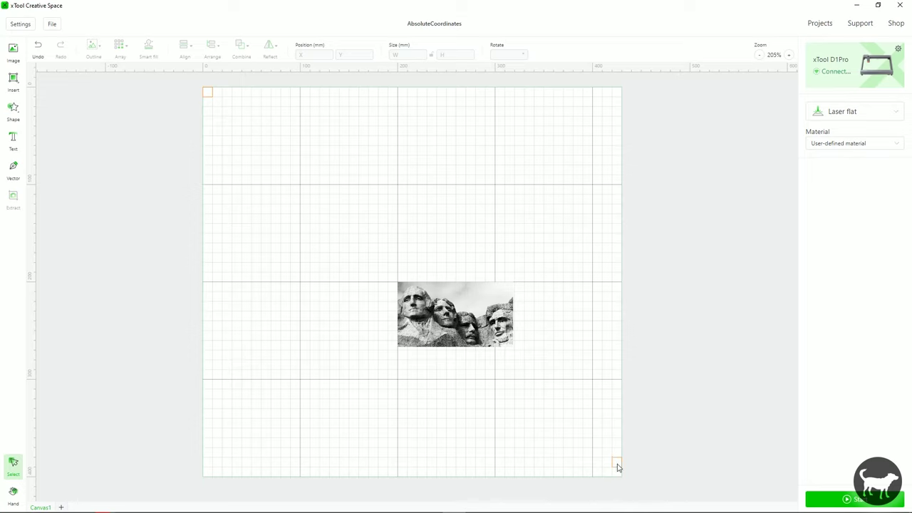
pyautogui.click(614, 461)
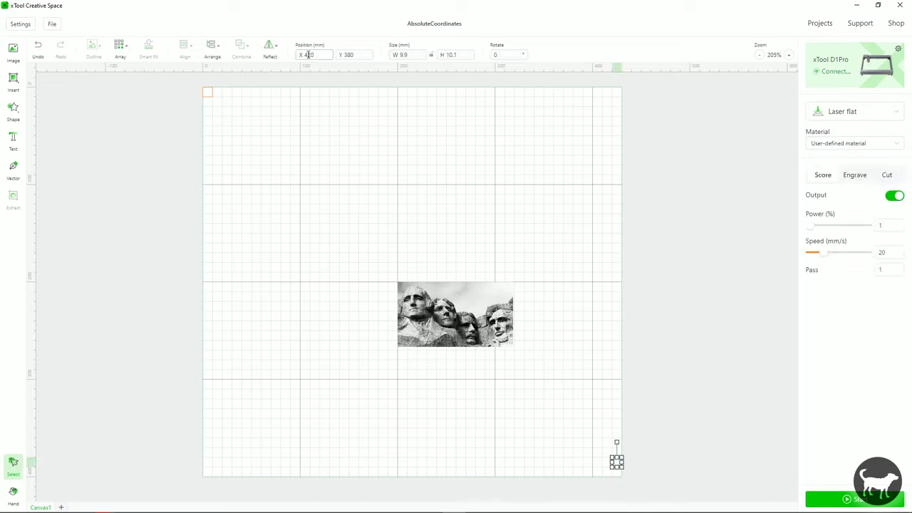
pyautogui.click(351, 54)
pyautogui.press('Return')
pyautogui.click(768, 407)
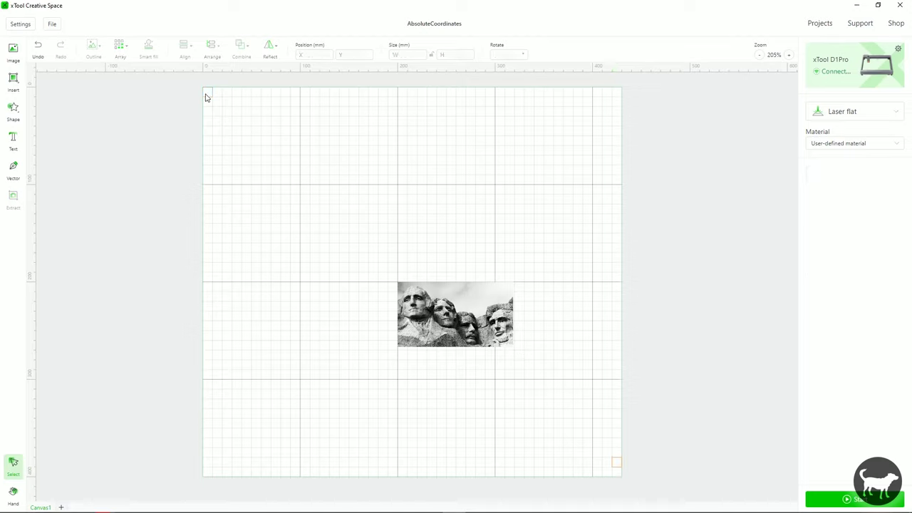
pyautogui.click(864, 501)
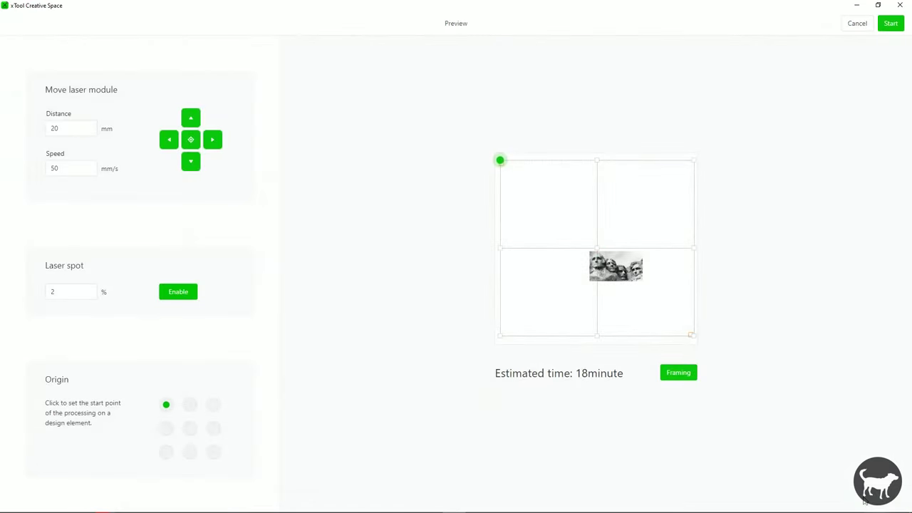